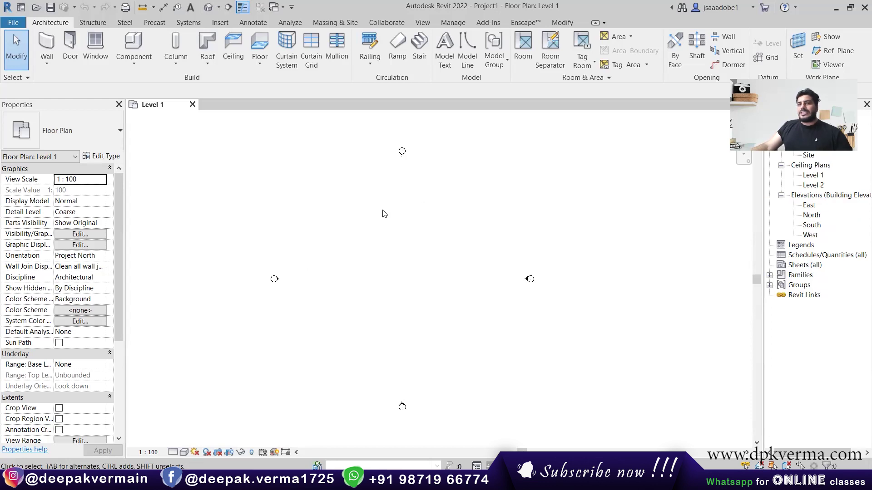
# Draw two joined Generic - 200mm walls forming an L-shaped corner on Level 1.
pyautogui.moveTo(399, 227); pyautogui.dragTo(388, 225, button='middle')
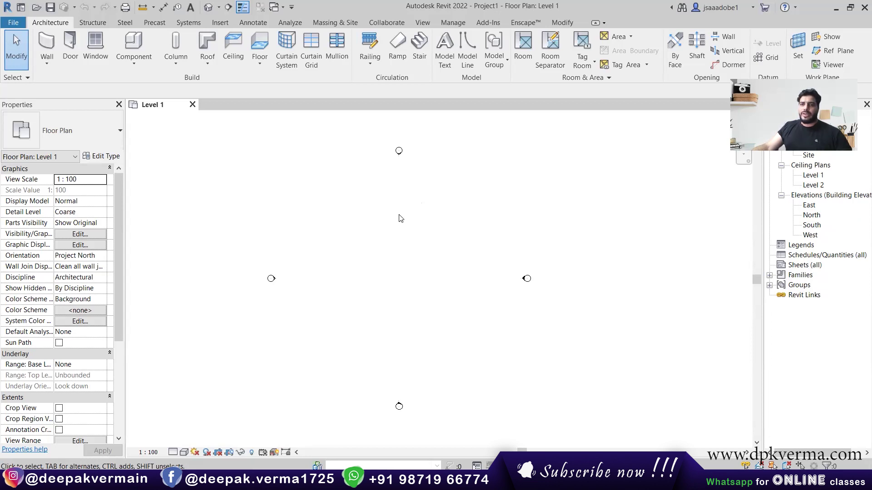
pyautogui.click(47, 61)
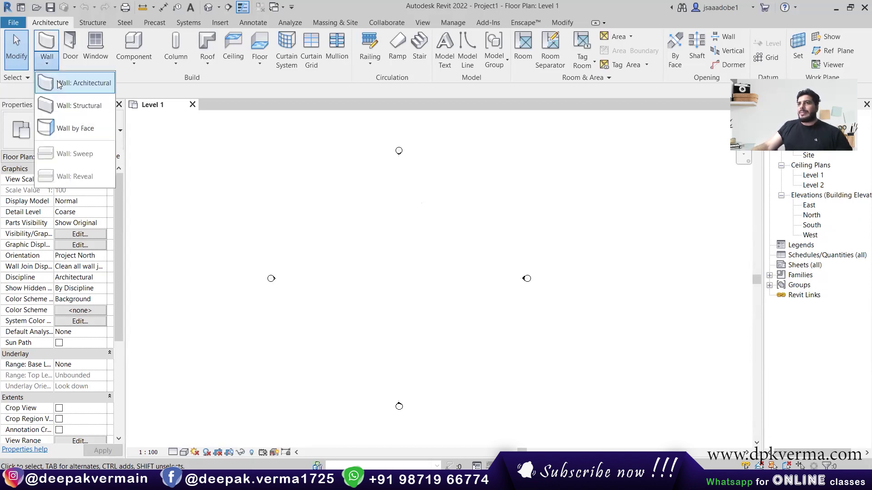
pyautogui.press('w')
pyautogui.press('a')
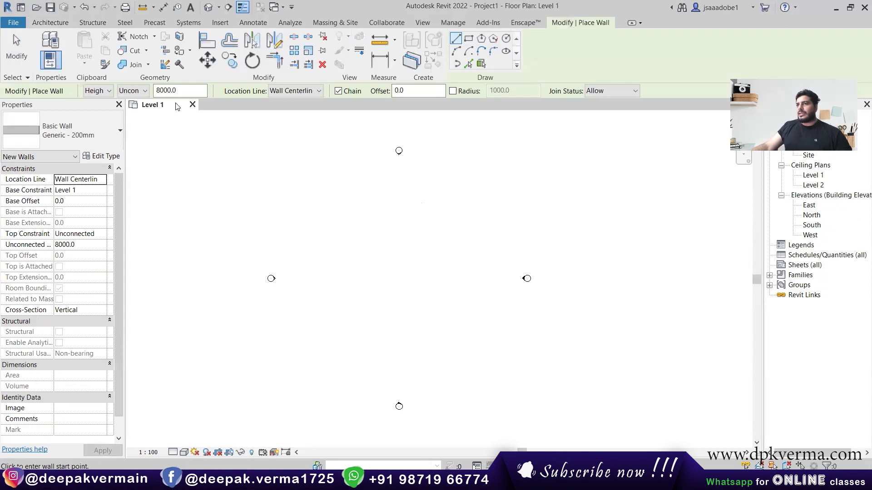
pyautogui.click(132, 91)
pyautogui.scroll(2, 366, 250)
pyautogui.click(354, 234)
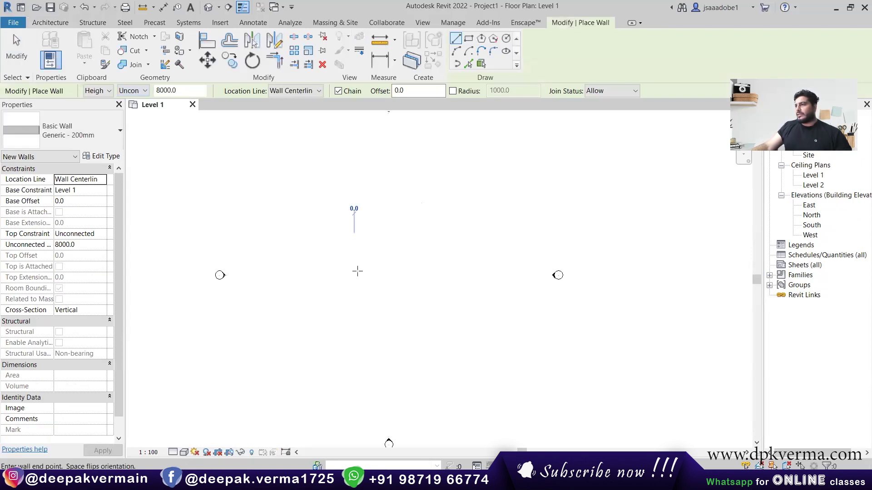
pyautogui.click(356, 270)
pyautogui.click(393, 271)
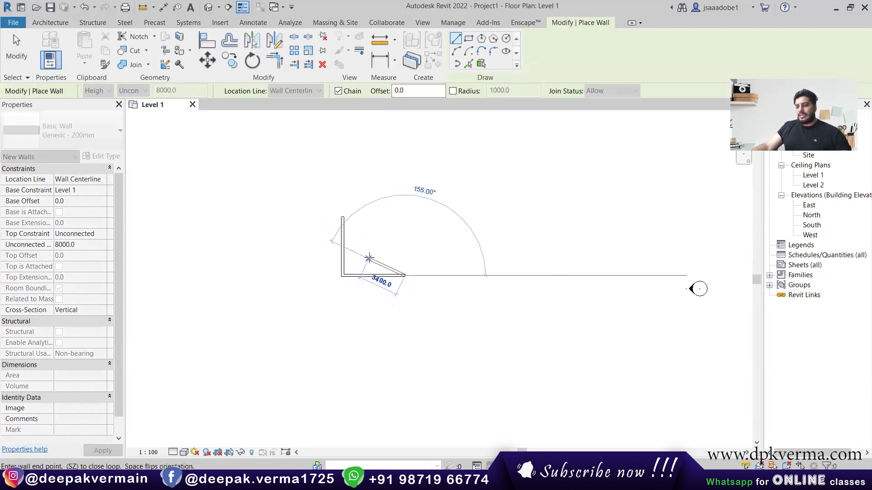
pyautogui.press('Escape')
pyautogui.press('Escape')
# Zoom in on the wall corner and start placing a window.
pyautogui.scroll(3, 359, 262)
pyautogui.scroll(2, 358, 272)
pyautogui.scroll(1, 362, 286)
pyautogui.scroll(2, 356, 312)
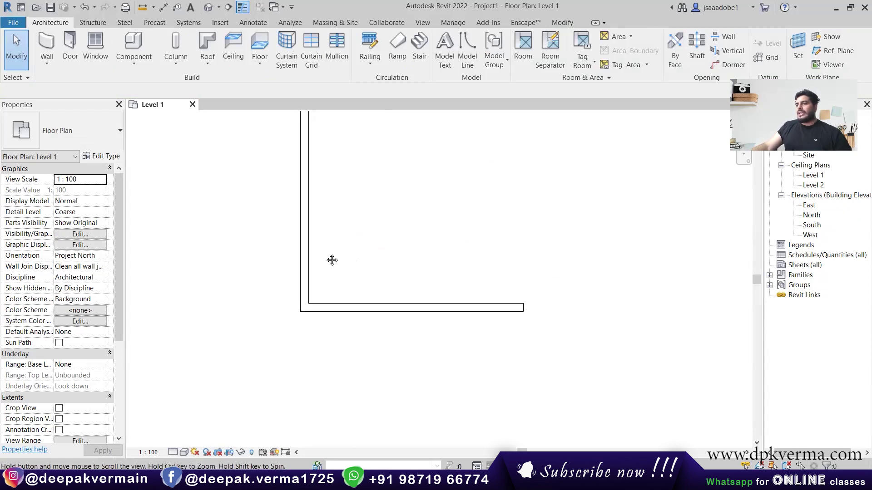
pyautogui.click(95, 45)
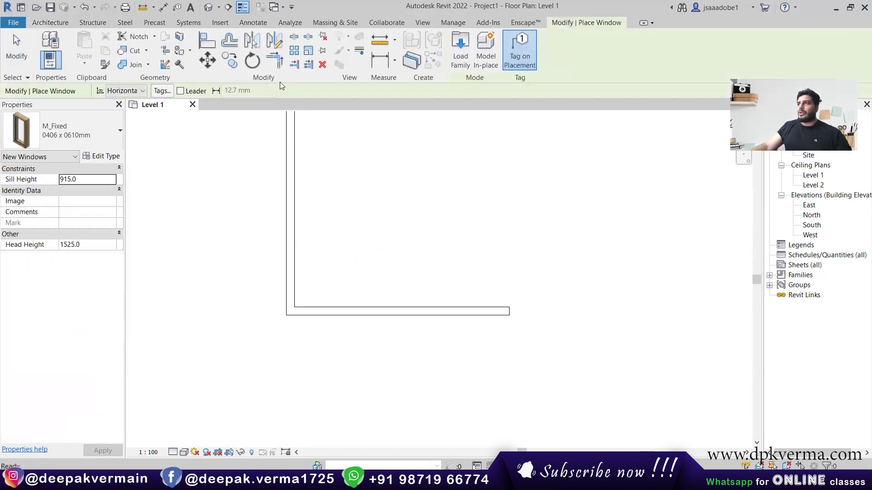
# Load the Corner Window.rfa family from the Windows library folder.
pyautogui.click(461, 55)
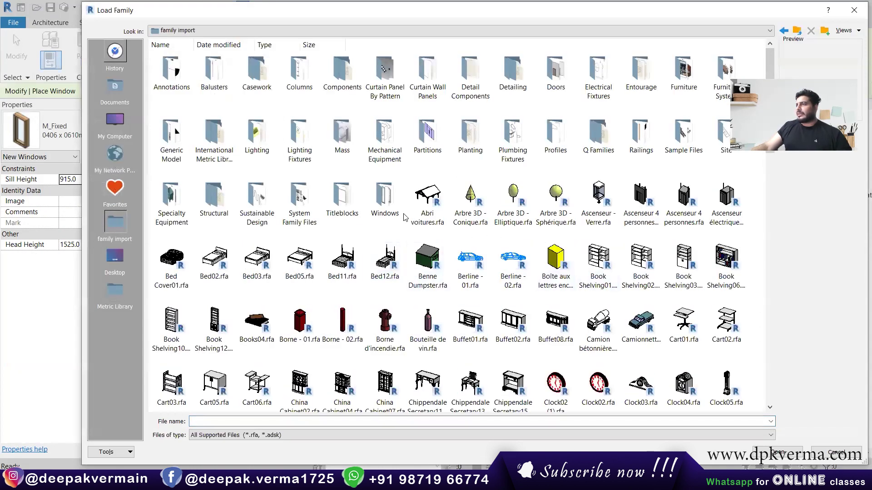
pyautogui.doubleClick(408, 212)
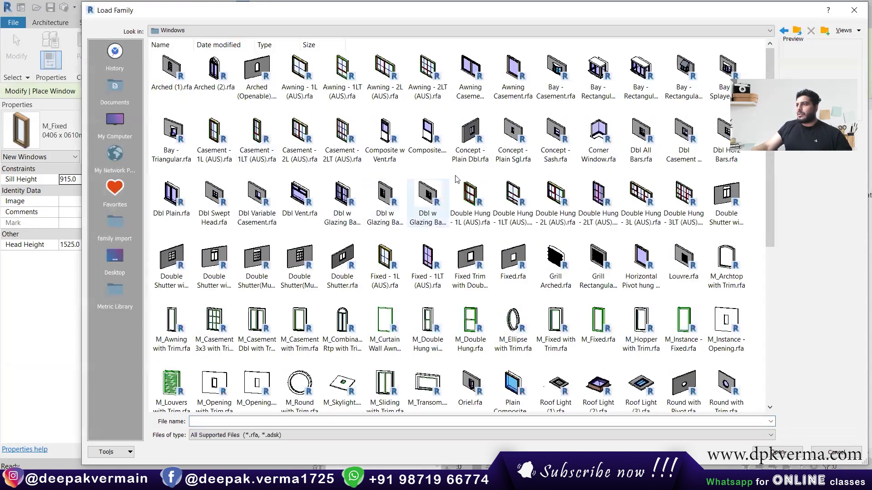
pyautogui.click(598, 138)
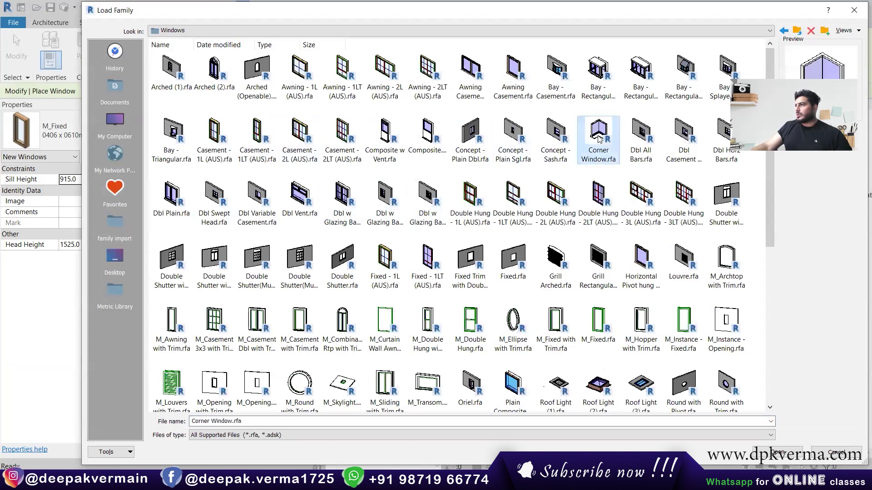
pyautogui.click(778, 452)
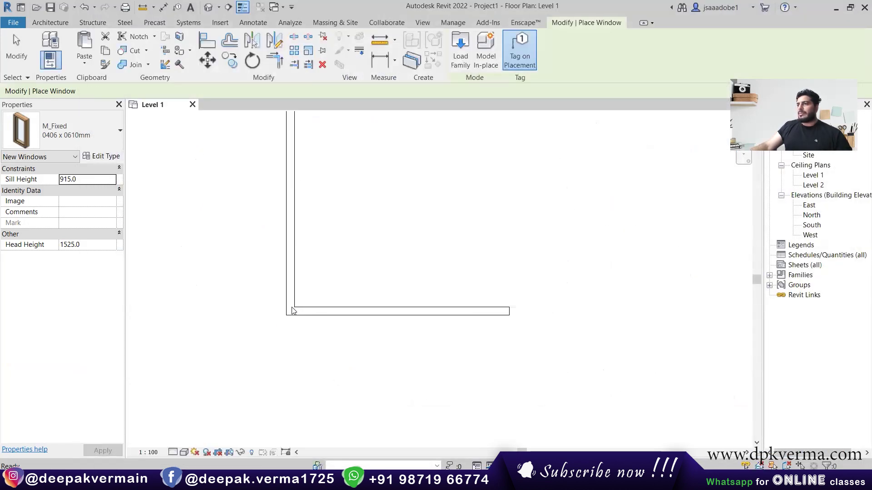
# Place the Corner Window, flipped with Space, at the L-wall corner and exit placement.
pyautogui.scroll(3, 293, 309)
pyautogui.press('space')
pyautogui.press('space')
pyautogui.press('space')
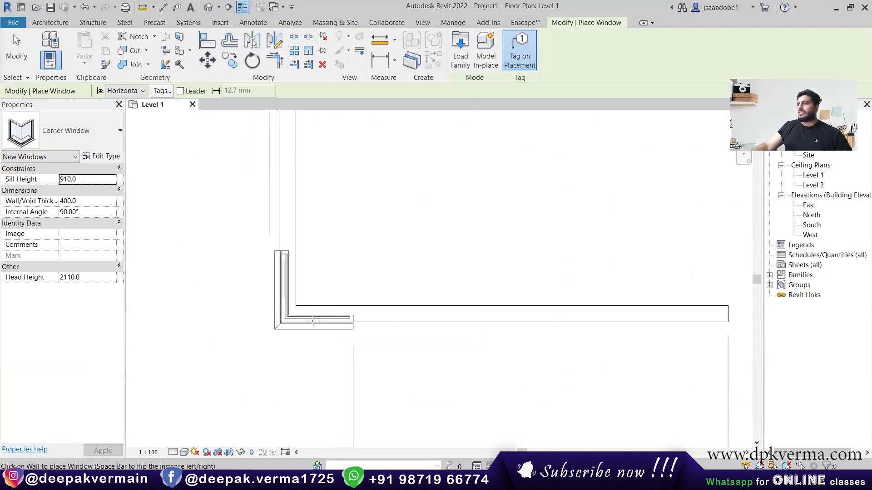
pyautogui.click(313, 321)
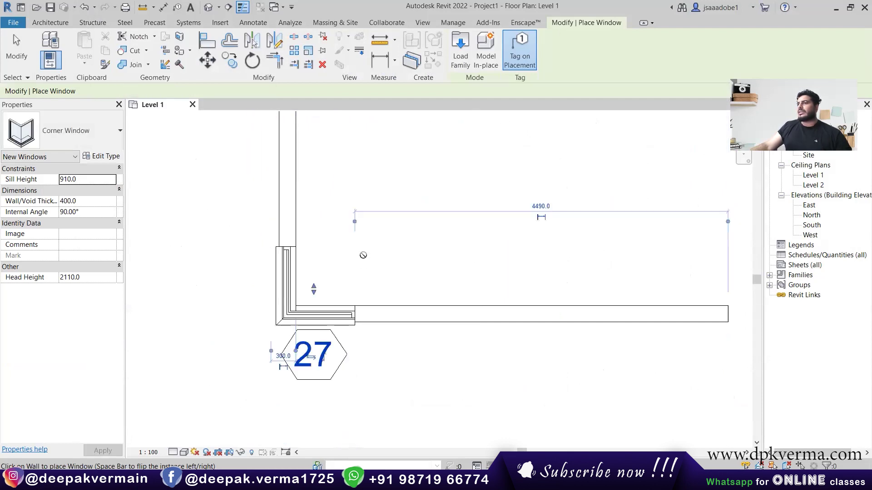
pyautogui.rightClick(359, 190)
pyautogui.click(377, 196)
pyautogui.rightClick(373, 190)
pyautogui.click(392, 197)
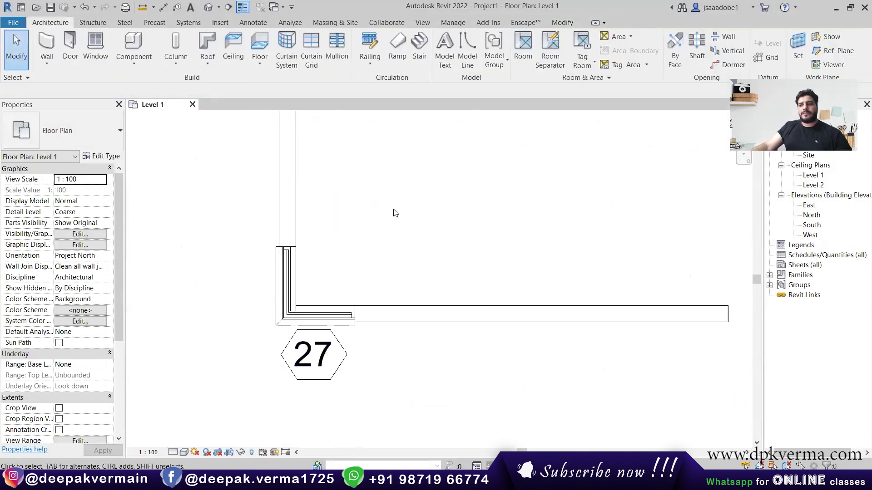
# Delete the window's 27 tag, drag the window onto the corner, and open Default 3D View.
pyautogui.click(275, 290)
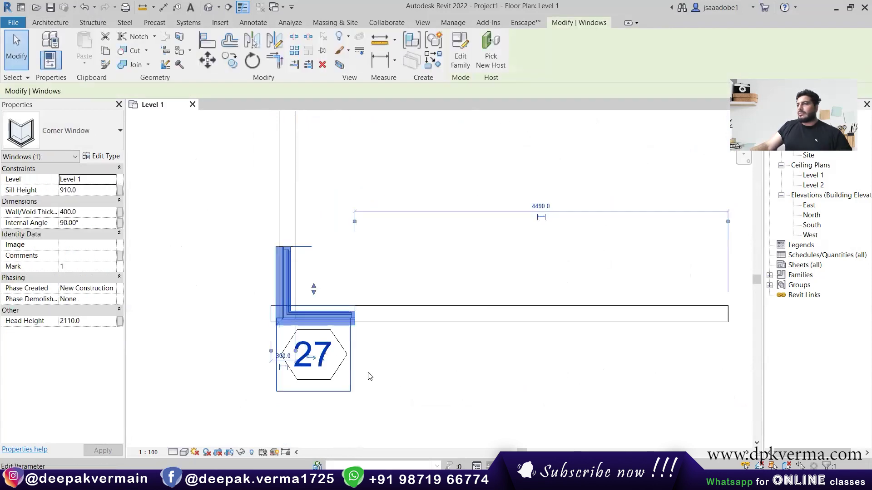
pyautogui.press('Escape')
pyautogui.click(312, 354)
pyautogui.press('Delete')
pyautogui.click(285, 316)
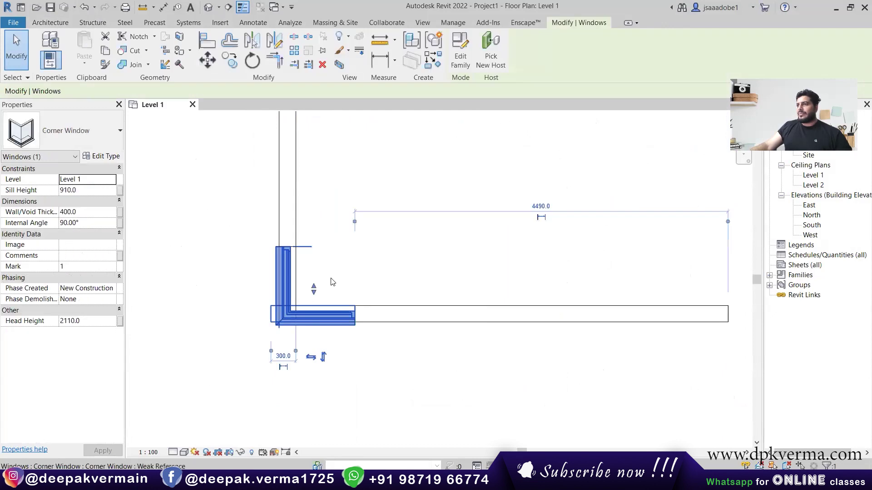
pyautogui.moveTo(313, 288)
pyautogui.mouseDown()
pyautogui.moveTo(305, 229)
pyautogui.moveTo(316, 233)
pyautogui.moveTo(319, 256)
pyautogui.mouseUp()
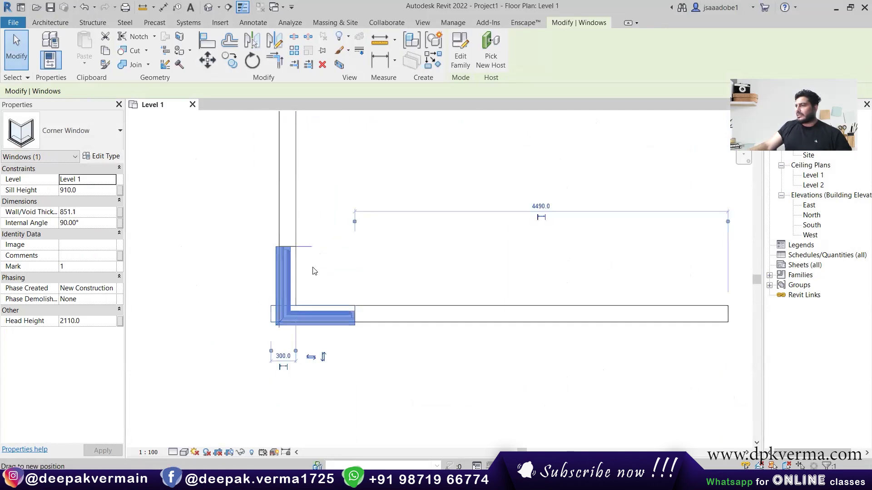
pyautogui.click(209, 7)
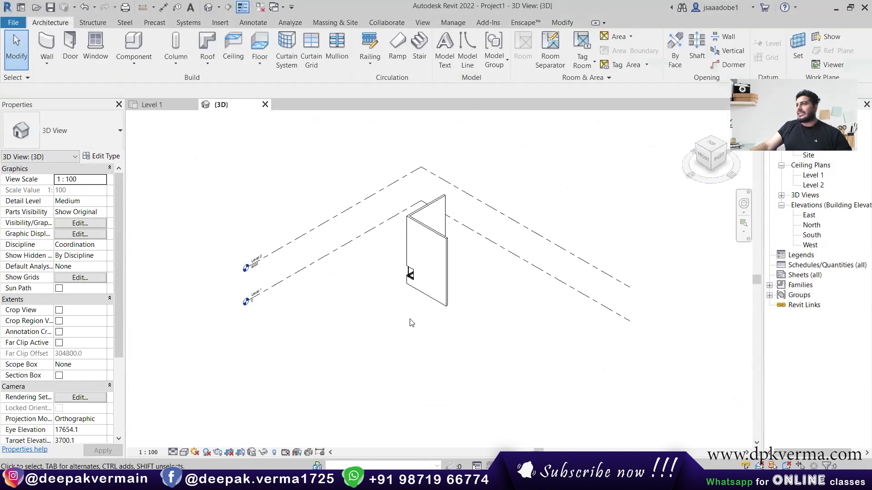
# Lower the Top Constraint of both walls so they are shorter.
pyautogui.scroll(3, 431, 272)
pyautogui.click(416, 166)
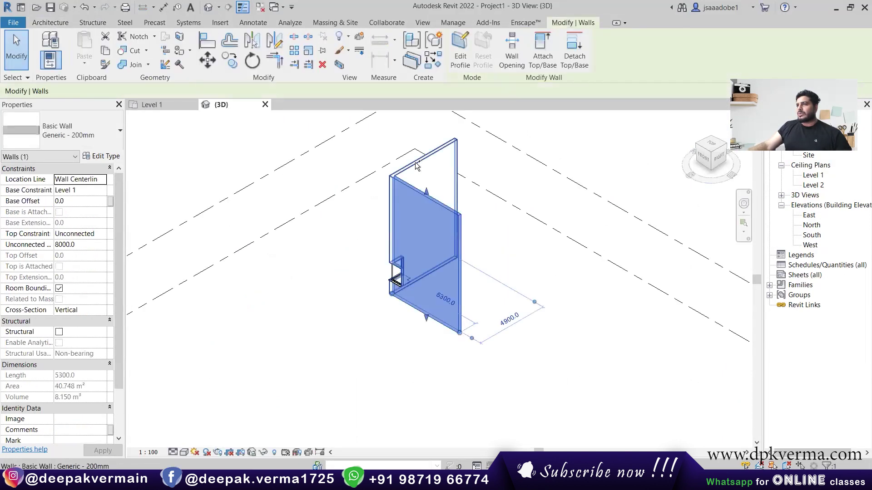
pyautogui.click(95, 233)
pyautogui.click(72, 263)
pyautogui.click(484, 292)
pyautogui.keyDown('shift'); pyautogui.moveTo(483, 292); pyautogui.dragTo(404, 373, button='middle'); pyautogui.keyUp('shift')
pyautogui.scroll(3, 383, 375)
pyautogui.scroll(2, 425, 358)
pyautogui.scroll(2, 427, 332)
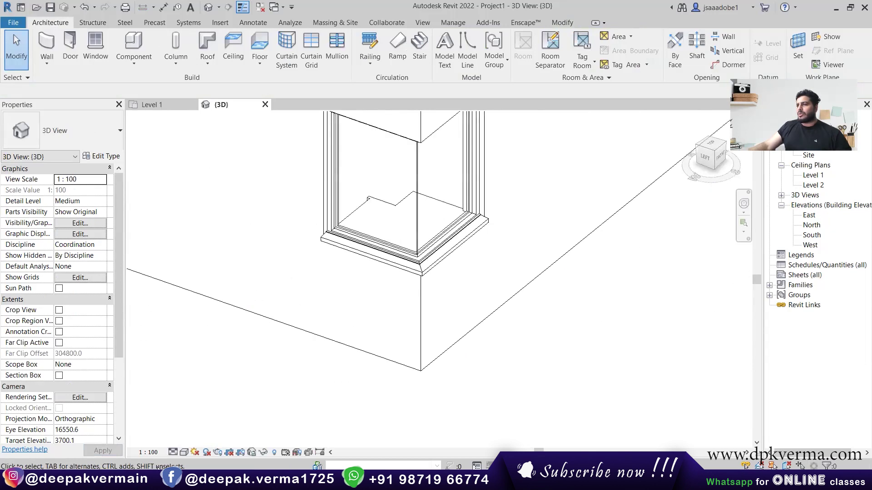
# Switch the 3D view to Shaded and orbit to look at the corner window.
pyautogui.click(184, 452)
pyautogui.click(204, 417)
pyautogui.moveTo(346, 312)
pyautogui.keyDown('shift'); pyautogui.mouseDown(button='middle')
pyautogui.moveTo(360, 356)
pyautogui.moveTo(369, 292)
pyautogui.moveTo(419, 364)
pyautogui.moveTo(524, 362)
pyautogui.moveTo(511, 285)
pyautogui.mouseUp(button='middle'); pyautogui.keyUp('shift')
pyautogui.scroll(3, 404, 352)
pyautogui.scroll(1, 363, 310)
pyautogui.click(387, 361)
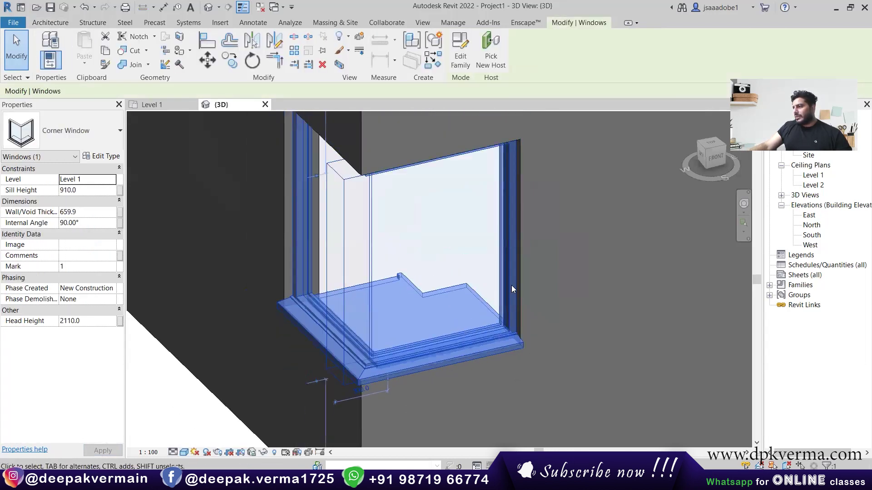
pyautogui.press('Escape')
# Orbit and zoom to face the corner window, then select it.
pyautogui.scroll(2, 358, 356)
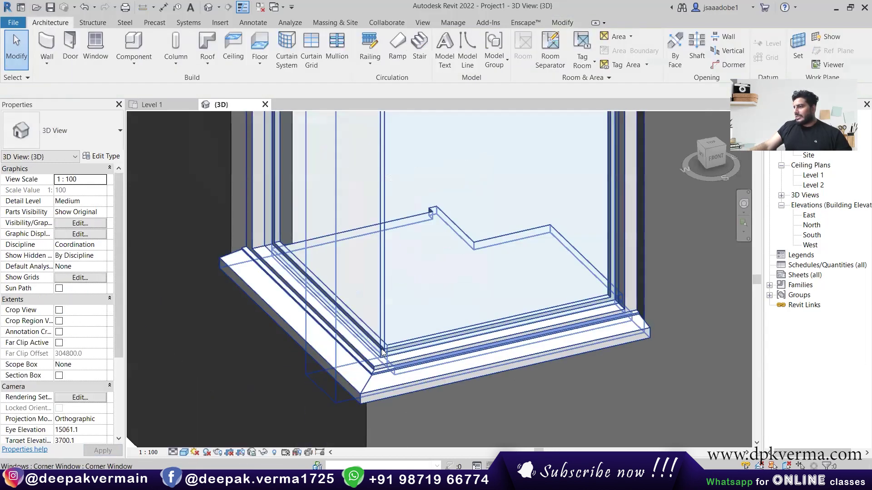
pyautogui.scroll(-5, 458, 343)
pyautogui.scroll(-3, 407, 347)
pyautogui.moveTo(430, 327)
pyautogui.keyDown('shift'); pyautogui.mouseDown(button='middle')
pyautogui.moveTo(415, 320)
pyautogui.moveTo(628, 301)
pyautogui.moveTo(395, 294)
pyautogui.mouseUp(button='middle'); pyautogui.keyUp('shift')
pyautogui.scroll(3, 395, 294)
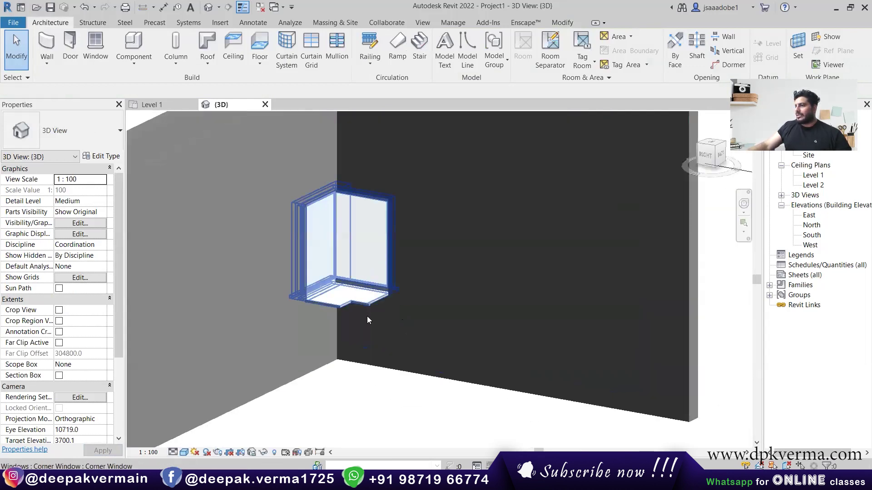
pyautogui.scroll(2, 367, 316)
pyautogui.scroll(-3, 366, 327)
pyautogui.moveTo(370, 334)
pyautogui.keyDown('shift'); pyautogui.mouseDown(button='middle')
pyautogui.moveTo(343, 311)
pyautogui.moveTo(354, 303)
pyautogui.mouseUp(button='middle'); pyautogui.keyUp('shift')
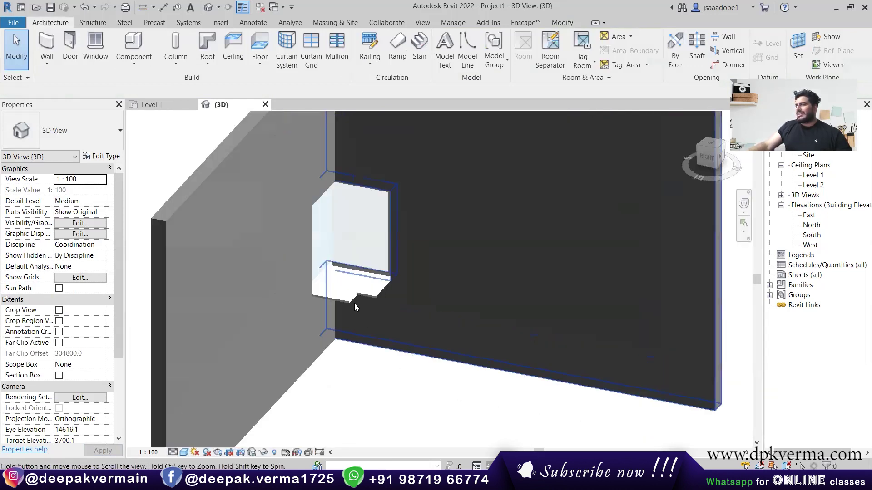
pyautogui.click(349, 298)
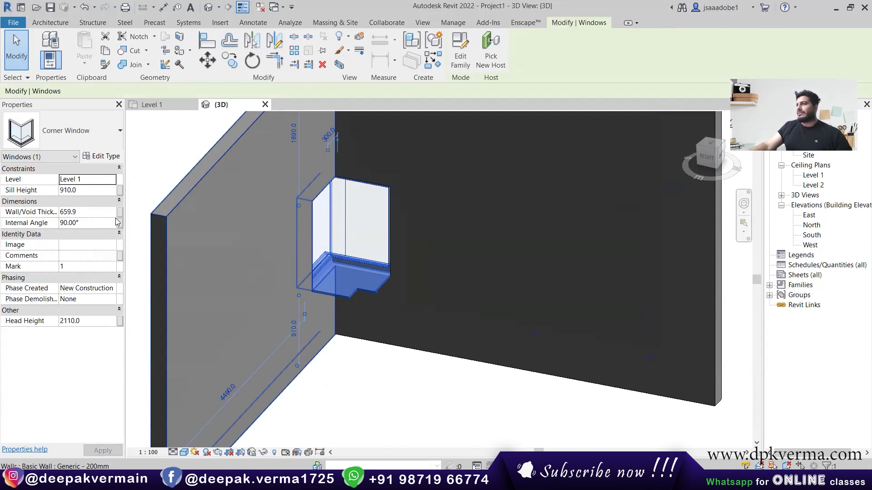
# Set the corner window's Wall/Void Thickness to 200.
pyautogui.click(88, 212)
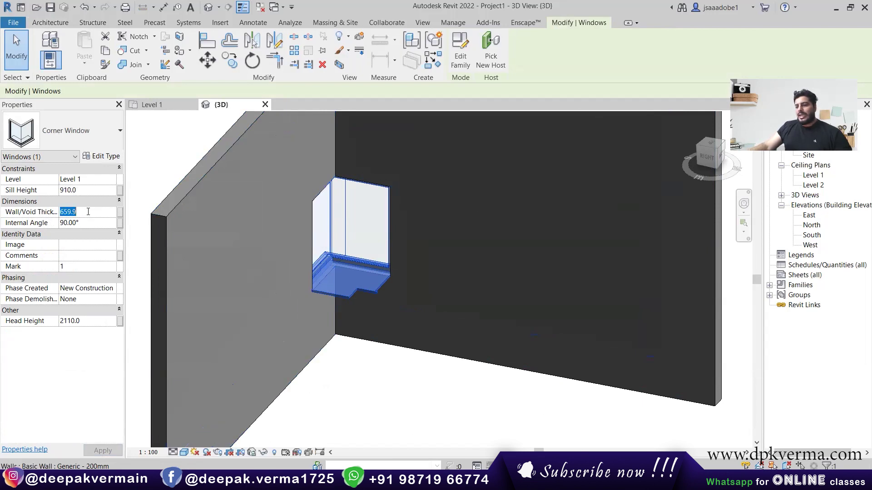
pyautogui.write('20')
pyautogui.press('Return')
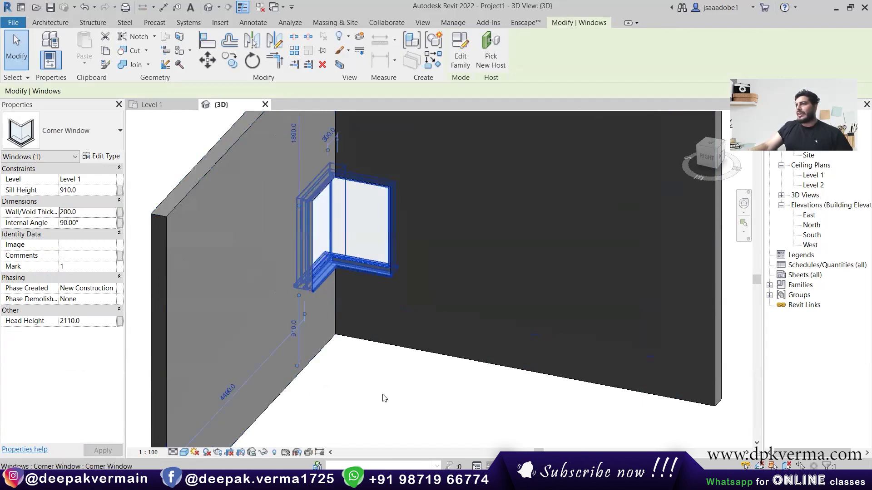
pyautogui.press('Escape')
# Reselect the corner window and re-edit its Wall/Void Thickness, entering 500.
pyautogui.scroll(4, 282, 287)
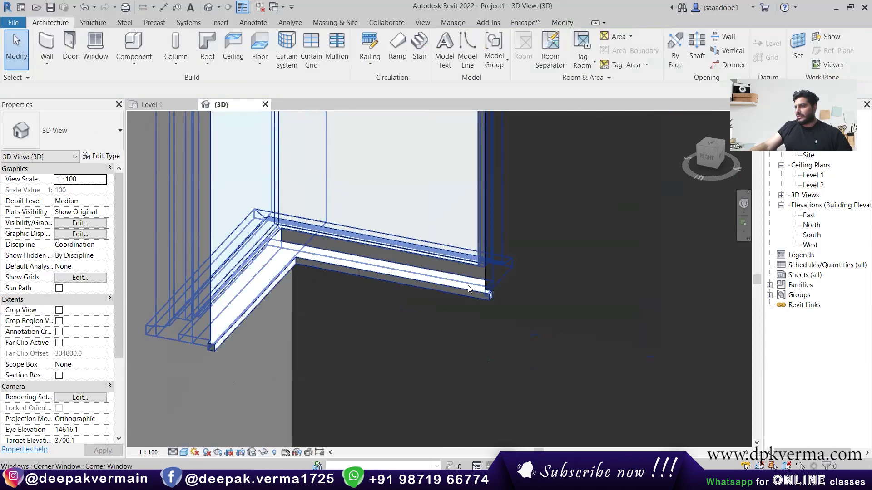
pyautogui.scroll(-2, 468, 287)
pyautogui.click(432, 286)
pyautogui.click(91, 212)
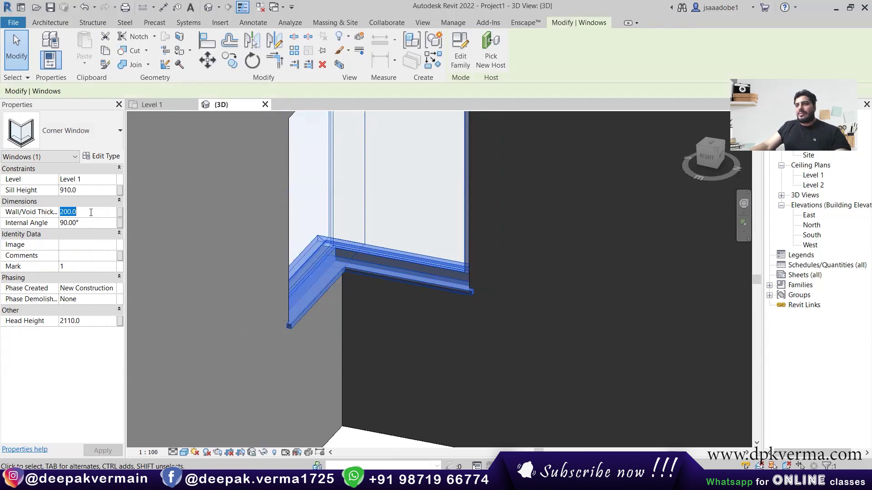
pyautogui.write('500')
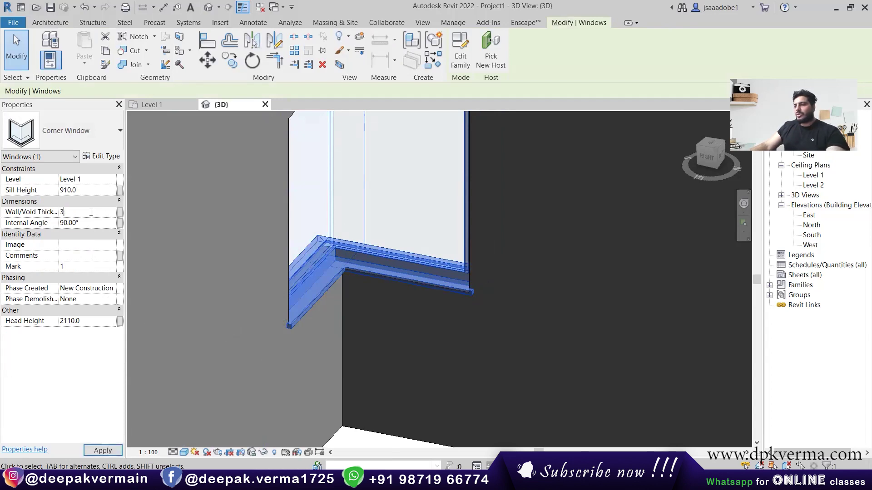
pyautogui.press('Escape')
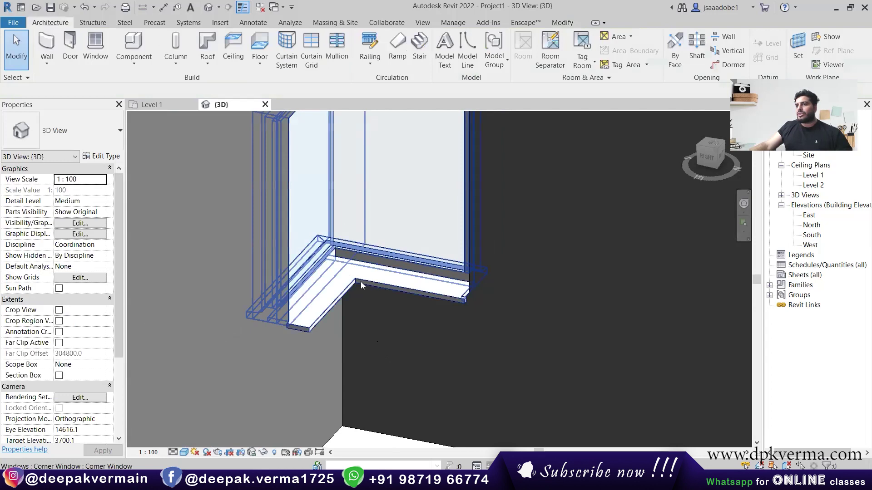
pyautogui.click(361, 284)
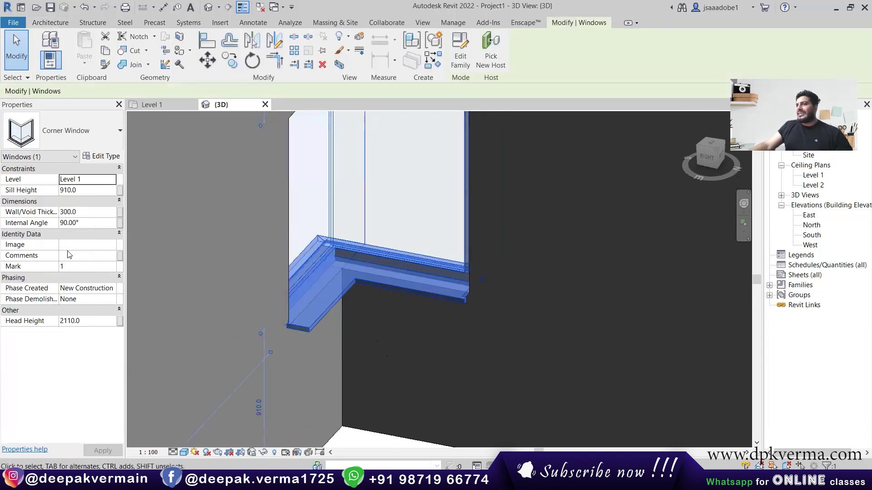
pyautogui.click(95, 223)
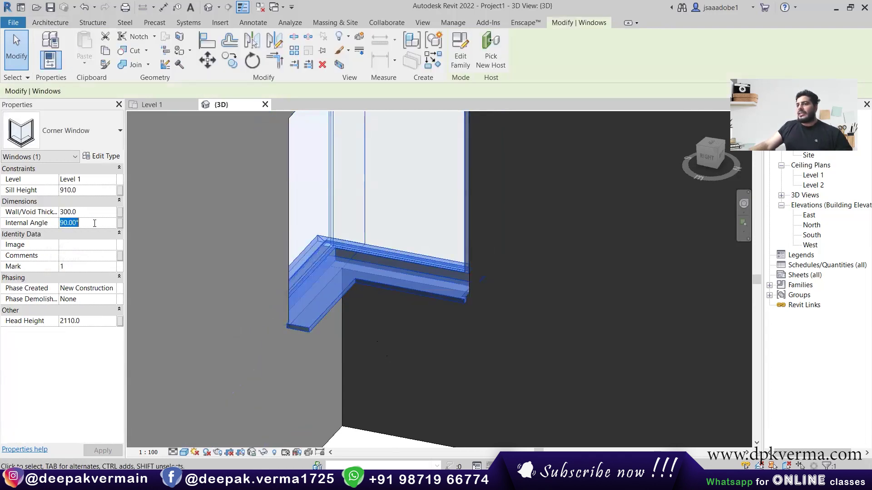
pyautogui.write('45')
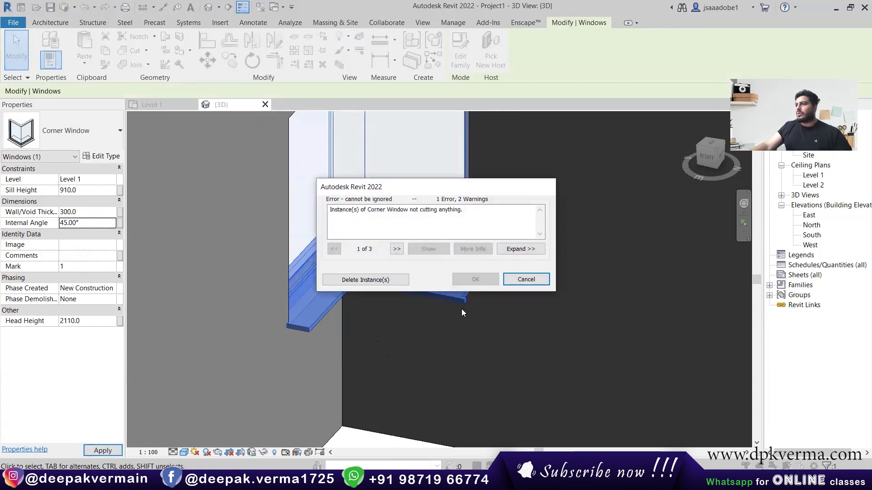
pyautogui.click(380, 278)
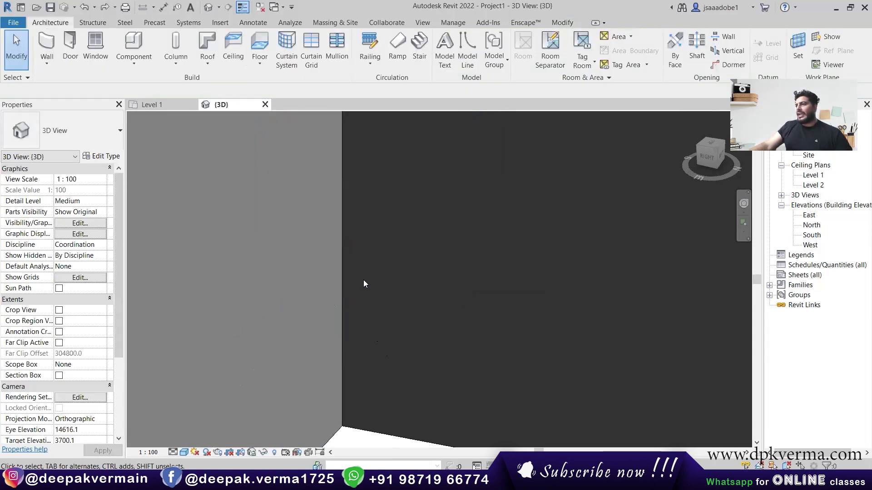
pyautogui.hotkey('ctrl', 'z')
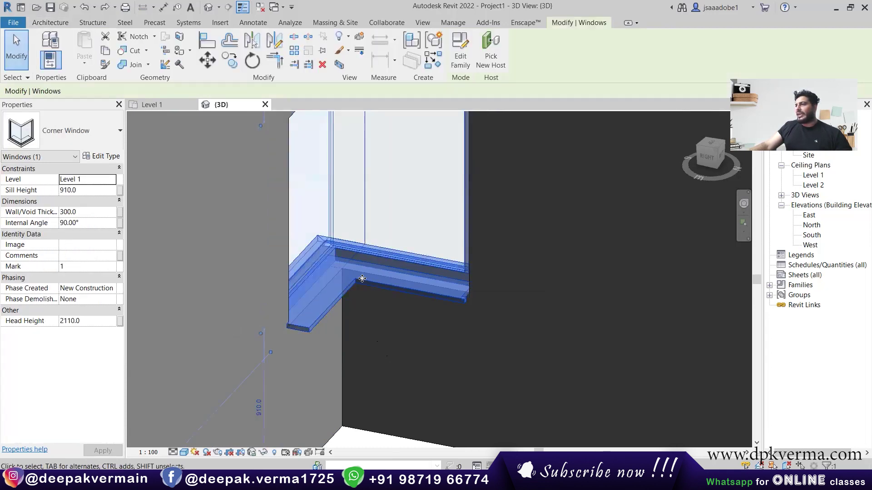
pyautogui.click(97, 223)
pyautogui.write('100')
pyautogui.press('Escape')
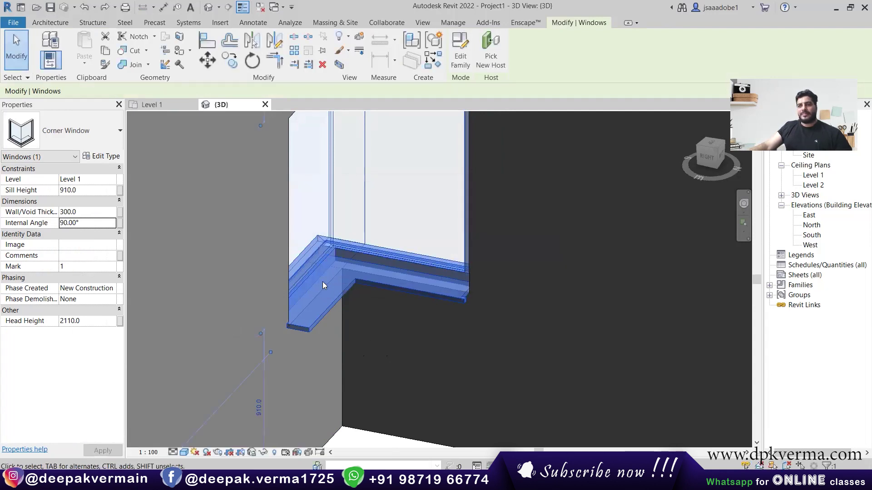
pyautogui.scroll(-2, 329, 324)
pyautogui.scroll(-2, 329, 324)
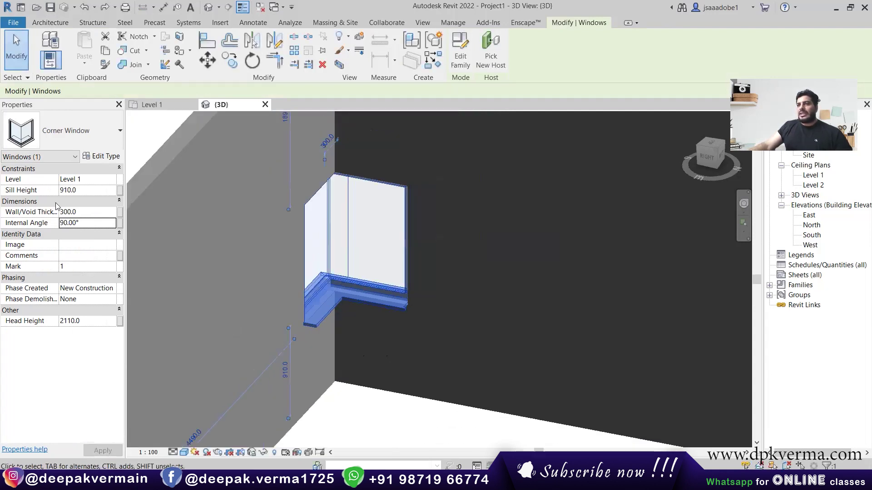
pyautogui.moveTo(291, 324)
pyautogui.keyDown('shift'); pyautogui.mouseDown(button='middle')
pyautogui.moveTo(274, 330)
pyautogui.moveTo(391, 338)
pyautogui.mouseUp(button='middle'); pyautogui.keyUp('shift')
pyautogui.press('Escape')
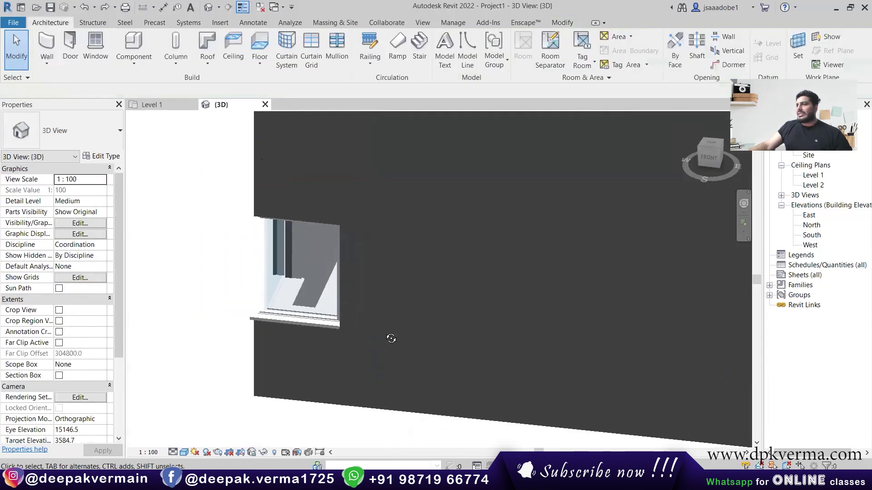
# Open the Corner Window's Type Properties to inspect the wrap layers values and preview.
pyautogui.scroll(2, 376, 351)
pyautogui.scroll(2, 310, 335)
pyautogui.click(307, 335)
pyautogui.moveTo(303, 335)
pyautogui.mouseDown(button='middle')
pyautogui.moveTo(349, 331)
pyautogui.moveTo(435, 357)
pyautogui.mouseUp(button='middle')
pyautogui.click(76, 132)
pyautogui.click(76, 132)
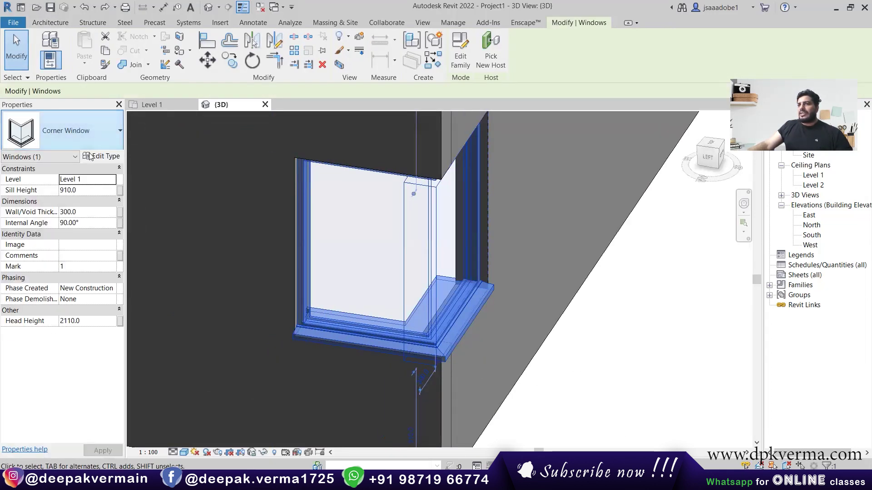
pyautogui.click(102, 156)
pyautogui.moveTo(526, 43); pyautogui.dragTo(592, 54)
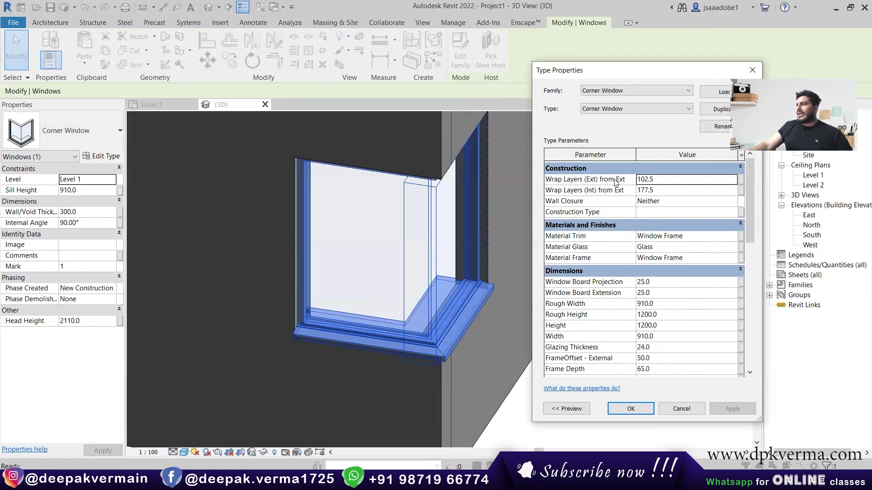
pyautogui.click(667, 181)
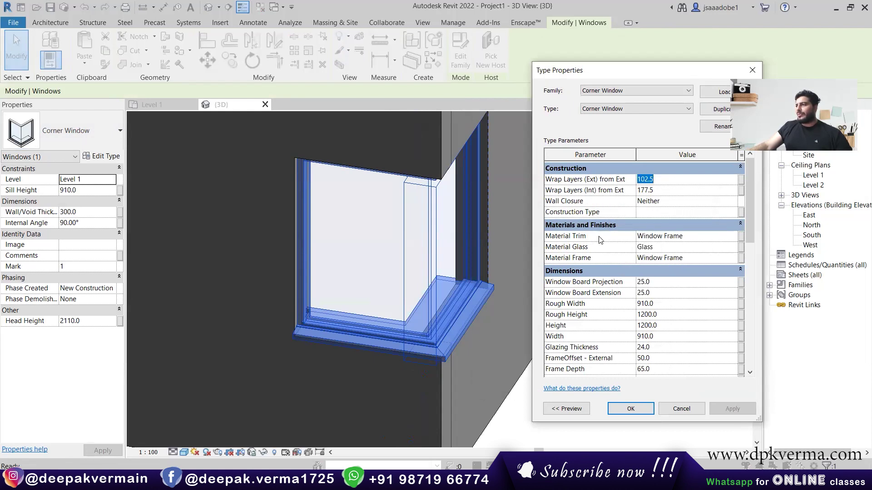
pyautogui.click(567, 408)
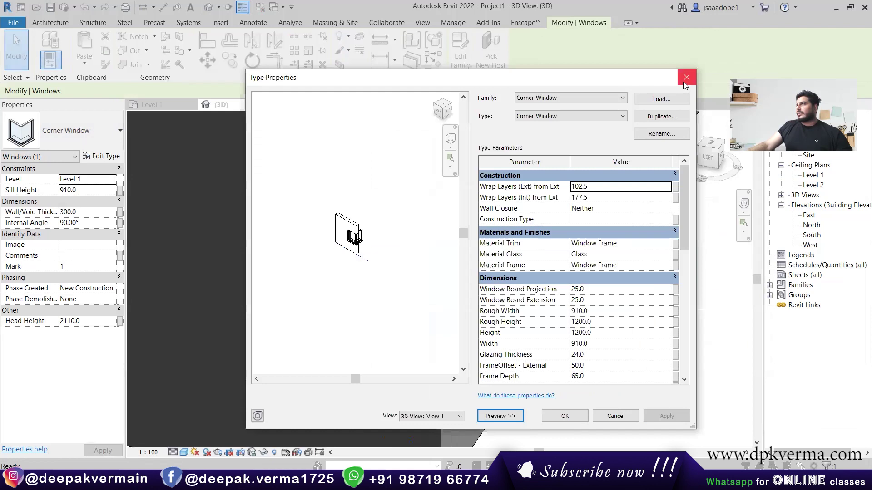
pyautogui.click(686, 78)
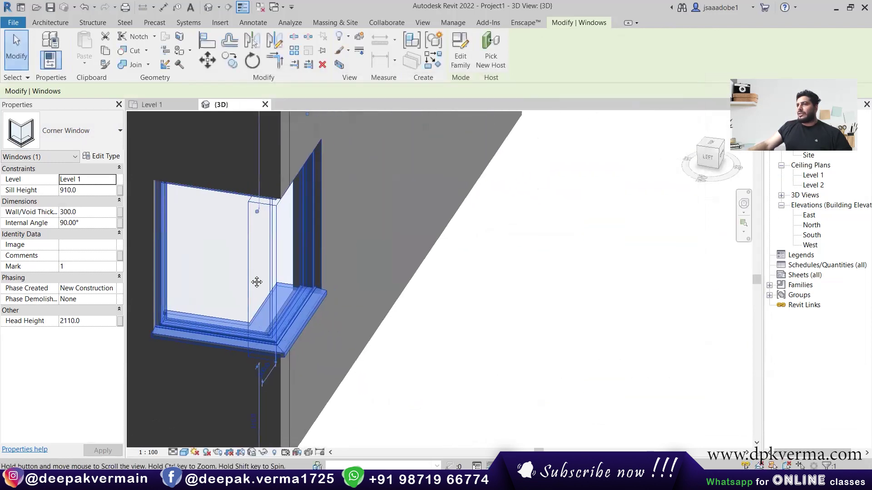
# Set Wrap Layers (Ext) from Ext to 250 and apply it with OK.
pyautogui.click(111, 158)
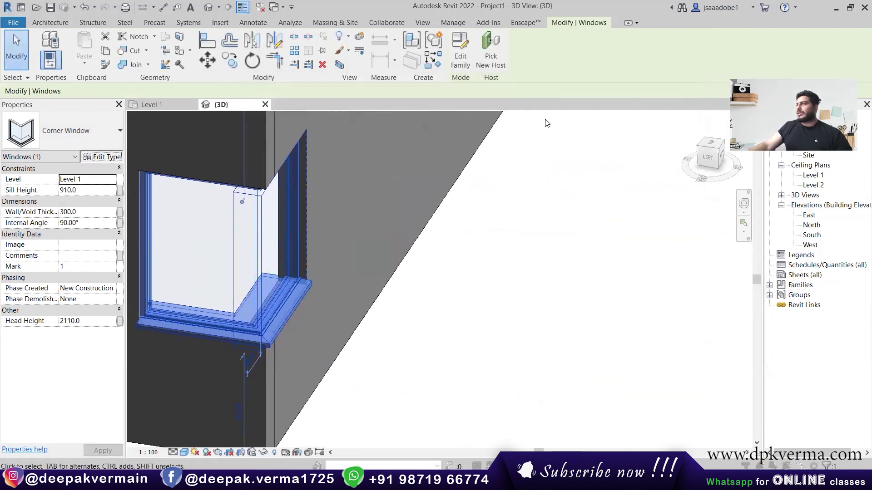
pyautogui.moveTo(501, 84); pyautogui.dragTo(581, 75)
pyautogui.scroll(2, 435, 213)
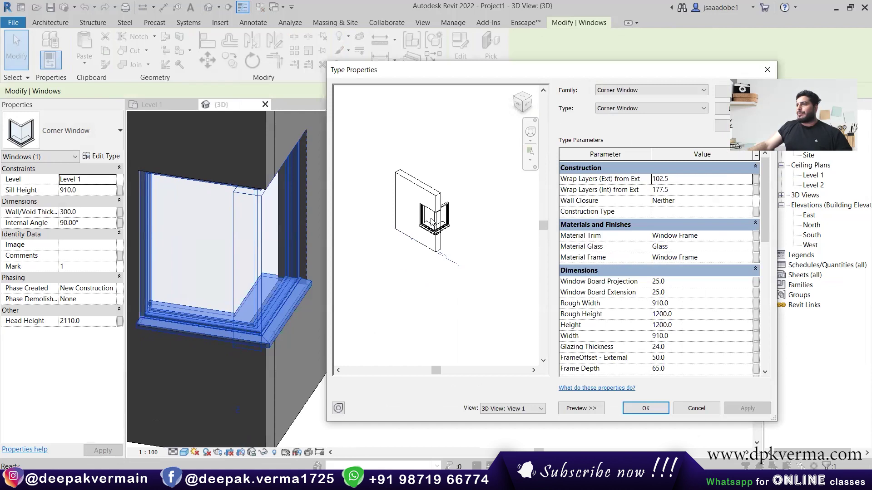
pyautogui.scroll(3, 434, 212)
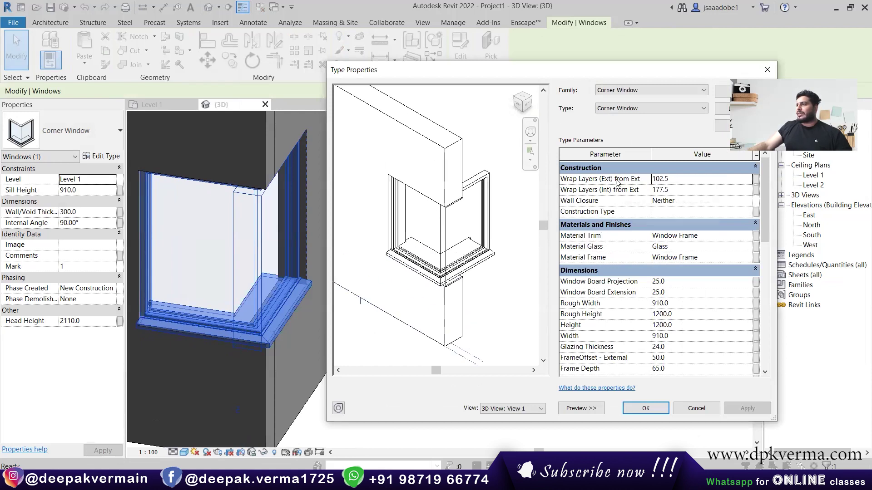
pyautogui.scroll(-1, 434, 333)
pyautogui.scroll(-1, 434, 333)
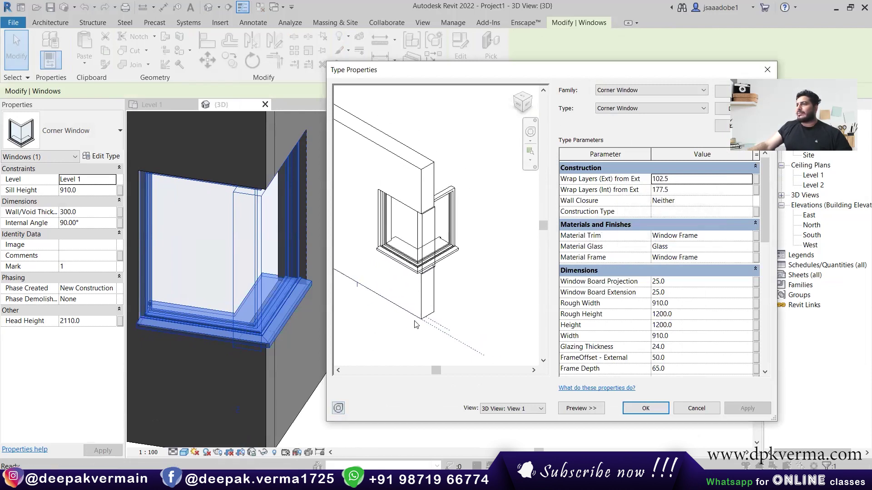
pyautogui.click(668, 189)
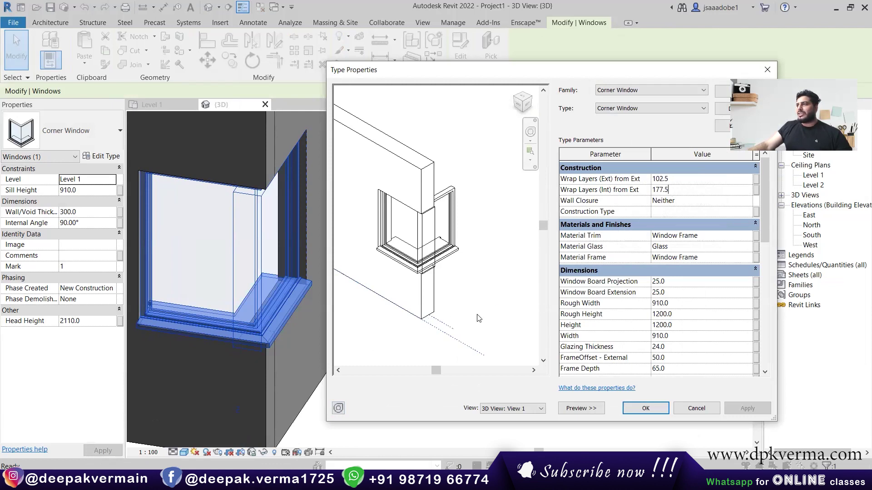
pyautogui.click(673, 181)
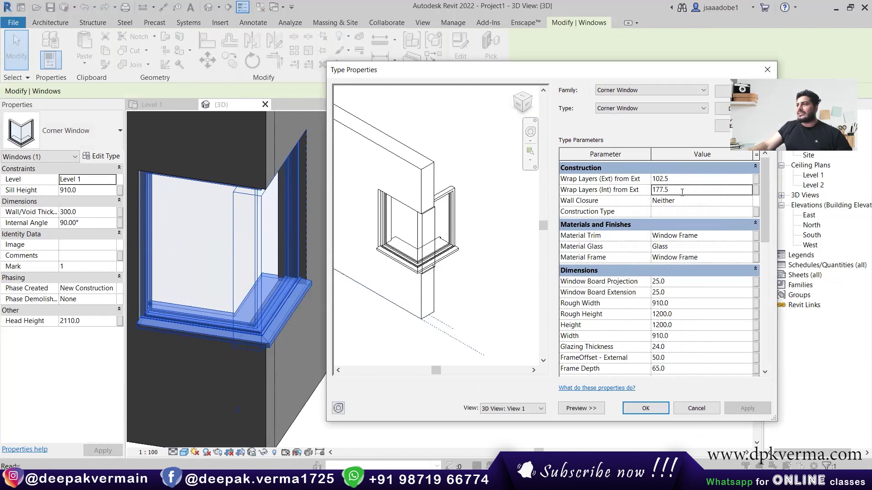
pyautogui.click(680, 181)
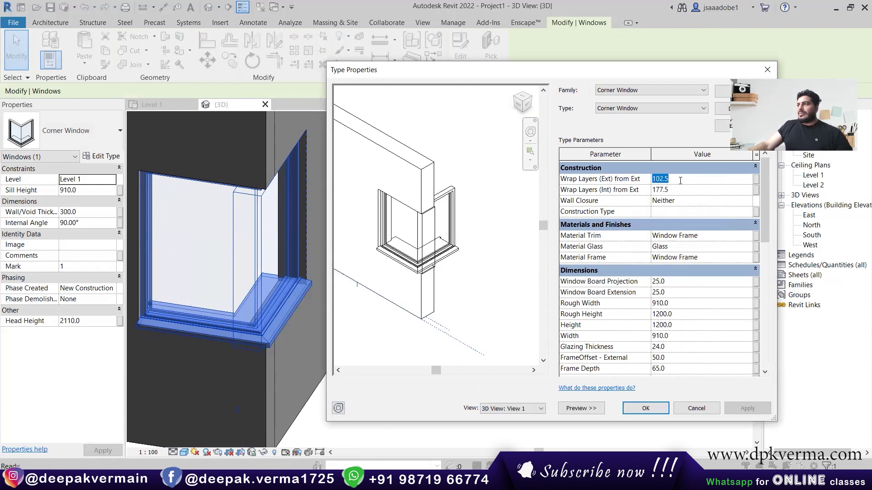
pyautogui.write('250')
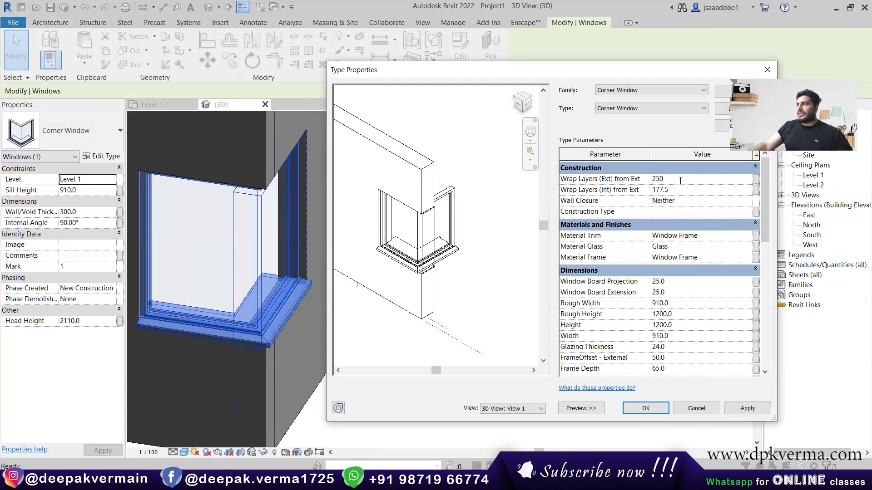
pyautogui.click(747, 409)
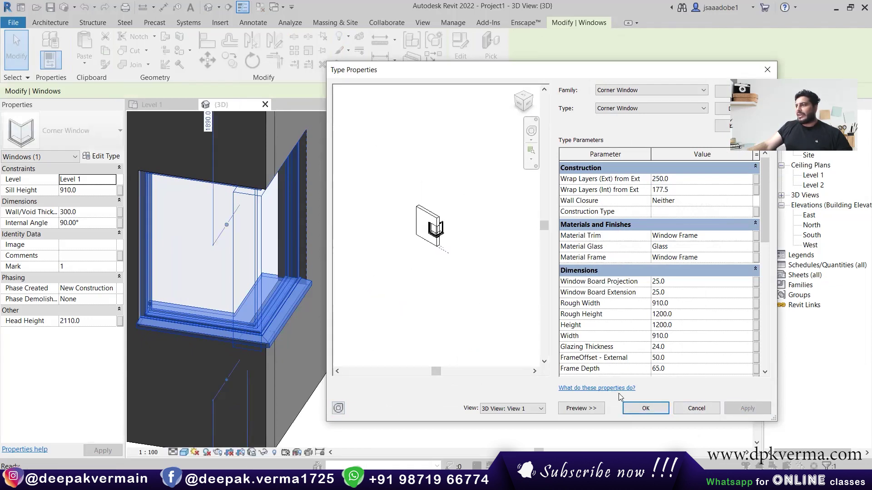
pyautogui.click(646, 410)
# Orbit around to inspect the window sill, then reselect the corner window.
pyautogui.moveTo(320, 345)
pyautogui.keyDown('shift'); pyautogui.mouseDown(button='middle')
pyautogui.moveTo(248, 368)
pyautogui.moveTo(232, 328)
pyautogui.moveTo(251, 360)
pyautogui.moveTo(188, 310)
pyautogui.moveTo(209, 295)
pyautogui.mouseUp(button='middle'); pyautogui.keyUp('shift')
pyautogui.press('Escape')
pyautogui.scroll(3, 188, 311)
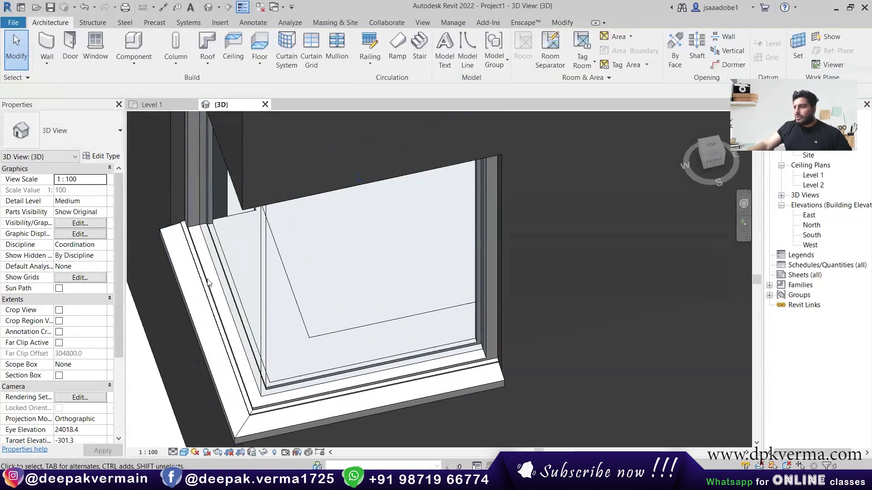
pyautogui.scroll(3, 308, 315)
pyautogui.moveTo(308, 315)
pyautogui.keyDown('shift'); pyautogui.mouseDown(button='middle')
pyautogui.moveTo(320, 277)
pyautogui.moveTo(296, 342)
pyautogui.moveTo(317, 297)
pyautogui.moveTo(305, 273)
pyautogui.mouseUp(button='middle'); pyautogui.keyUp('shift')
pyautogui.scroll(-5, 320, 277)
pyautogui.click(306, 272)
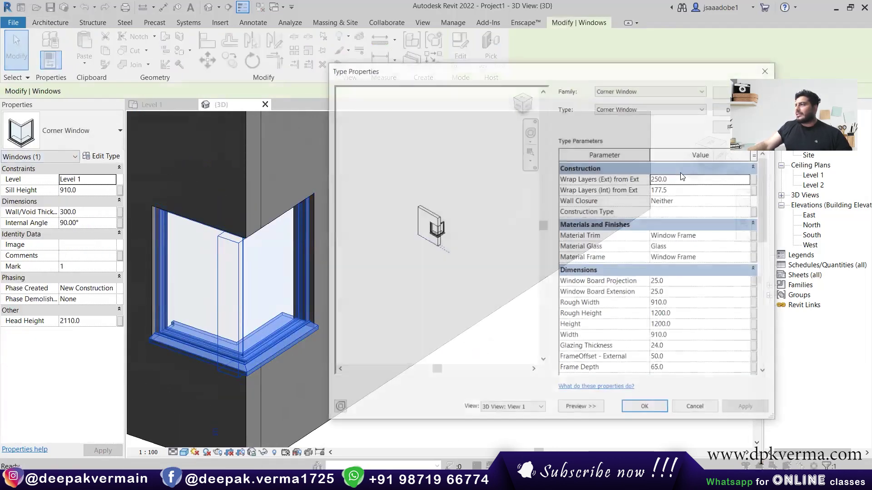
# Set the exterior wrap-layers distance back to 102 and apply it.
pyautogui.click(686, 179)
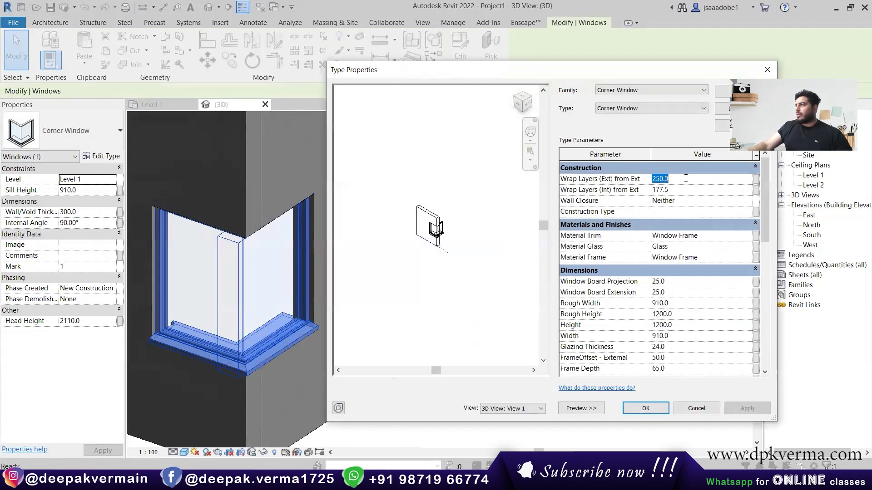
pyautogui.write('102')
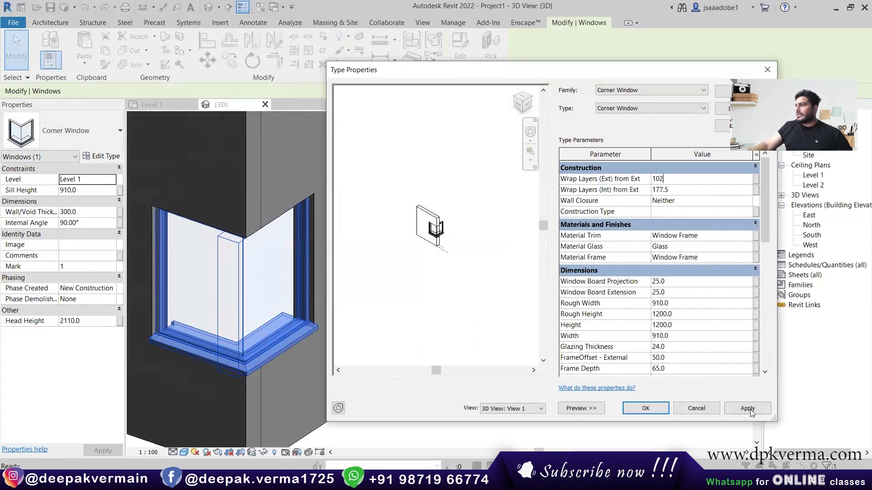
pyautogui.click(751, 410)
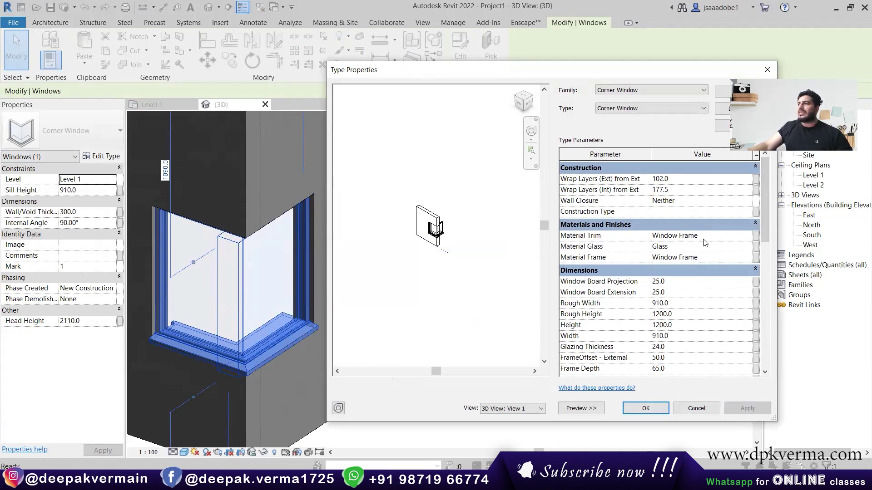
# Apply Wall Closure Interior, then switch it to Neither and apply.
pyautogui.click(745, 200)
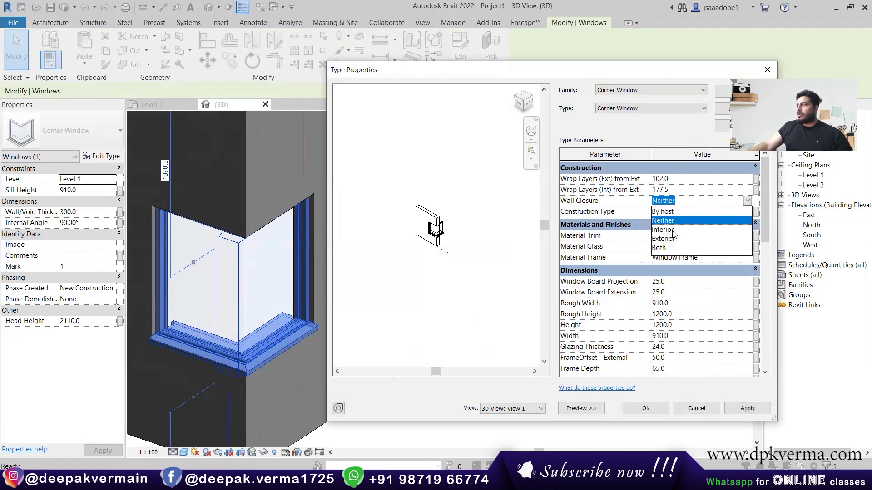
pyautogui.click(673, 230)
pyautogui.click(742, 406)
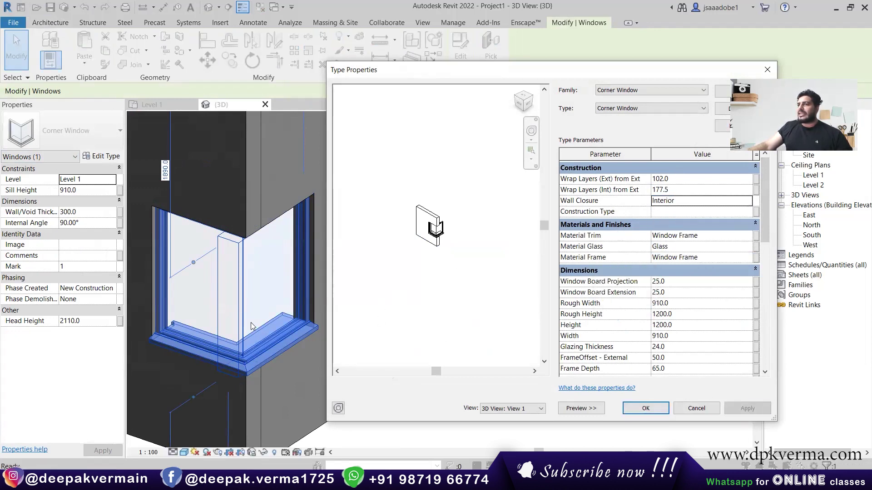
pyautogui.click(747, 202)
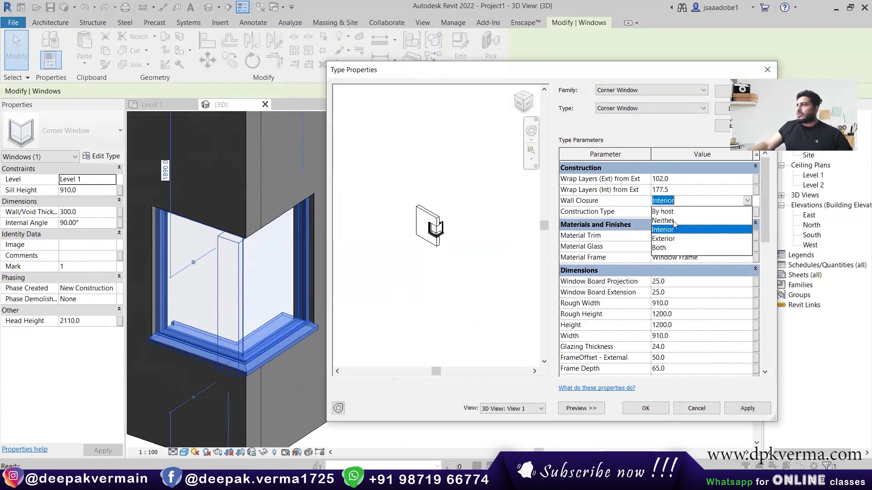
pyautogui.click(676, 221)
pyautogui.click(754, 410)
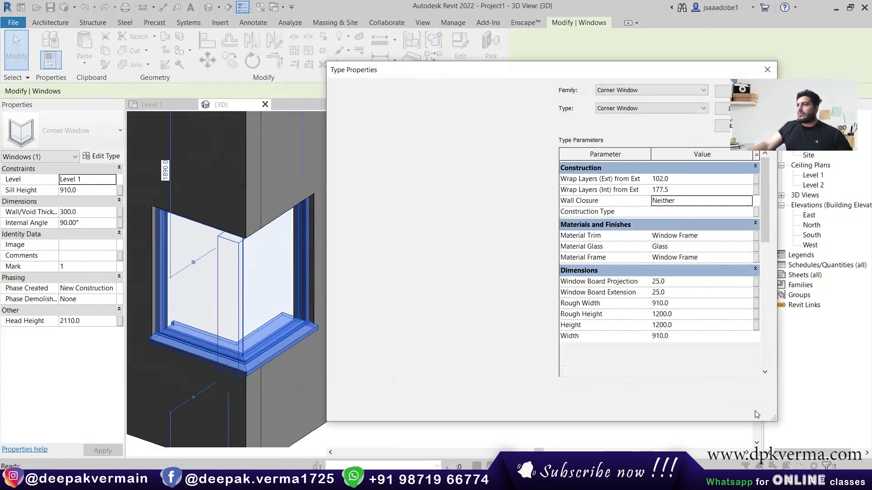
pyautogui.moveTo(767, 229); pyautogui.dragTo(768, 259)
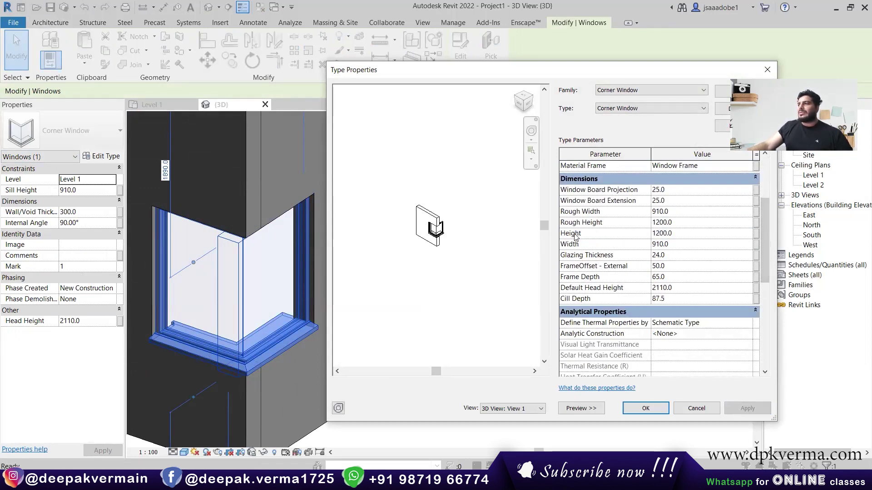
# Set the Corner Window type's Height to 2100 and Width to 1500, applying and confirming with OK.
pyautogui.click(685, 234)
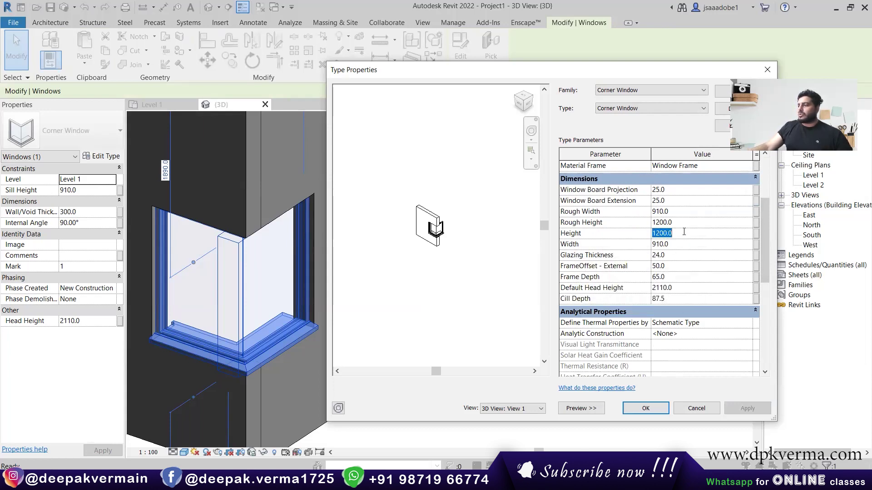
pyautogui.write('2100')
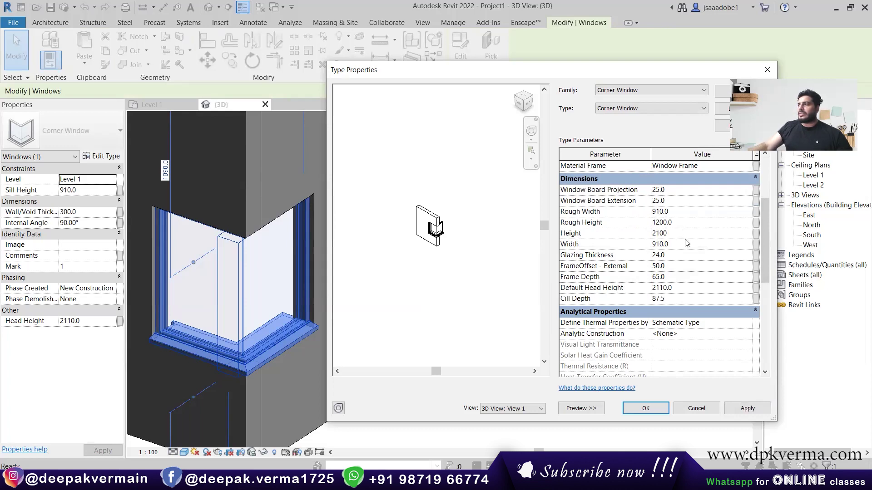
pyautogui.click(741, 411)
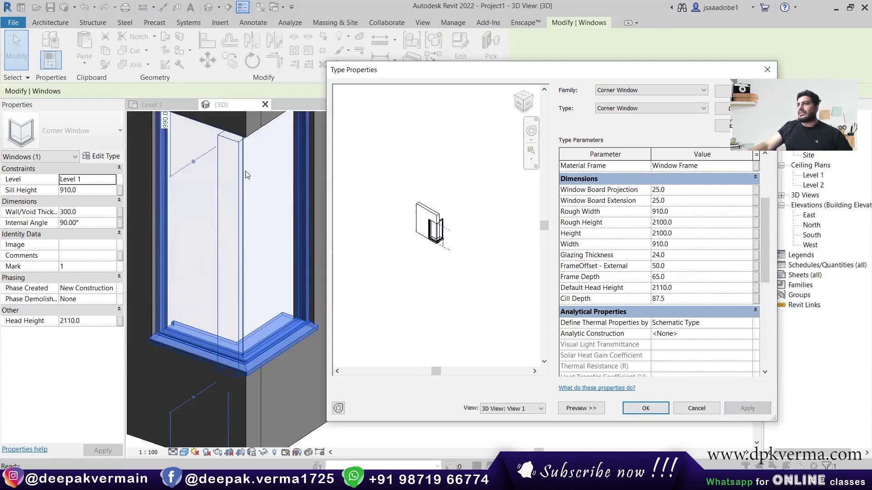
pyautogui.click(672, 243)
pyautogui.write('1500')
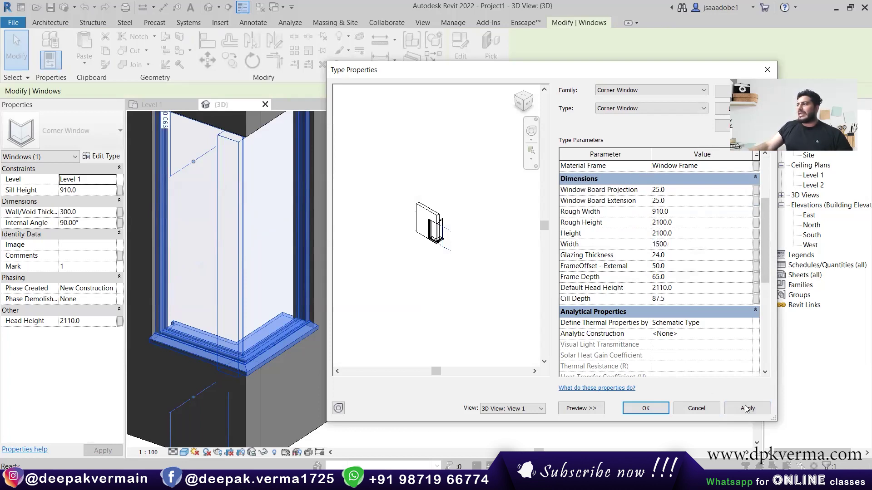
pyautogui.click(745, 407)
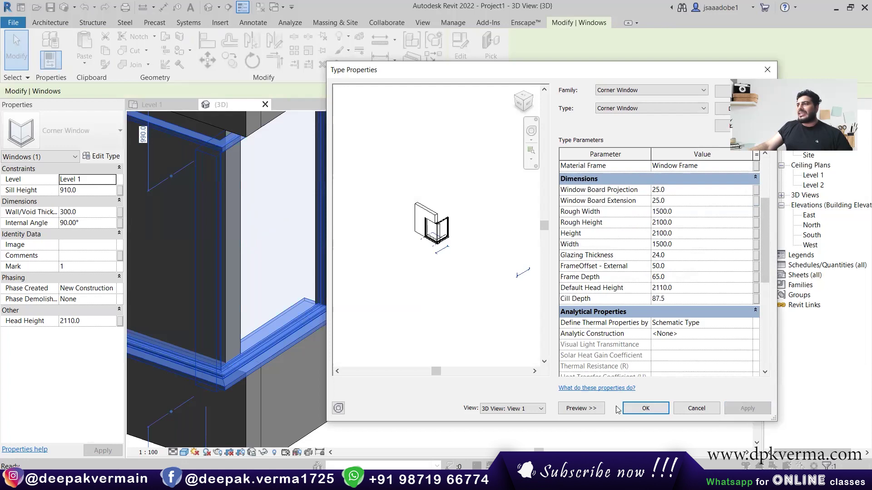
pyautogui.click(645, 408)
pyautogui.moveTo(500, 373)
pyautogui.keyDown('shift'); pyautogui.mouseDown(button='middle')
pyautogui.moveTo(427, 341)
pyautogui.moveTo(424, 389)
pyautogui.moveTo(366, 381)
pyautogui.moveTo(313, 325)
pyautogui.moveTo(458, 305)
pyautogui.moveTo(392, 300)
pyautogui.moveTo(346, 325)
pyautogui.moveTo(379, 333)
pyautogui.mouseUp(button='middle'); pyautogui.keyUp('shift')
pyautogui.press('Escape')
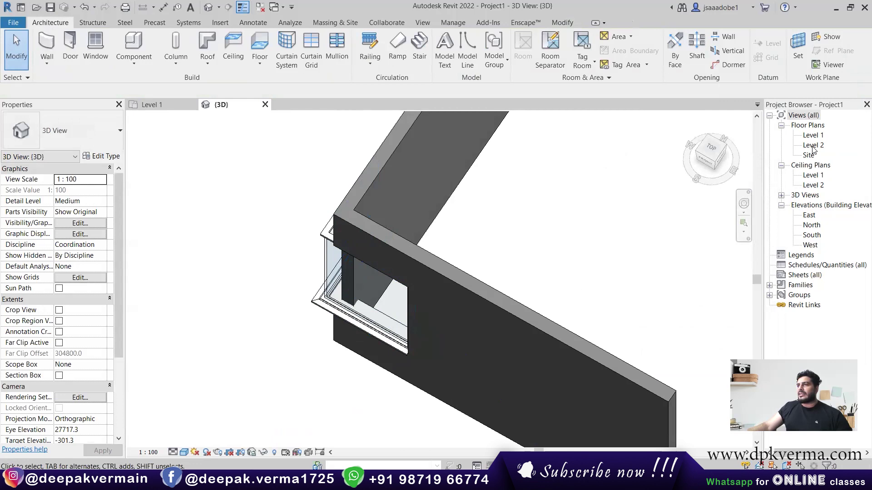
pyautogui.doubleClick(813, 134)
pyautogui.click(296, 294)
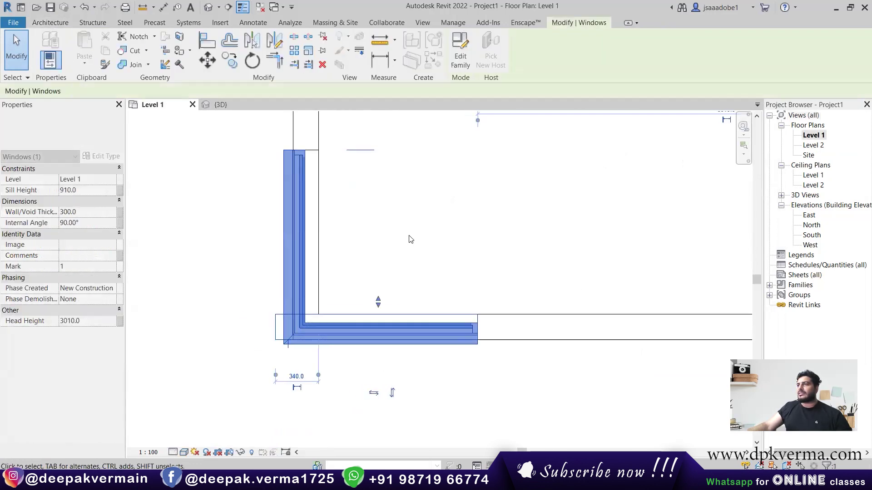
pyautogui.press('Escape')
pyautogui.click(209, 7)
pyautogui.moveTo(409, 254)
pyautogui.keyDown('shift'); pyautogui.mouseDown(button='middle')
pyautogui.moveTo(457, 258)
pyautogui.moveTo(359, 315)
pyautogui.mouseUp(button='middle'); pyautogui.keyUp('shift')
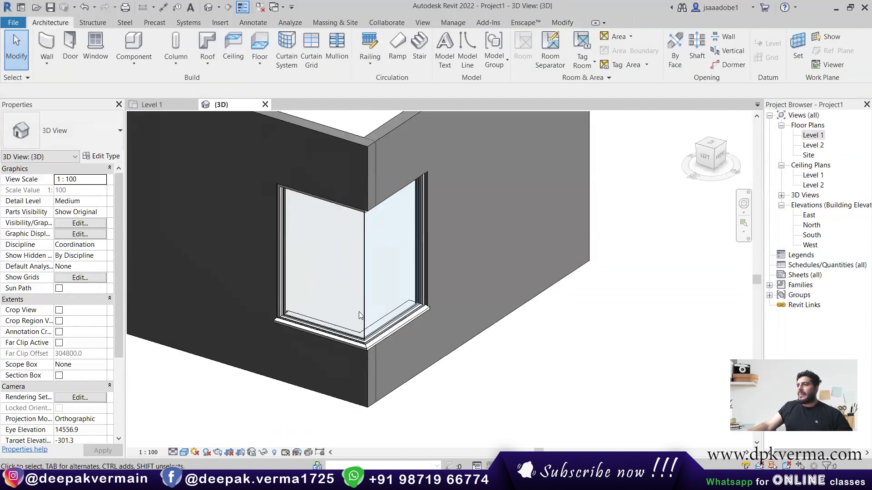
pyautogui.click(359, 315)
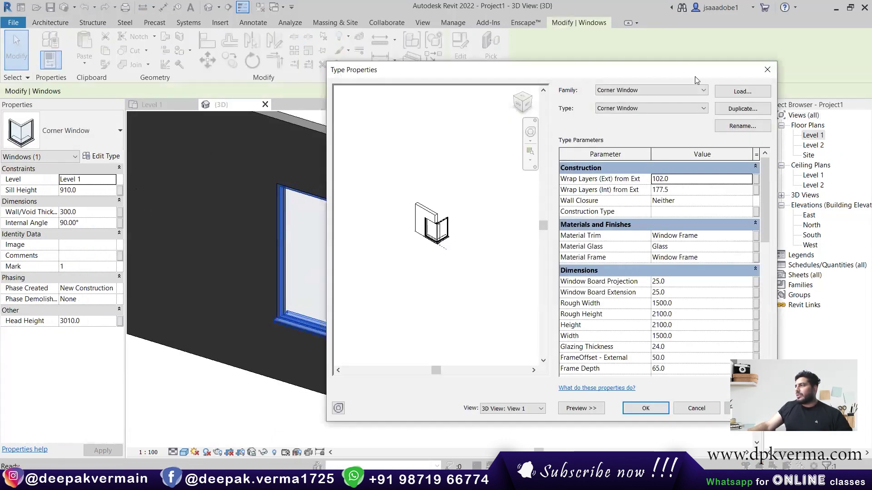
pyautogui.moveTo(695, 76); pyautogui.dragTo(722, 66)
pyautogui.scroll(-2, 718, 311)
pyautogui.scroll(5, 474, 224)
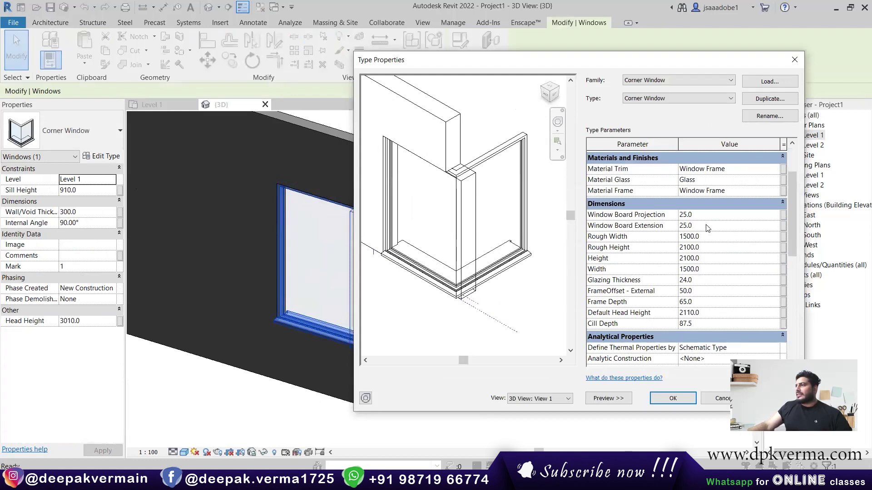
pyautogui.click(722, 215)
pyautogui.keyDown('shift'); pyautogui.moveTo(474, 328); pyautogui.dragTo(435, 249, button='middle'); pyautogui.keyUp('shift')
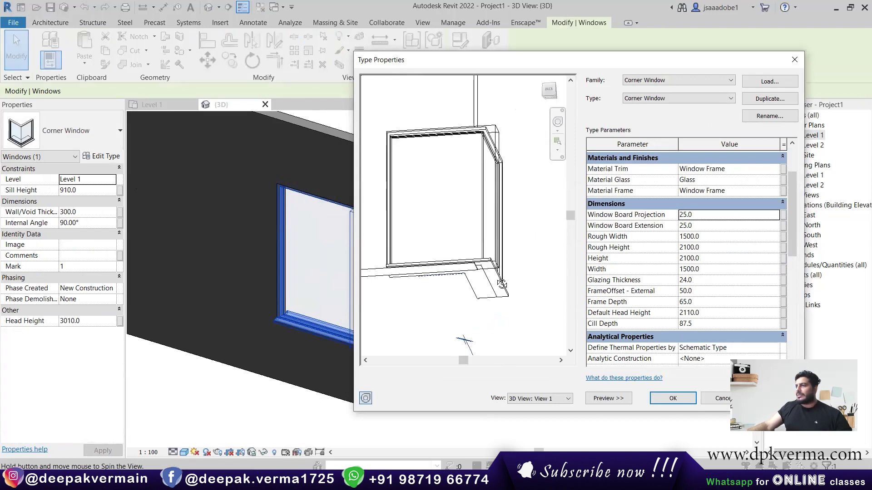
pyautogui.scroll(2, 435, 249)
pyautogui.scroll(2, 461, 233)
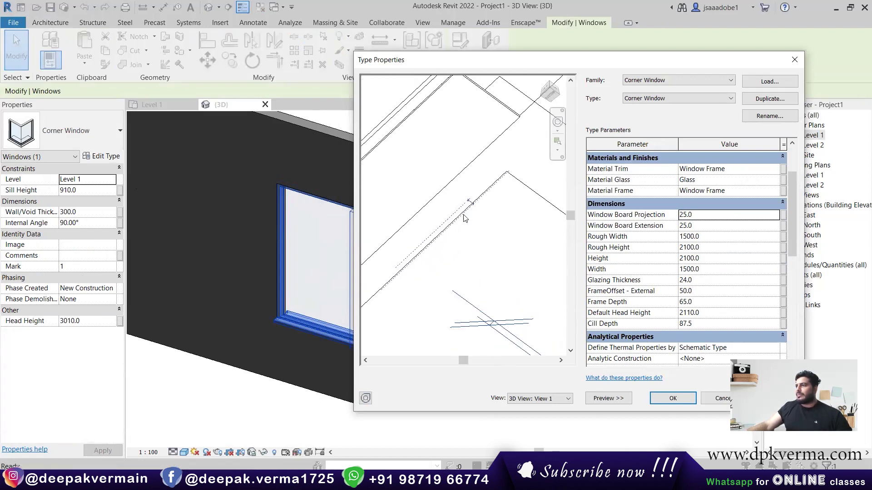
pyautogui.click(713, 227)
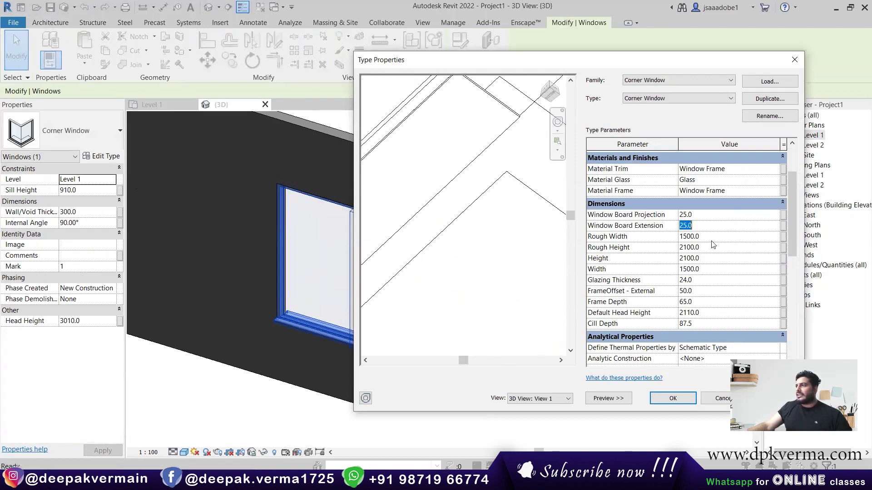
pyautogui.scroll(-2, 479, 223)
pyautogui.scroll(-2, 454, 241)
pyautogui.scroll(3, 444, 252)
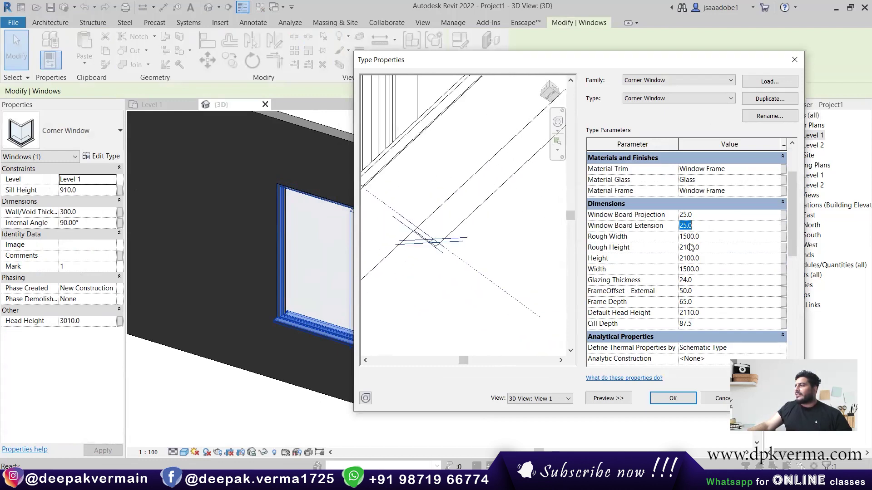
pyautogui.click(721, 237)
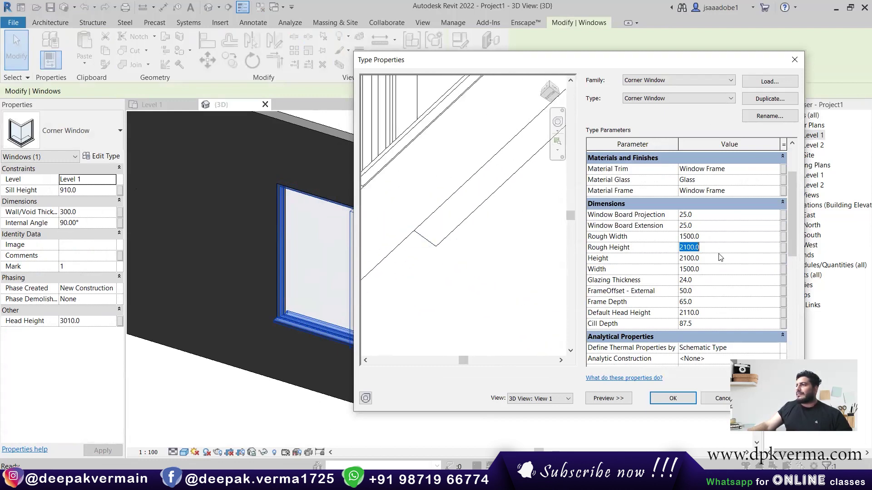
pyautogui.click(720, 281)
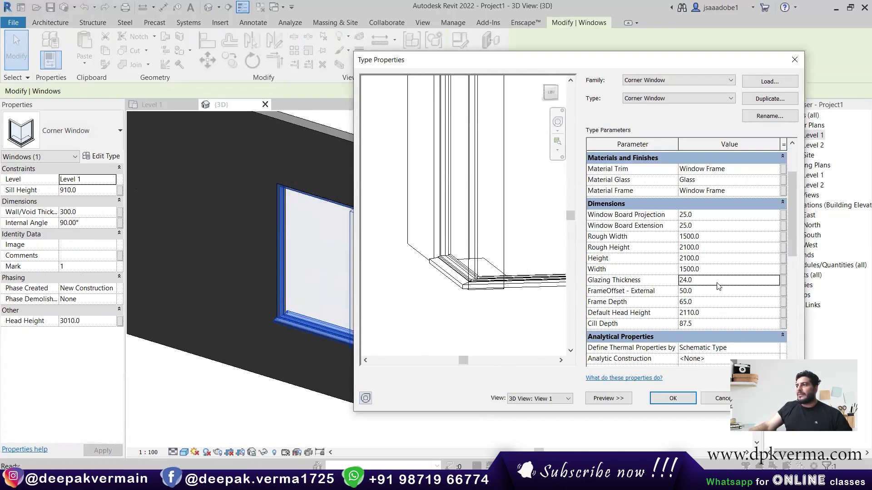
pyautogui.moveTo(468, 213)
pyautogui.keyDown('shift'); pyautogui.mouseDown(button='middle')
pyautogui.moveTo(442, 224)
pyautogui.moveTo(429, 212)
pyautogui.mouseUp(button='middle'); pyautogui.keyUp('shift')
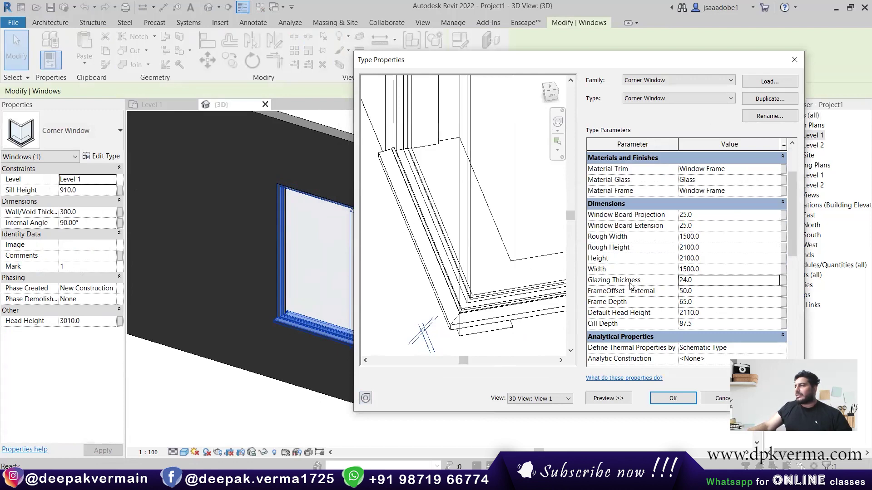
pyautogui.click(718, 292)
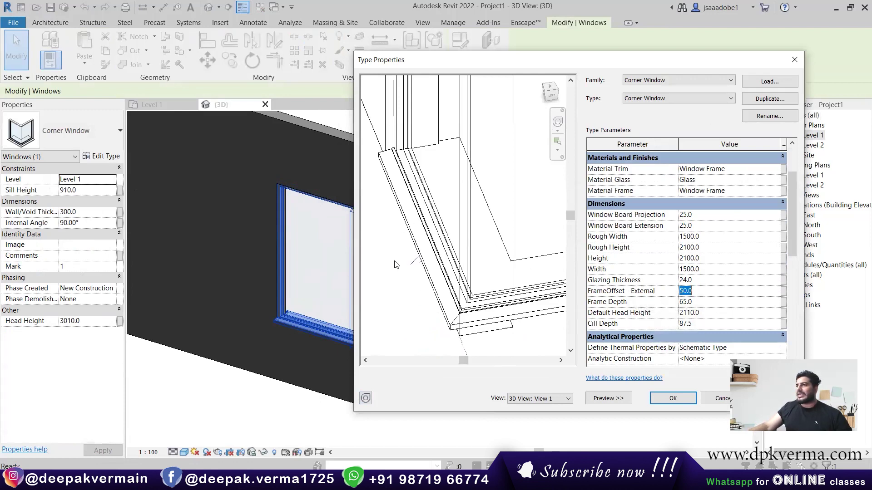
pyautogui.scroll(5, 438, 203)
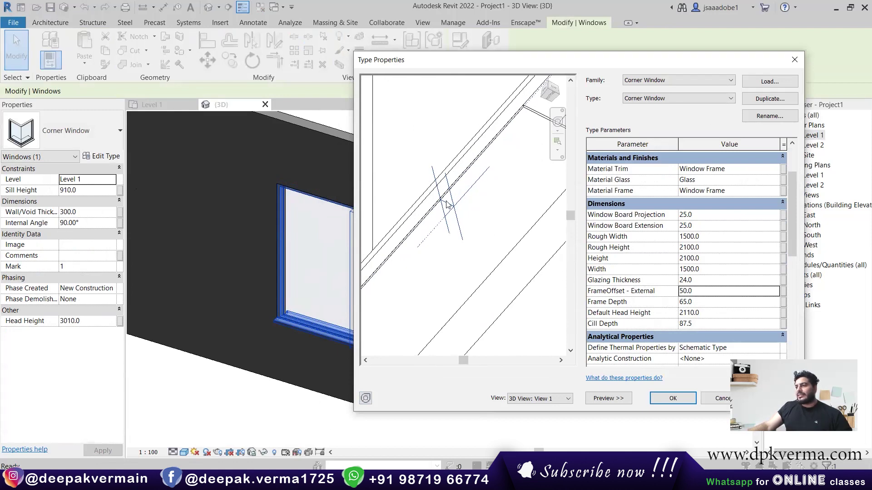
pyautogui.scroll(1, 702, 291)
pyautogui.scroll(-2, 705, 290)
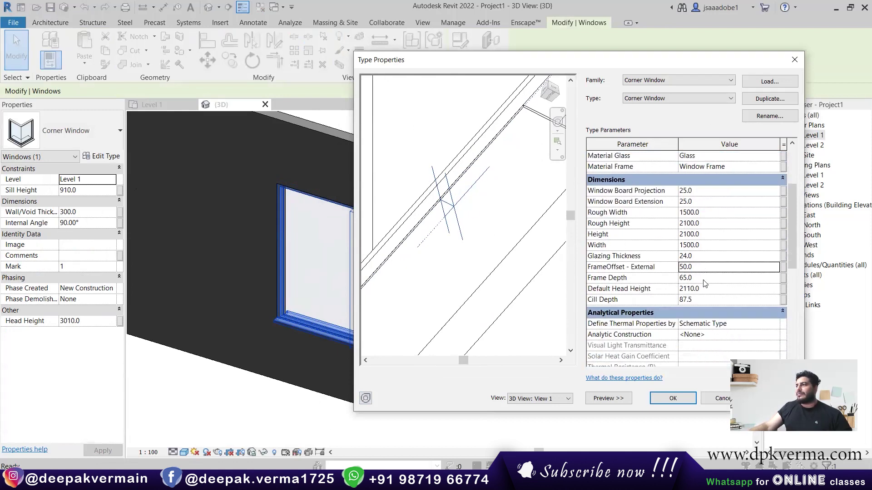
pyautogui.click(707, 278)
pyautogui.click(709, 288)
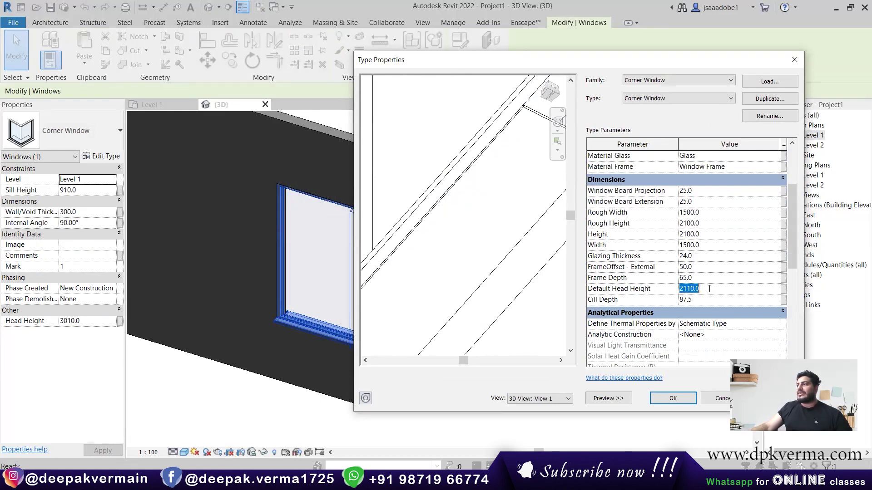
pyautogui.click(701, 299)
pyautogui.scroll(-2, 699, 257)
pyautogui.scroll(-1, 699, 257)
pyautogui.scroll(-1, 698, 260)
pyautogui.scroll(1, 698, 260)
pyautogui.scroll(3, 697, 297)
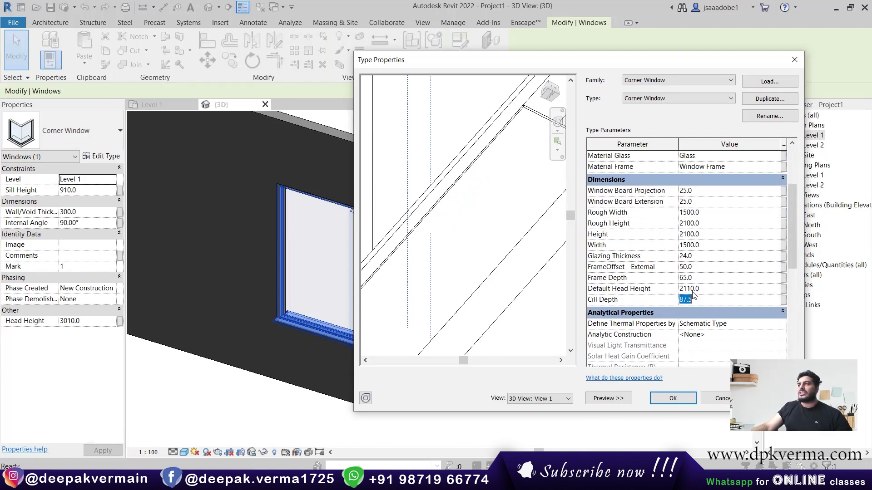
pyautogui.scroll(2, 694, 295)
pyautogui.click(674, 399)
# Deselect, zoom around the corner, then select and delete the Corner Window.
pyautogui.scroll(-3, 383, 306)
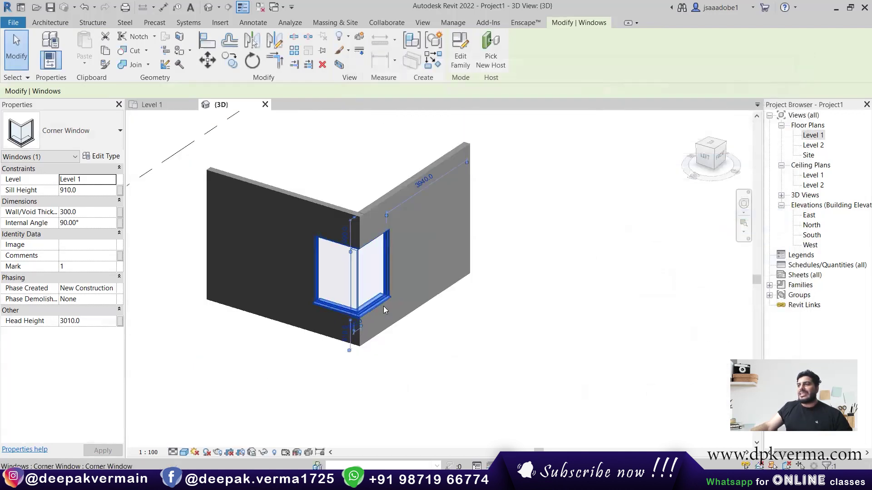
pyautogui.press('Escape')
pyautogui.scroll(3, 353, 296)
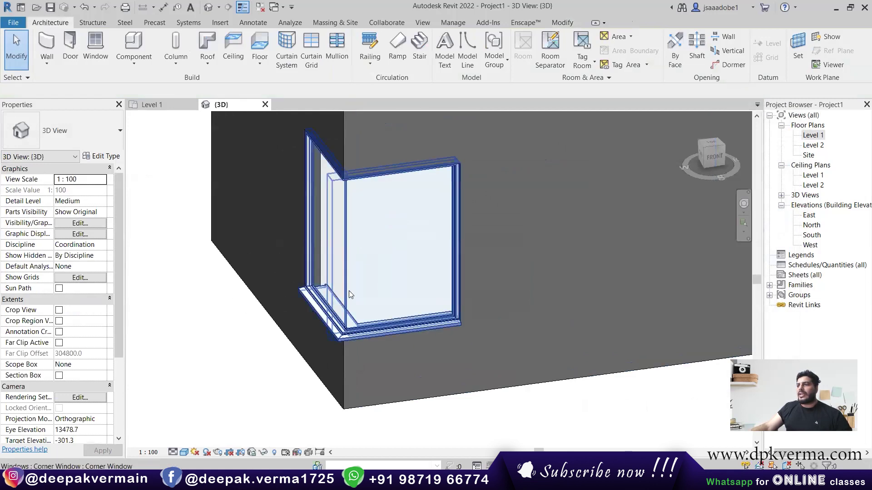
pyautogui.scroll(2, 349, 290)
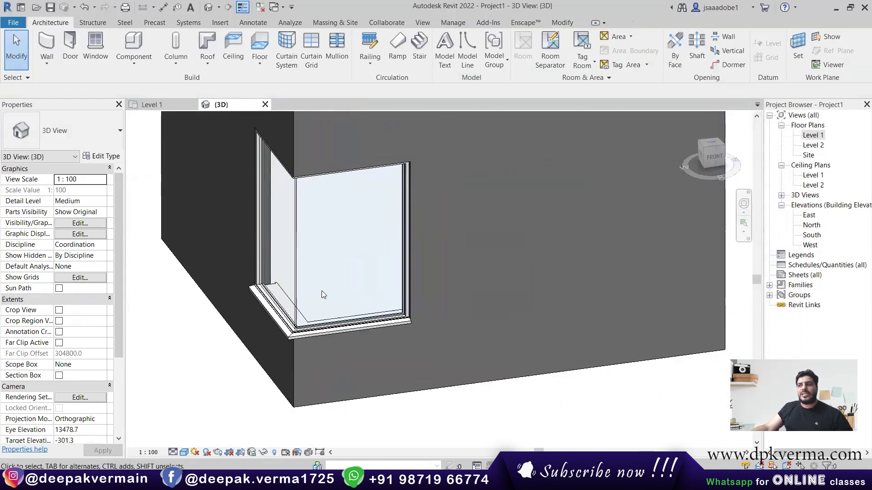
pyautogui.scroll(-2, 320, 291)
pyautogui.scroll(-1, 324, 272)
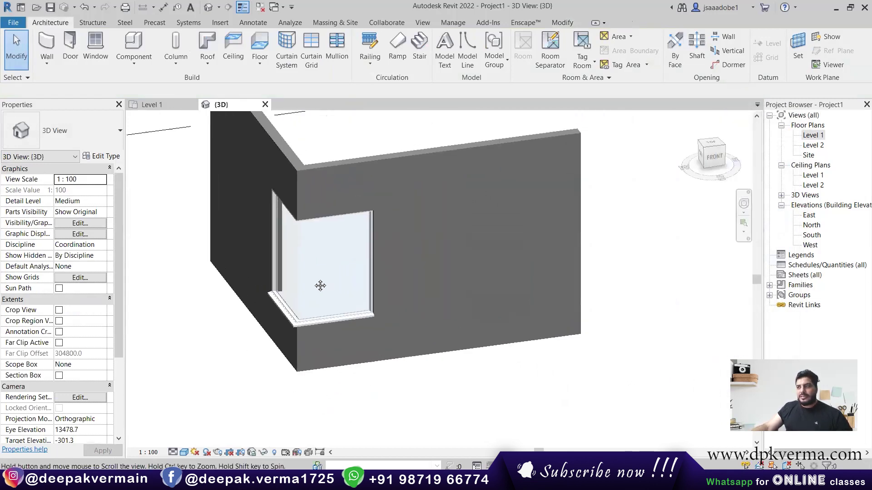
pyautogui.scroll(-1, 314, 280)
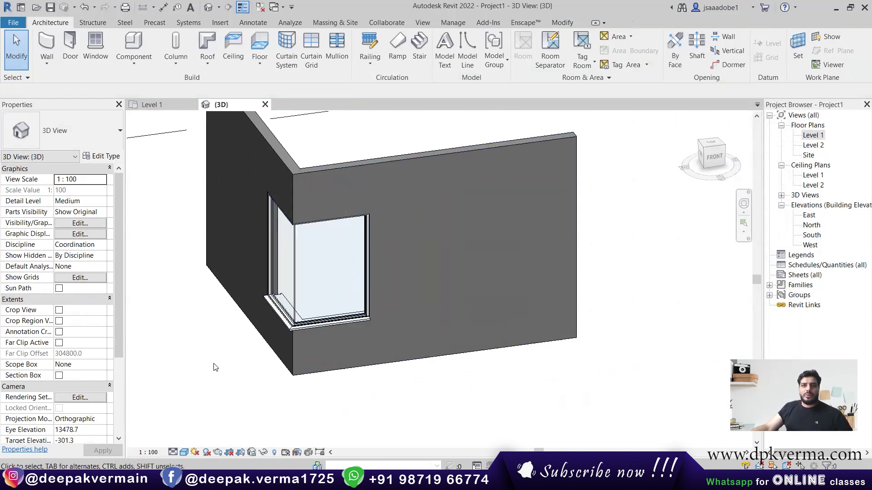
pyautogui.click(287, 321)
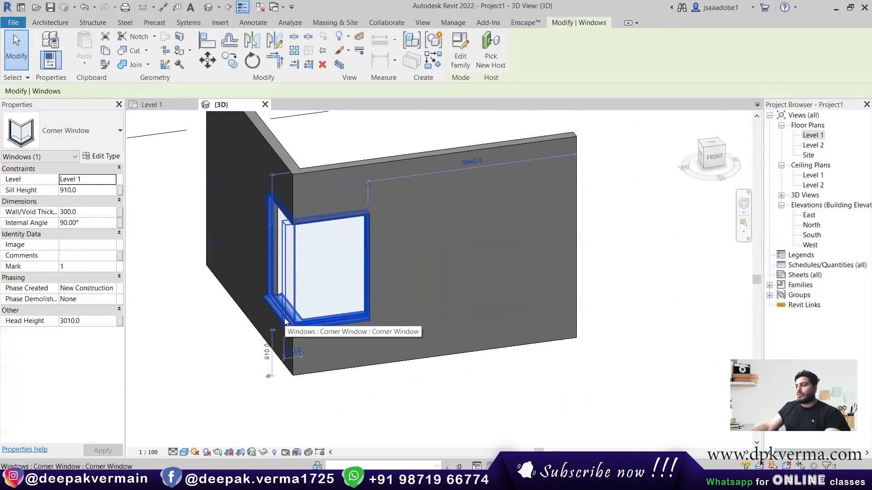
pyautogui.press('Delete')
# Orbit to the bare corner, select a wall, then open the Level 1 floor plan.
pyautogui.keyDown('shift'); pyautogui.moveTo(290, 311); pyautogui.dragTo(317, 323, button='middle'); pyautogui.keyUp('shift')
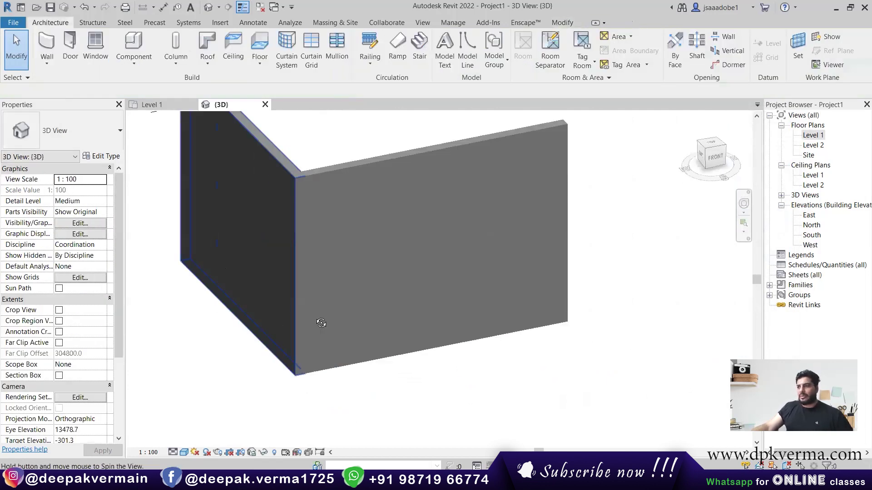
pyautogui.scroll(2, 369, 328)
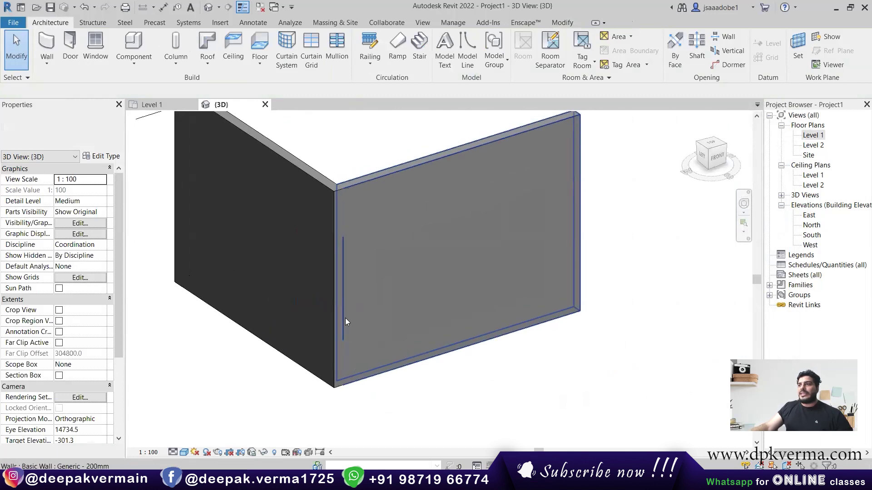
pyautogui.click(318, 183)
pyautogui.click(365, 184)
pyautogui.click(272, 415)
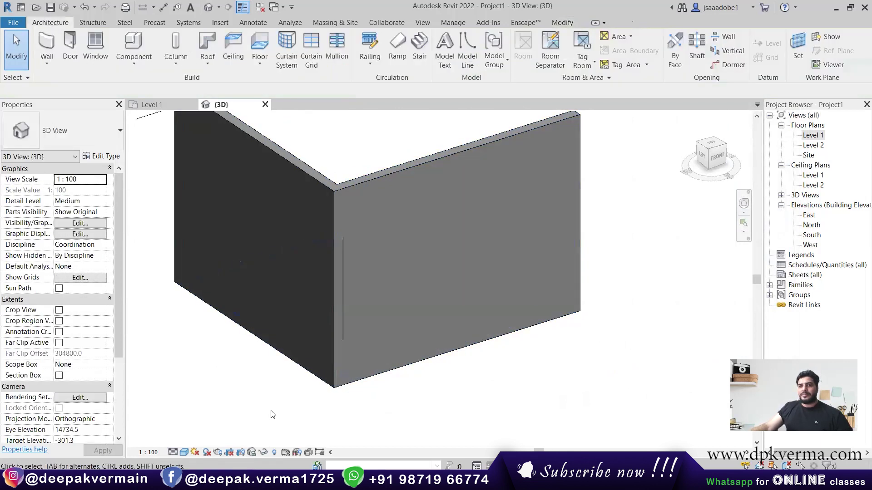
pyautogui.click(315, 175)
pyautogui.scroll(2, 330, 189)
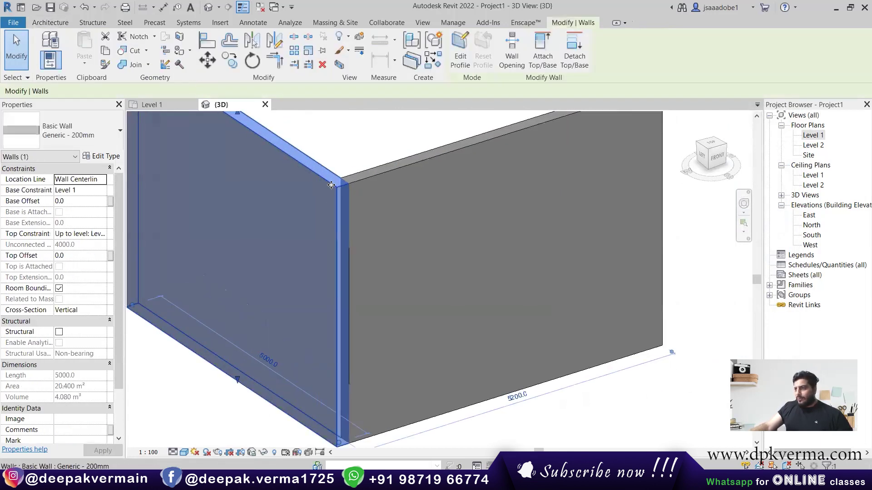
pyautogui.scroll(-1, 344, 196)
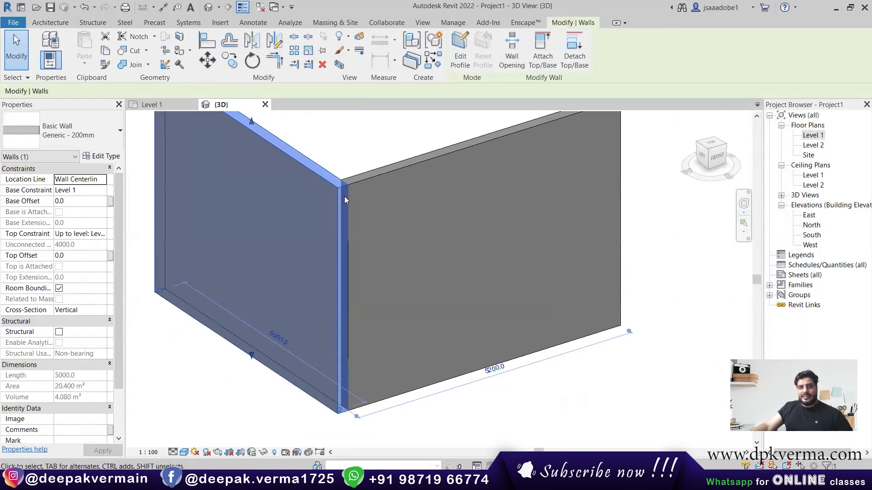
pyautogui.doubleClick(812, 135)
pyautogui.click(341, 358)
# Bring the L-wall corner into view and select the left, then the bottom wall.
pyautogui.moveTo(338, 347)
pyautogui.mouseDown(button='middle')
pyautogui.moveTo(295, 343)
pyautogui.moveTo(294, 331)
pyautogui.mouseUp(button='middle')
pyautogui.scroll(-2, 296, 343)
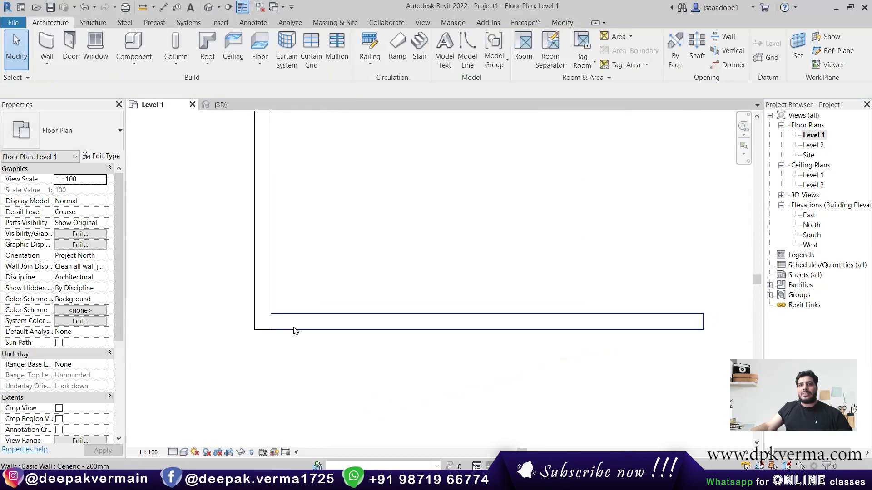
pyautogui.click(274, 282)
pyautogui.scroll(1, 266, 321)
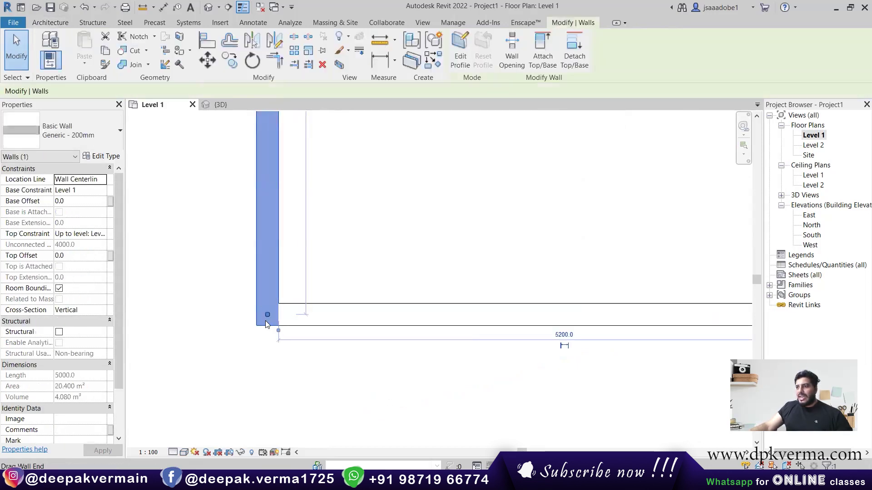
pyautogui.press('Escape')
pyautogui.click(303, 311)
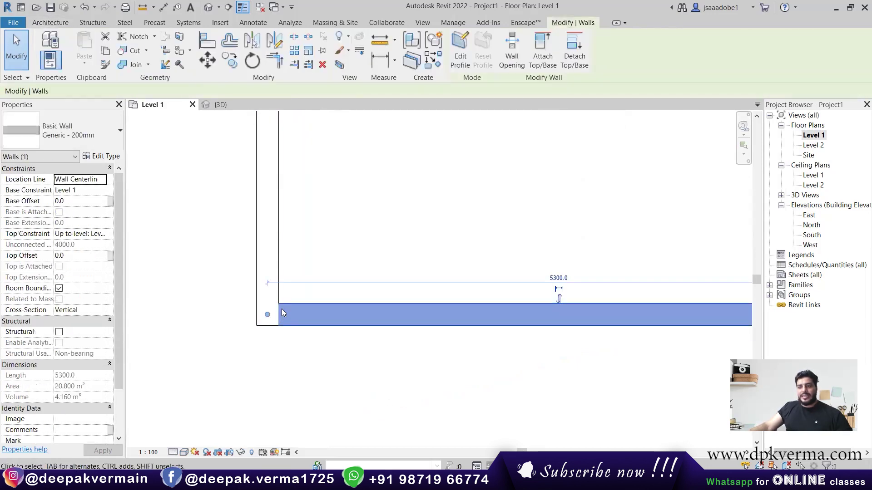
pyautogui.scroll(-1, 282, 313)
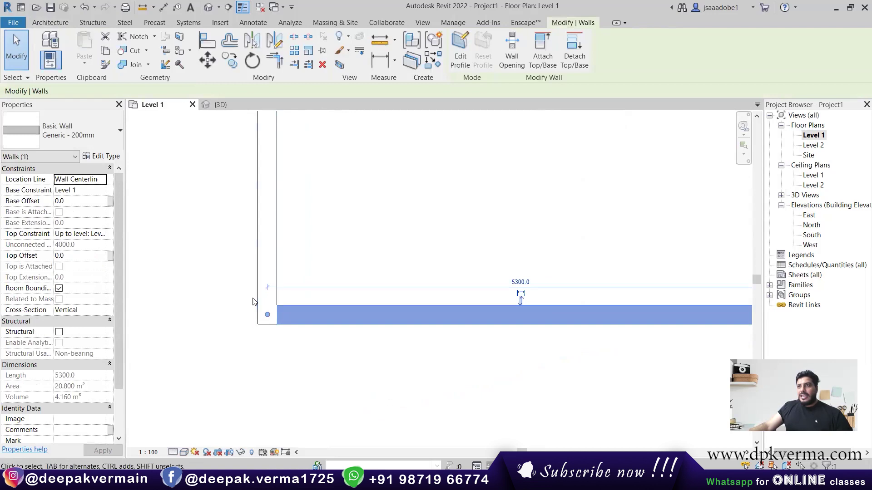
# Cycle the corner's wall join through butt and Miter, ending on Square off.
pyautogui.click(166, 67)
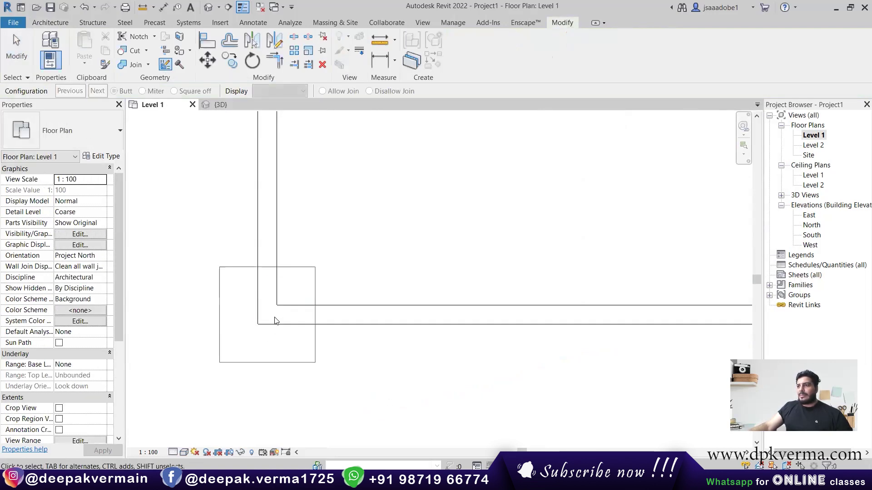
pyautogui.click(275, 321)
pyautogui.scroll(1, 272, 339)
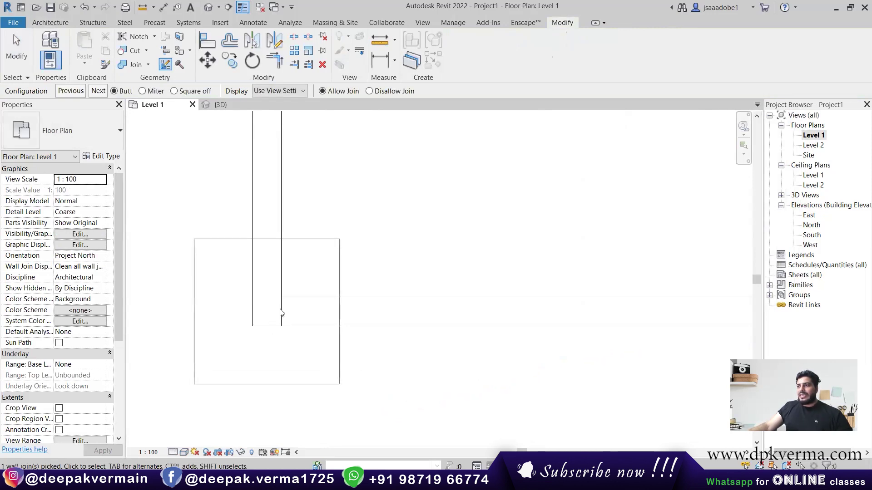
pyautogui.click(98, 91)
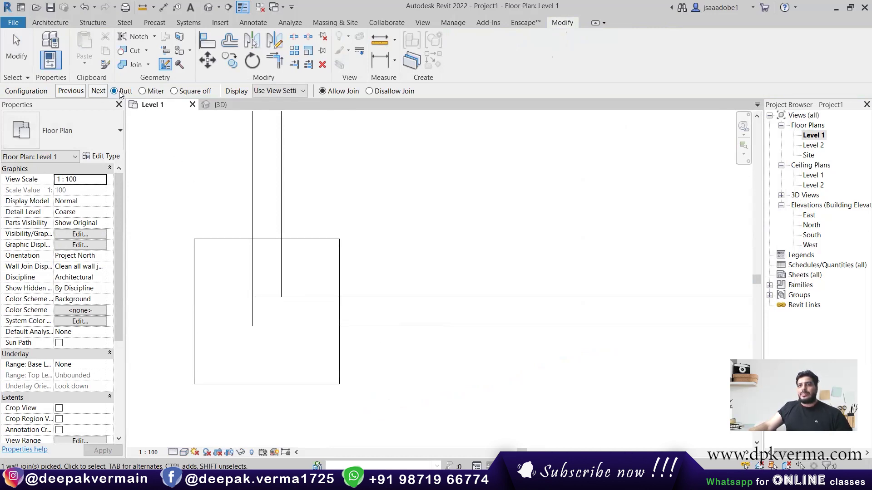
pyautogui.click(146, 92)
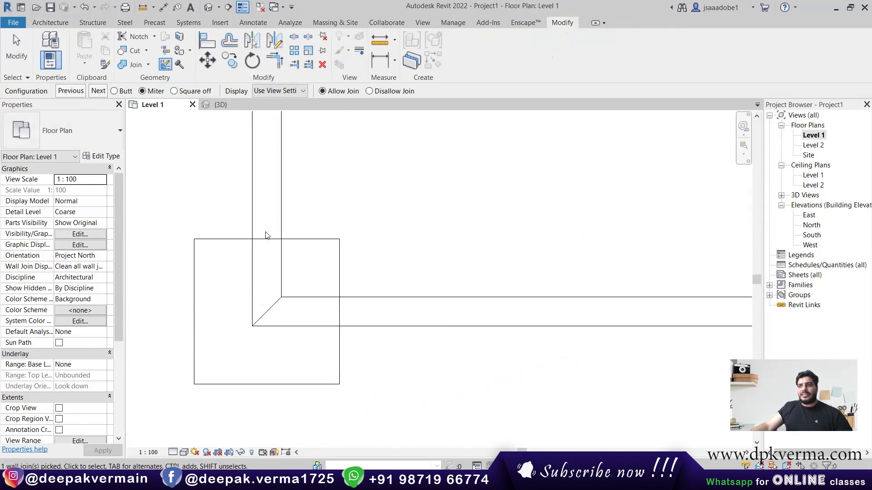
pyautogui.click(193, 96)
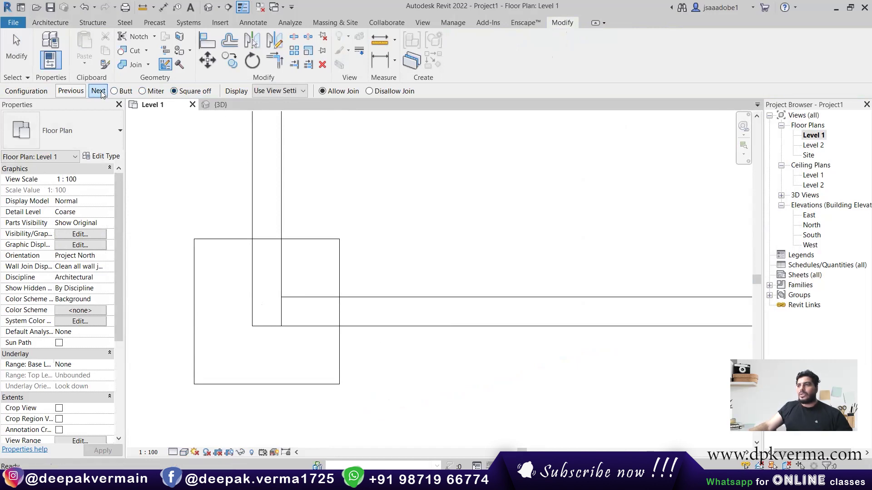
# Start placing a new wall from the Architecture tools.
pyautogui.scroll(-3, 280, 326)
pyautogui.scroll(-2, 280, 326)
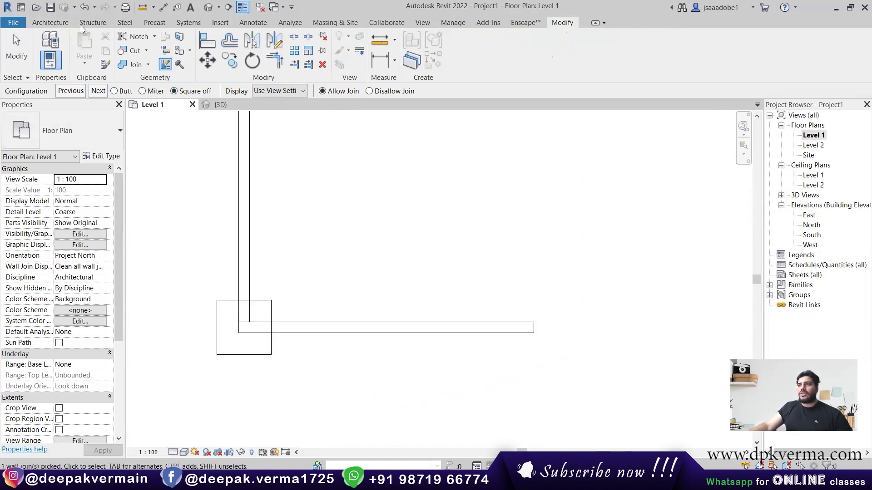
pyautogui.click(50, 22)
pyautogui.click(45, 45)
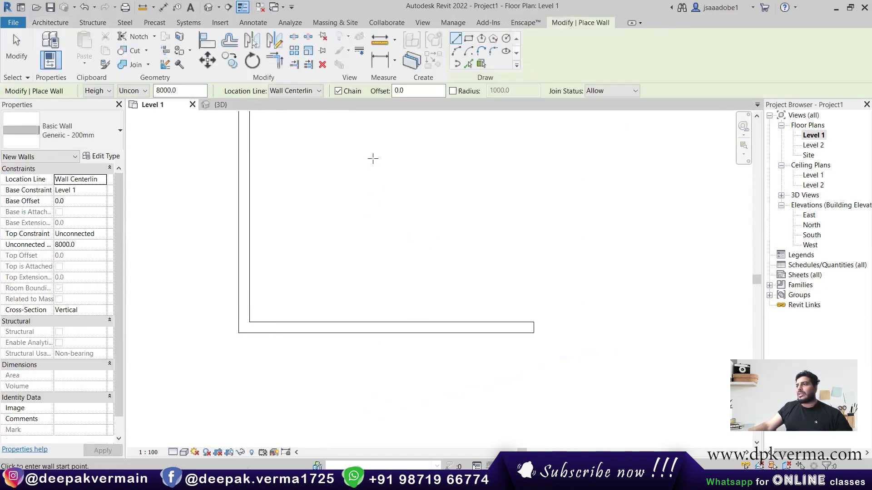
pyautogui.click(373, 158)
pyautogui.click(336, 249)
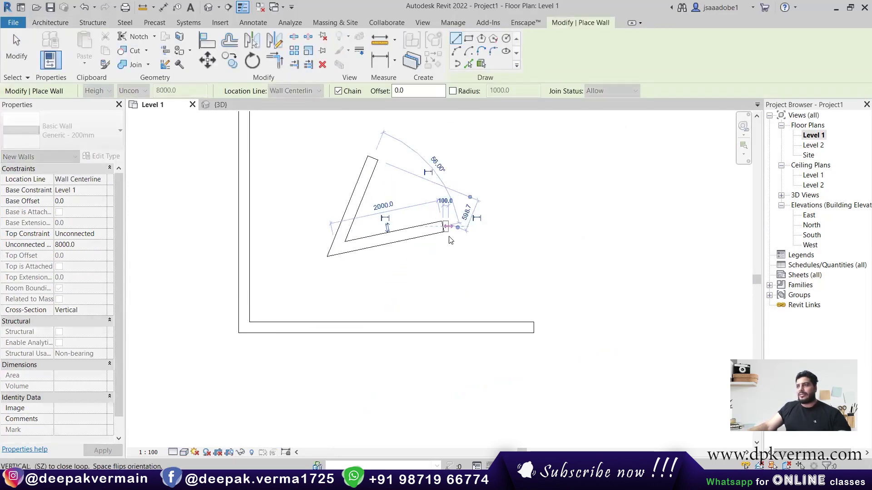
pyautogui.click(449, 240)
pyautogui.press('Escape')
pyautogui.press('Escape')
pyautogui.scroll(2, 370, 260)
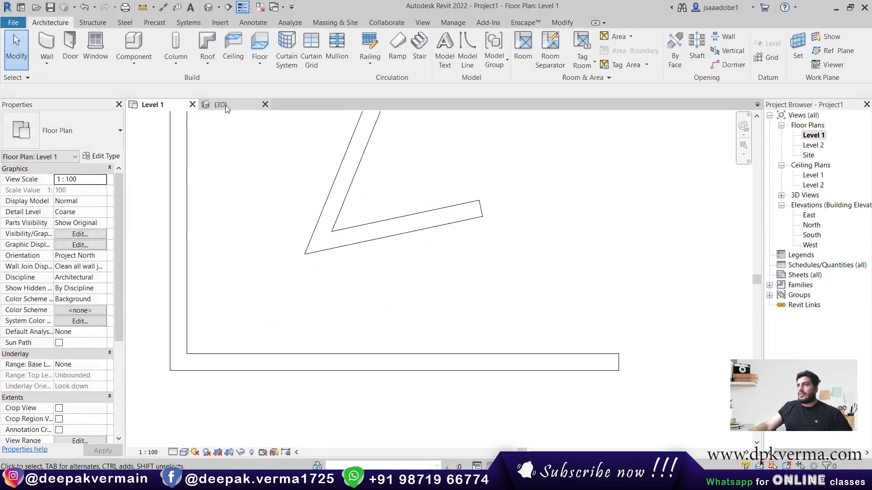
pyautogui.click(560, 23)
pyautogui.click(165, 65)
pyautogui.click(304, 221)
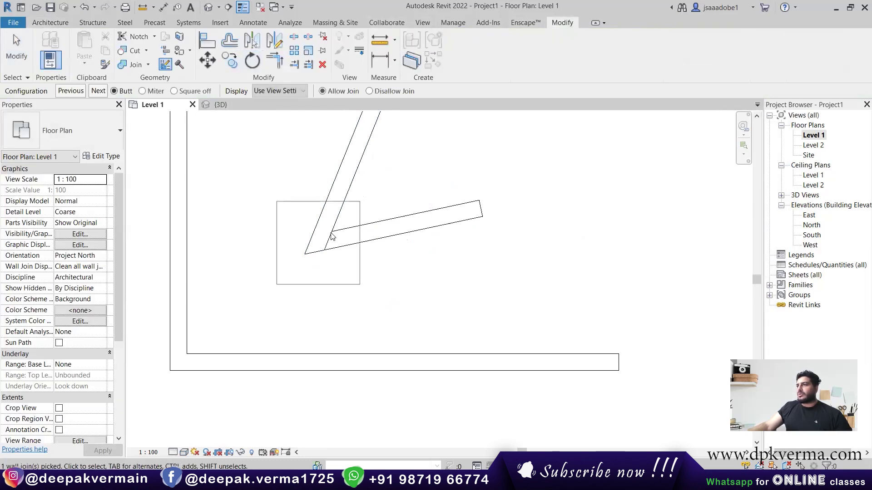
pyautogui.scroll(1, 304, 222)
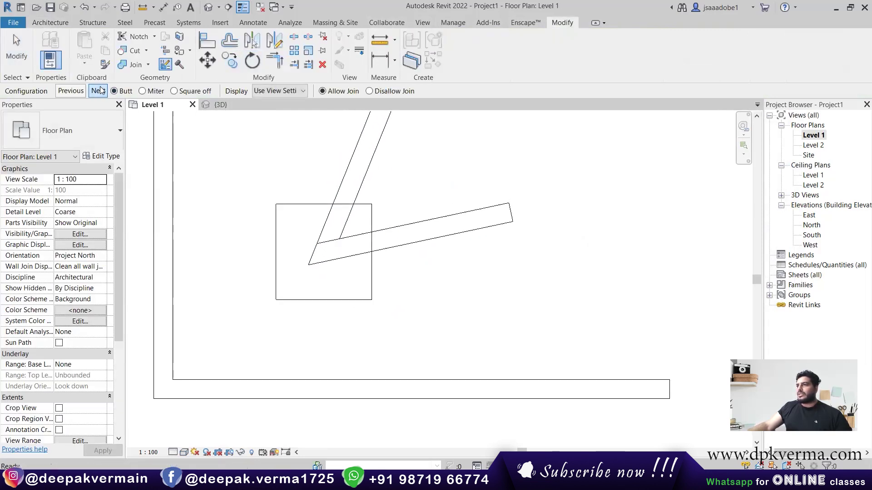
pyautogui.click(150, 92)
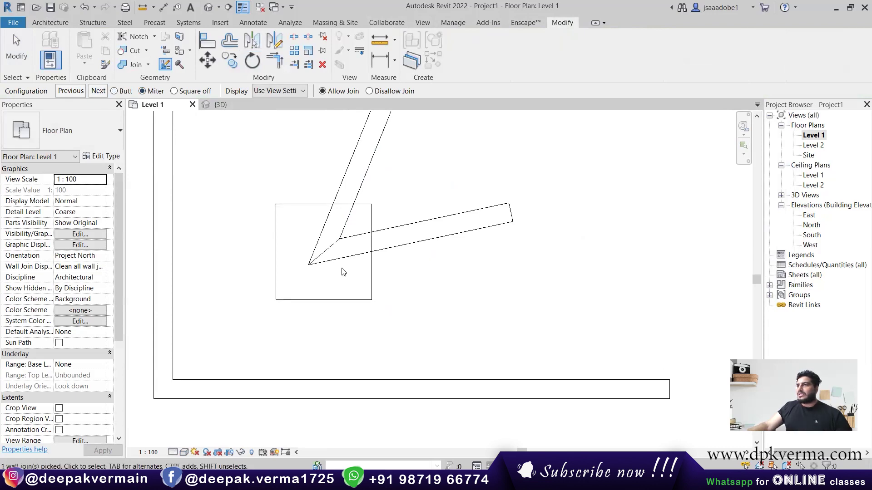
pyautogui.click(174, 91)
pyautogui.click(98, 91)
pyautogui.click(98, 90)
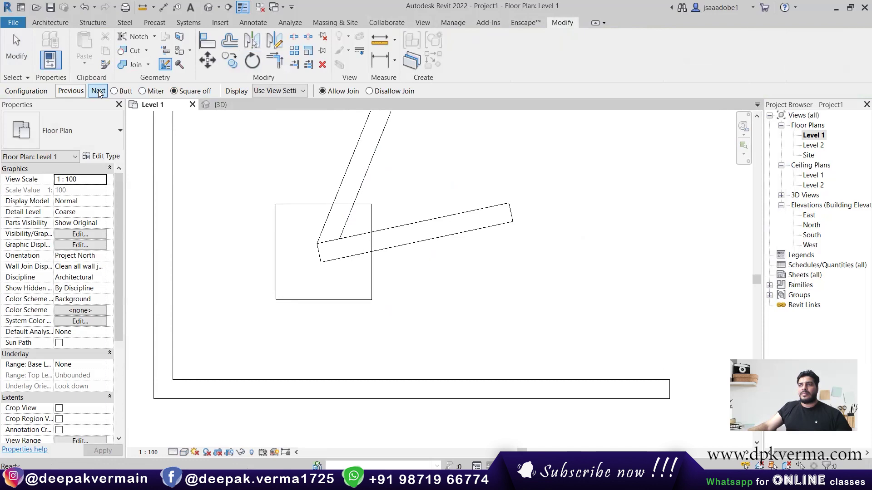
pyautogui.scroll(-2, 376, 255)
pyautogui.press('Escape')
pyautogui.moveTo(400, 218); pyautogui.dragTo(296, 275)
pyautogui.press('Delete')
pyautogui.click(237, 302)
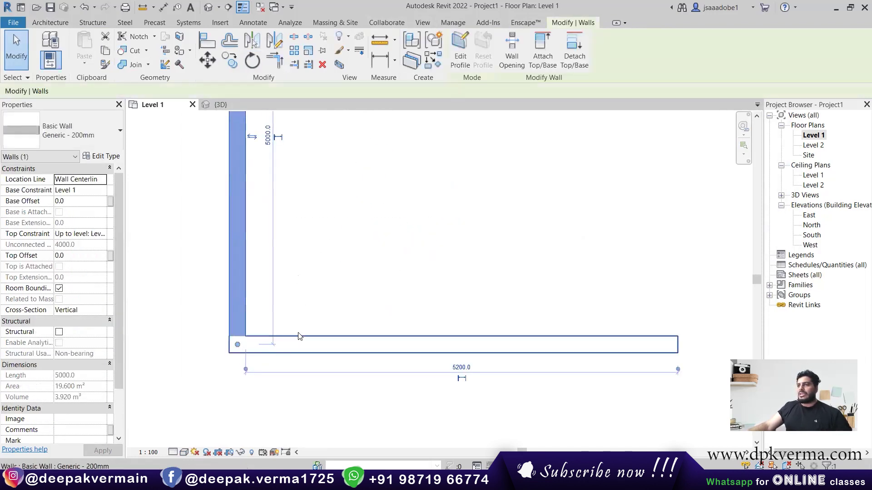
pyautogui.click(300, 344)
pyautogui.click(304, 224)
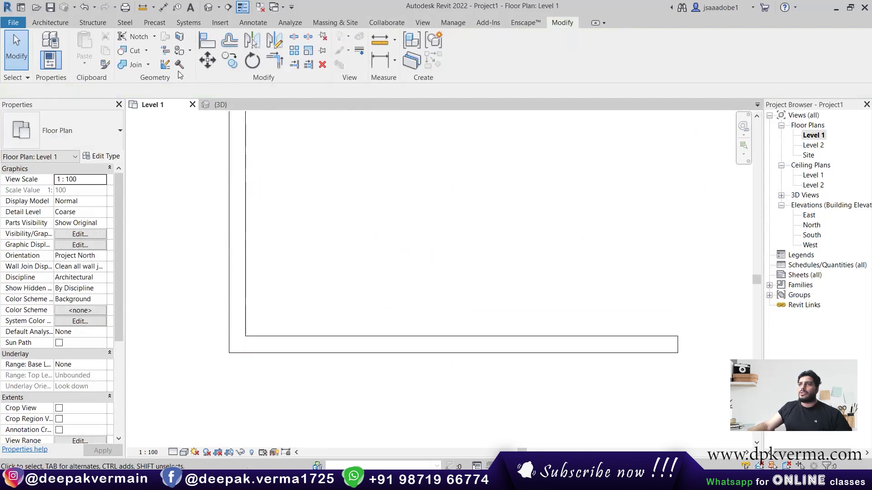
# Make the bottom-left wall corner a Butt join and view it in {3D}.
pyautogui.click(164, 64)
pyautogui.click(243, 345)
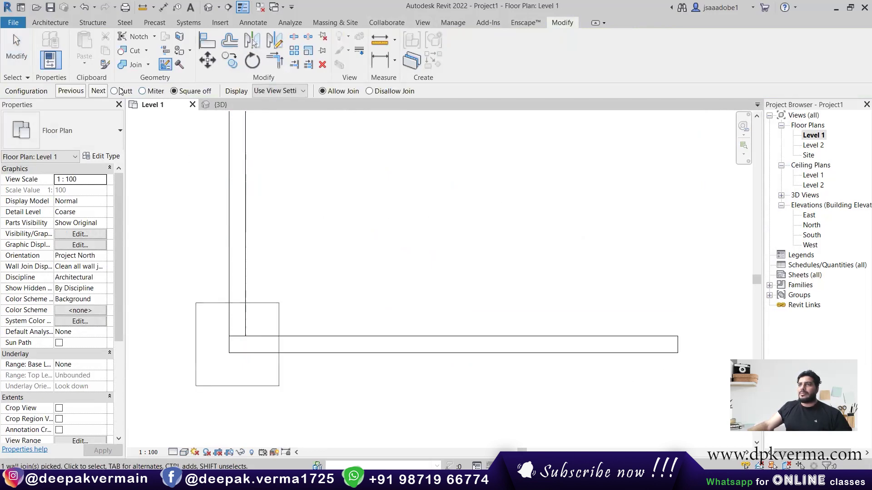
pyautogui.click(121, 91)
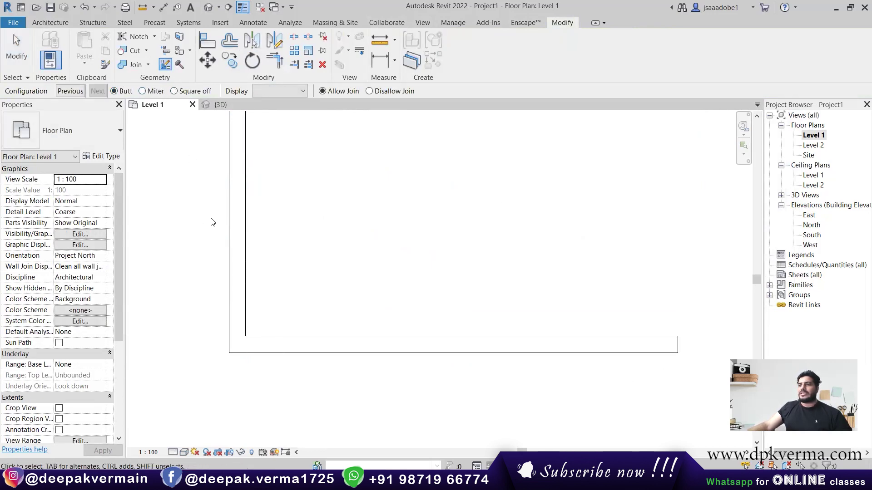
pyautogui.click(209, 7)
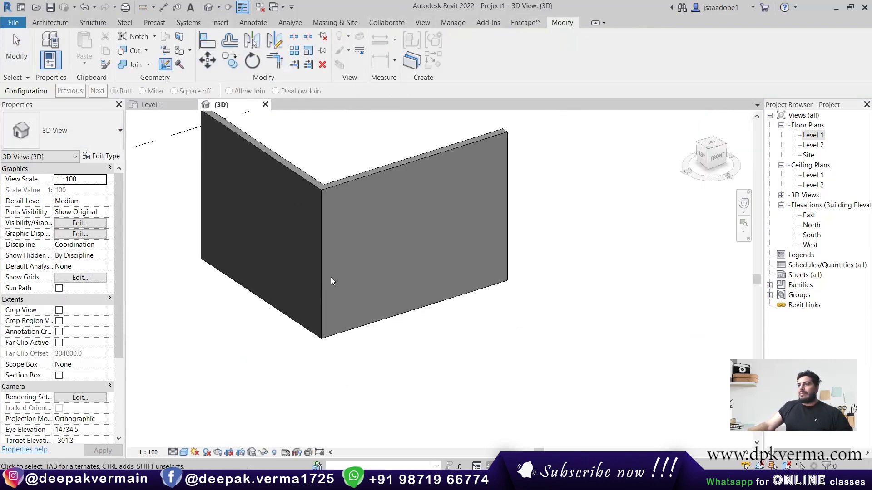
pyautogui.moveTo(330, 277); pyautogui.dragTo(350, 292, button='middle')
pyautogui.press('Escape')
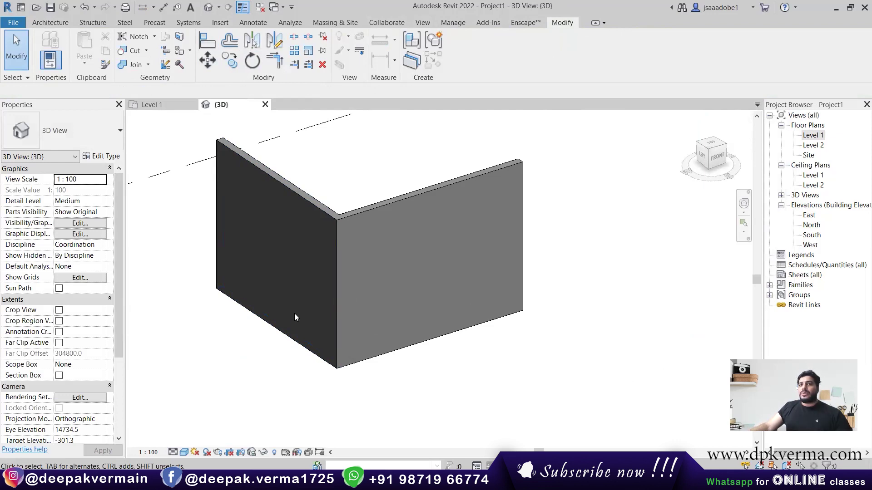
# Edit the left wall's profile and pick lines offset 900 from the bottom and top edges.
pyautogui.doubleClick(316, 248)
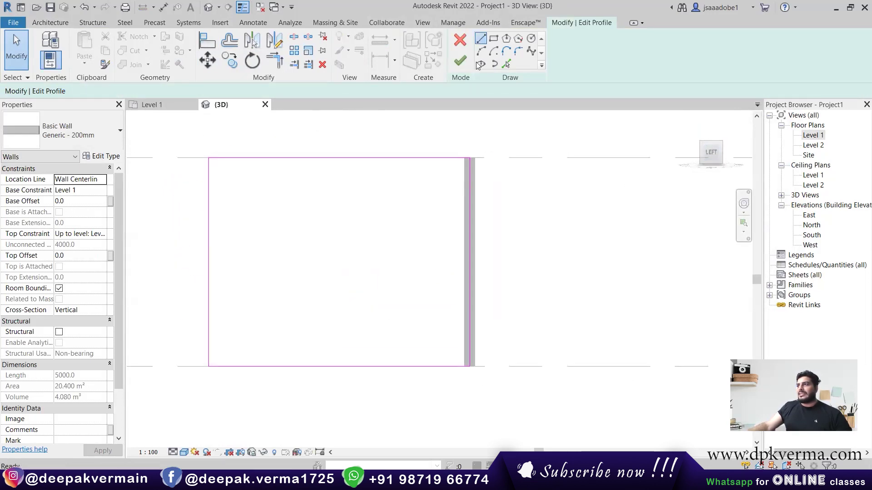
pyautogui.click(481, 38)
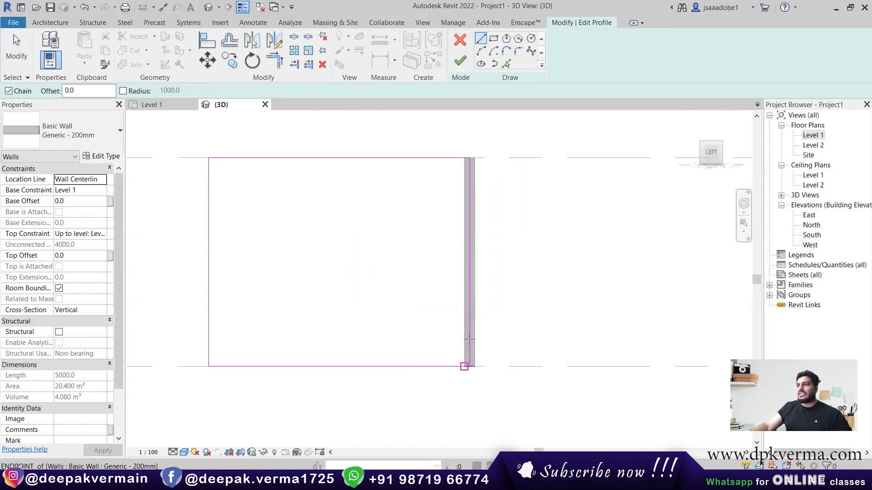
pyautogui.scroll(1, 470, 314)
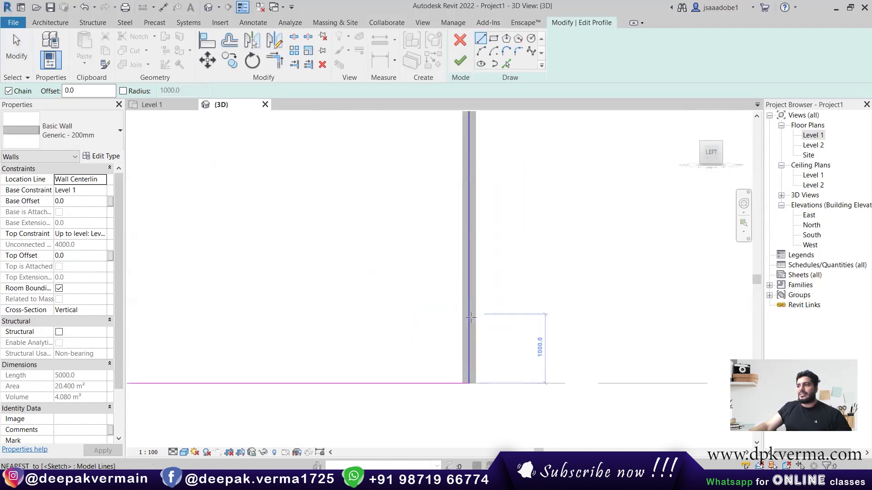
pyautogui.click(507, 65)
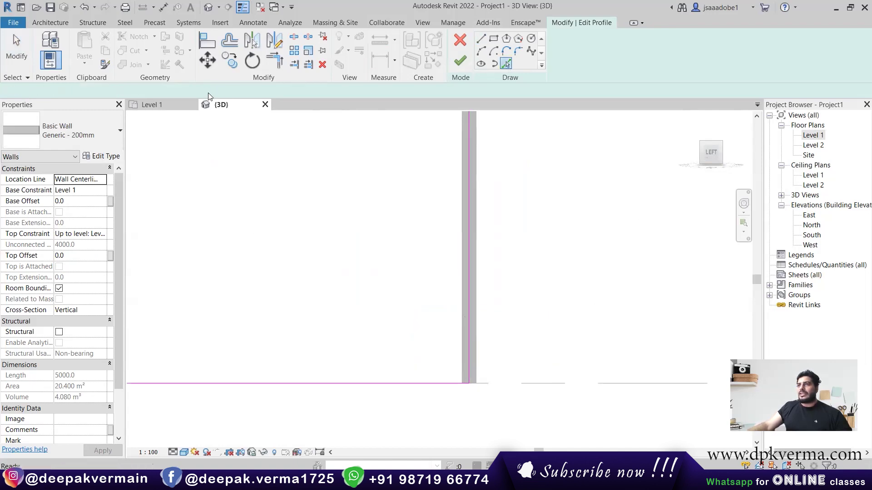
pyautogui.write('900')
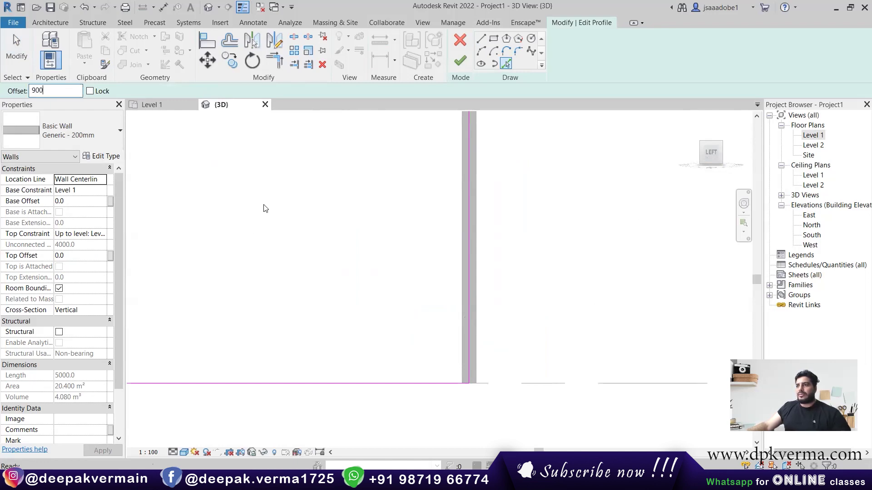
pyautogui.click(391, 383)
pyautogui.scroll(-2, 405, 318)
pyautogui.moveTo(406, 318); pyautogui.dragTo(407, 346, button='middle')
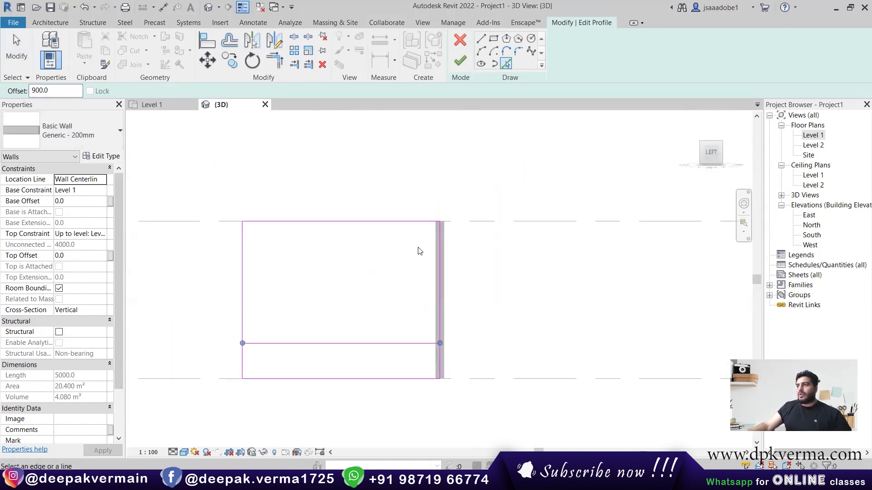
pyautogui.click(417, 225)
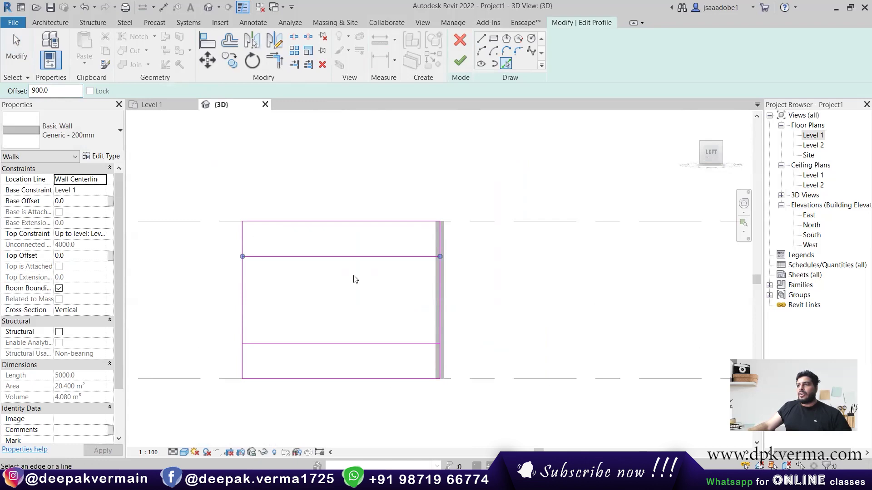
# Start a vertical sketch line between the offset lines, then cancel it.
pyautogui.click(481, 38)
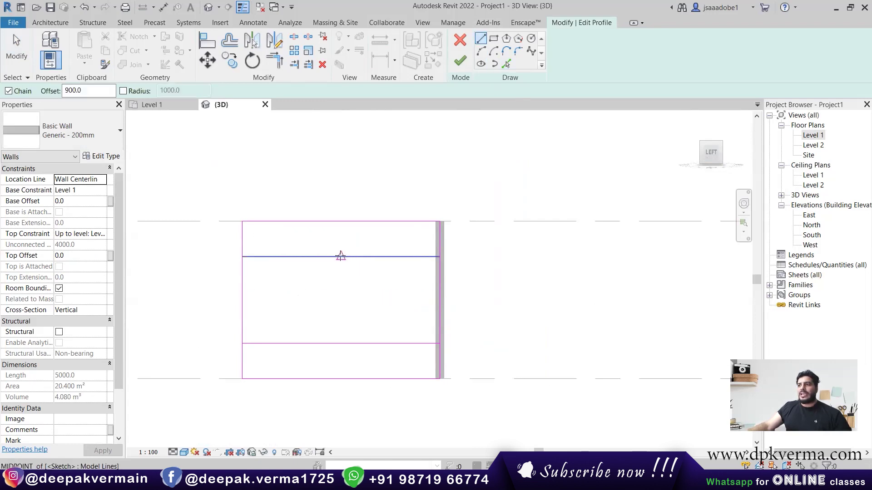
pyautogui.click(353, 256)
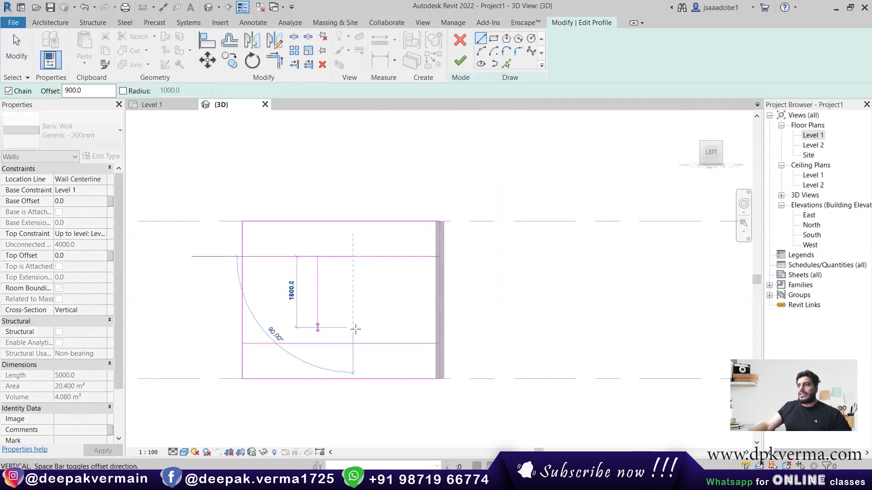
pyautogui.click(352, 343)
pyautogui.press('Escape')
pyautogui.press('Escape')
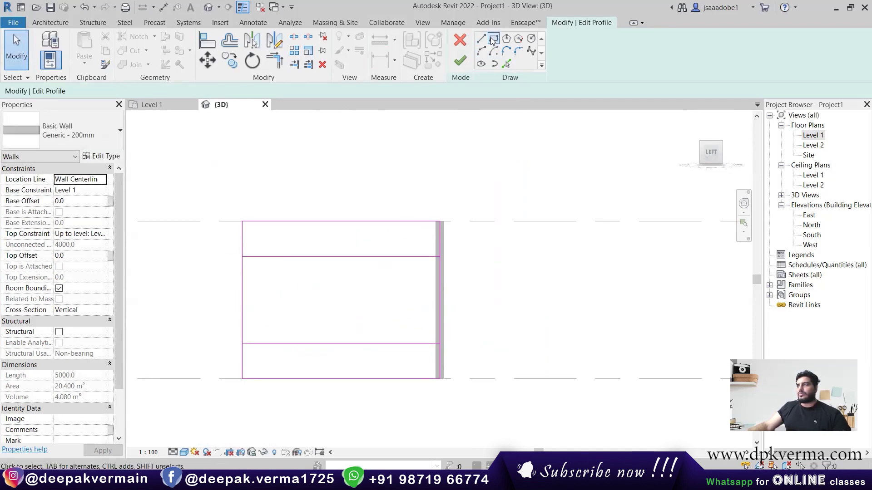
pyautogui.click(481, 38)
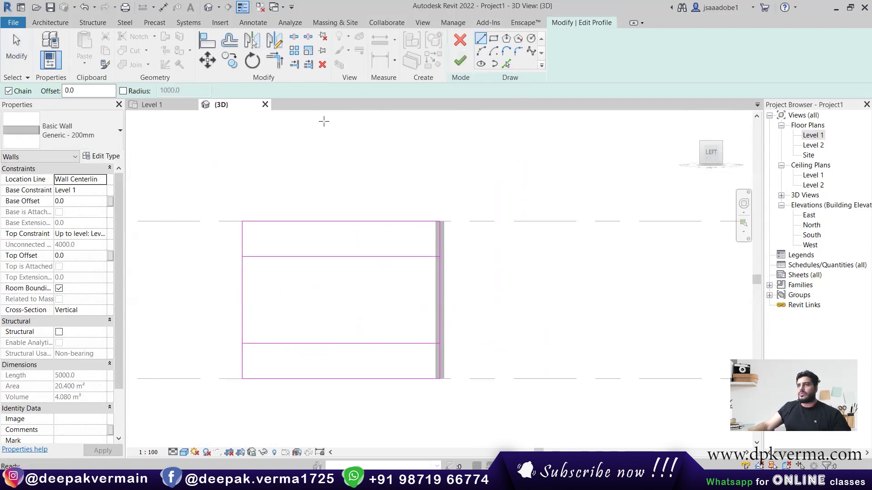
# Draw a vertical sketch line between the offset lines, 2100 from the wall's end.
pyautogui.click(354, 256)
pyautogui.click(353, 344)
pyautogui.press('Escape')
pyautogui.press('Escape')
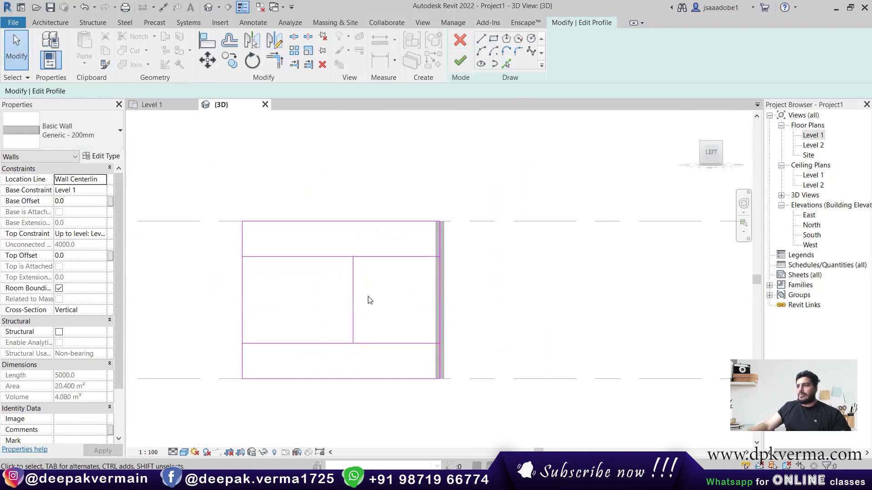
pyautogui.click(353, 295)
pyautogui.scroll(1, 395, 243)
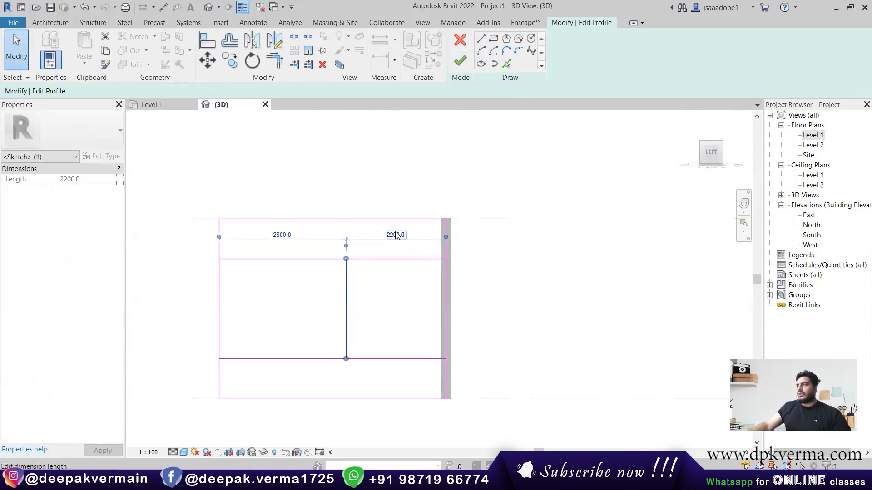
pyautogui.write('2100')
pyautogui.press('Return')
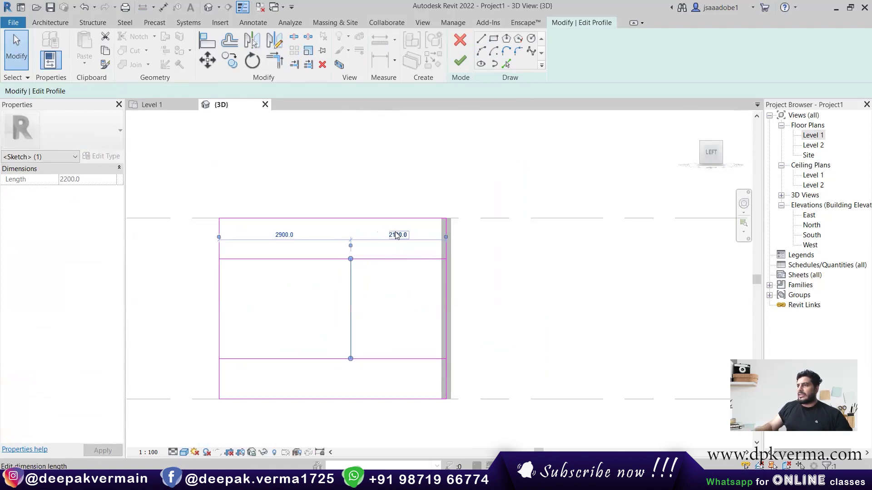
# Trim the upper and lower offset lines to the vertical line with TR.
pyautogui.press('Escape')
pyautogui.press('t')
pyautogui.press('r')
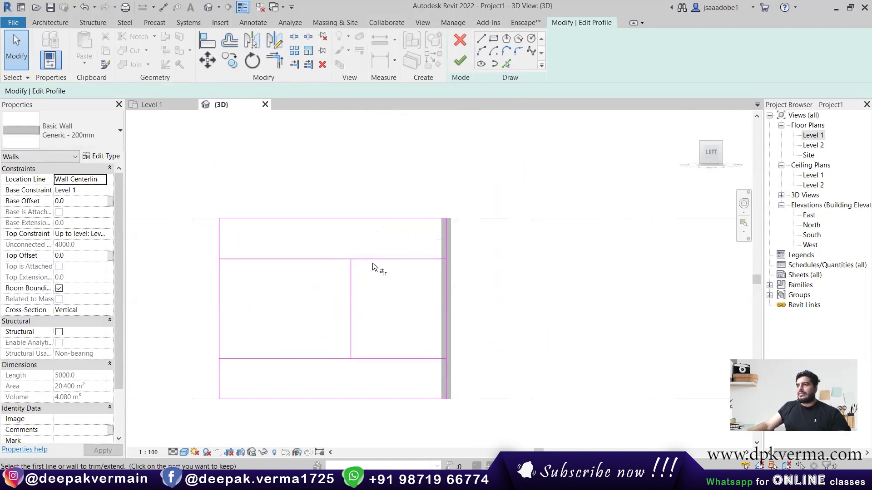
pyautogui.click(371, 260)
pyautogui.click(352, 286)
pyautogui.click(352, 322)
pyautogui.click(377, 359)
pyautogui.scroll(1, 434, 314)
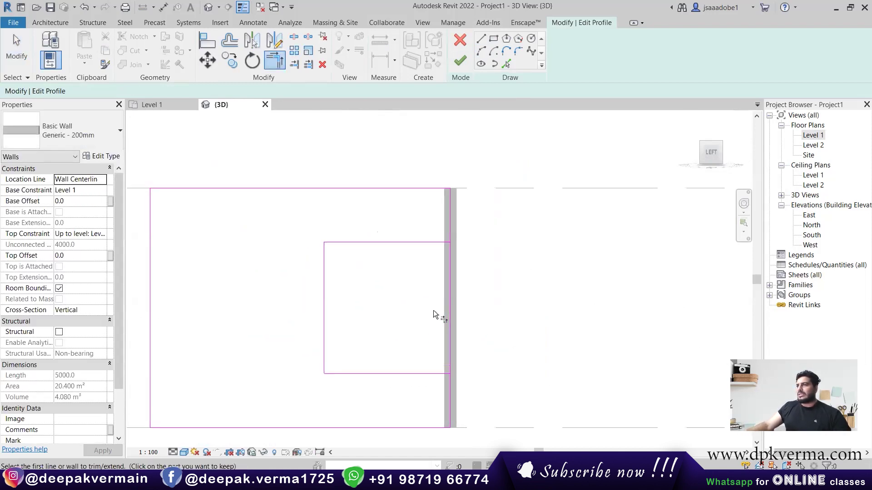
# Split the end edge at the opening and trim the lower offset line to it.
pyautogui.click(296, 36)
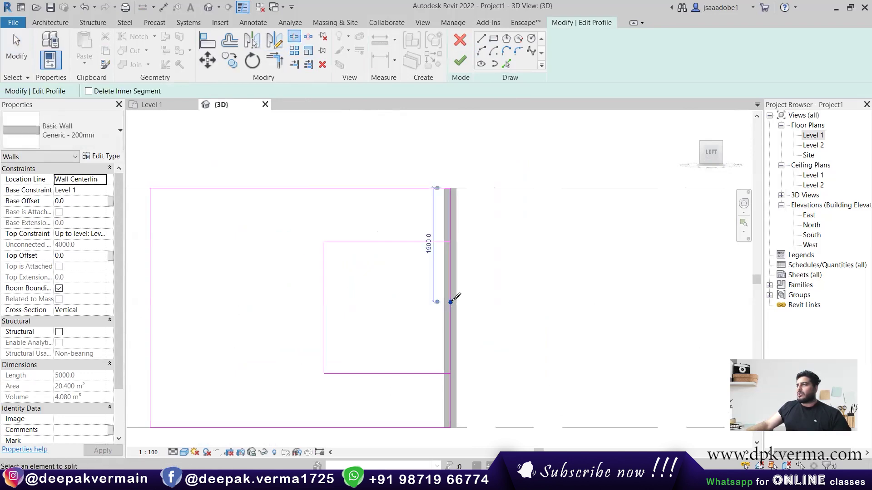
pyautogui.click(449, 243)
pyautogui.press('t')
pyautogui.press('r')
pyautogui.click(443, 375)
pyautogui.click(450, 388)
pyautogui.scroll(-2, 456, 367)
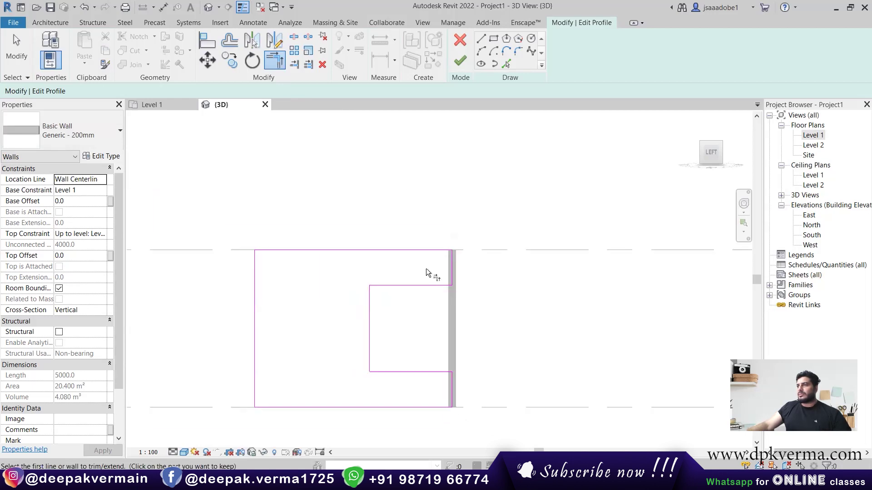
# Finish the profile edit and orbit to see the wall's new opening.
pyautogui.click(460, 61)
pyautogui.click(486, 145)
pyautogui.keyDown('shift'); pyautogui.moveTo(487, 146); pyautogui.dragTo(390, 364, button='middle'); pyautogui.keyUp('shift')
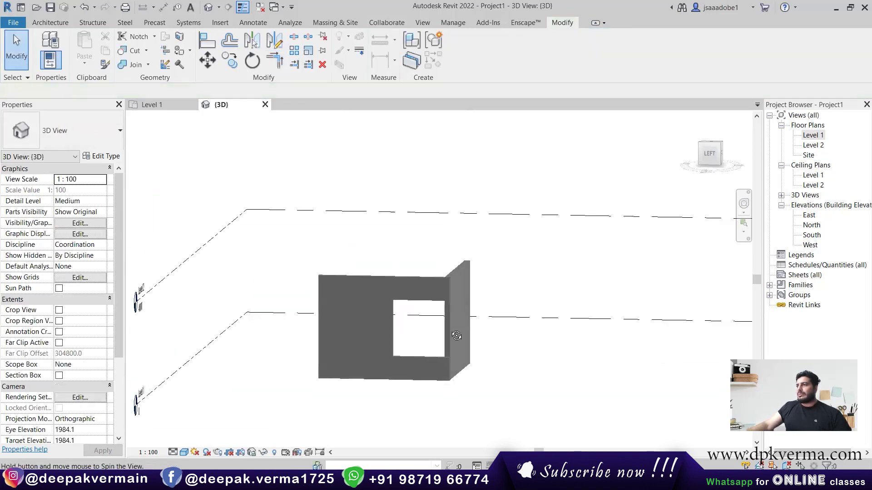
pyautogui.scroll(3, 390, 363)
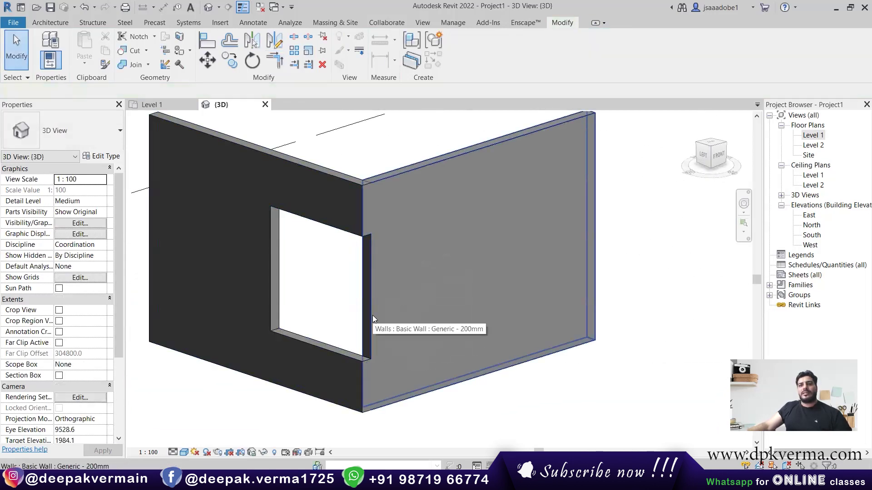
# Edit the second wall's profile, viewed from the Front in Hidden Line style.
pyautogui.click(419, 165)
pyautogui.click(467, 50)
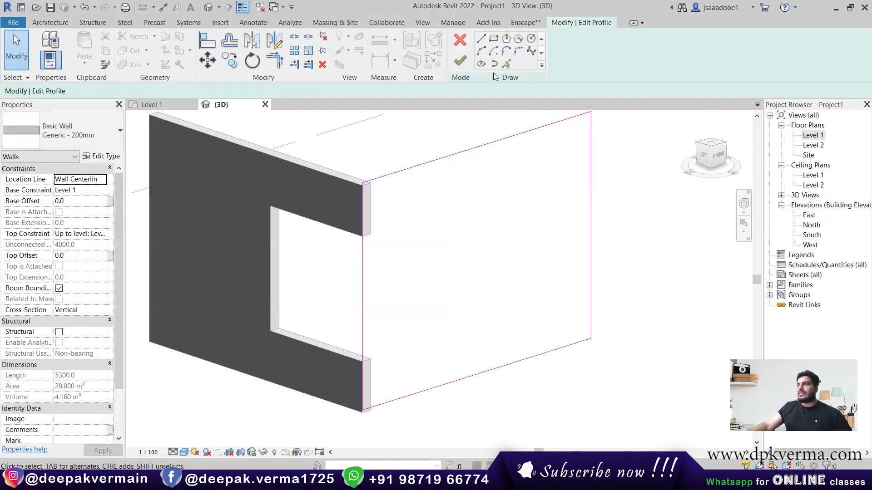
pyautogui.click(722, 154)
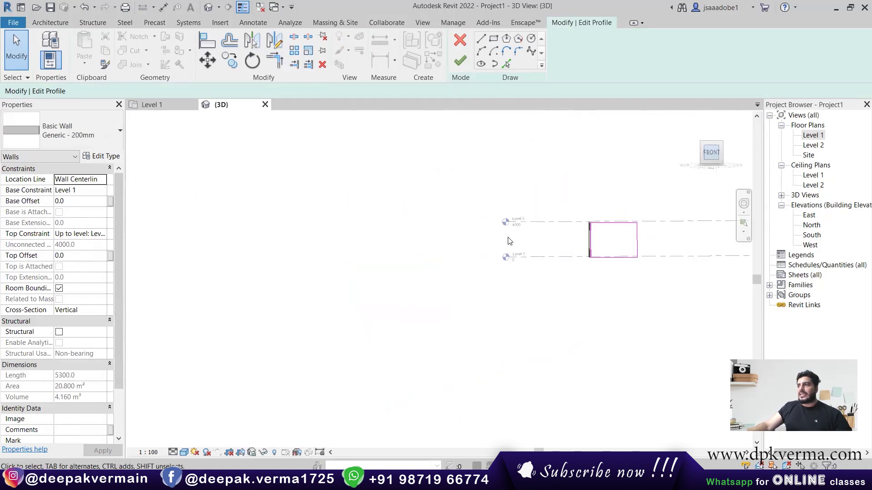
pyautogui.scroll(3, 387, 284)
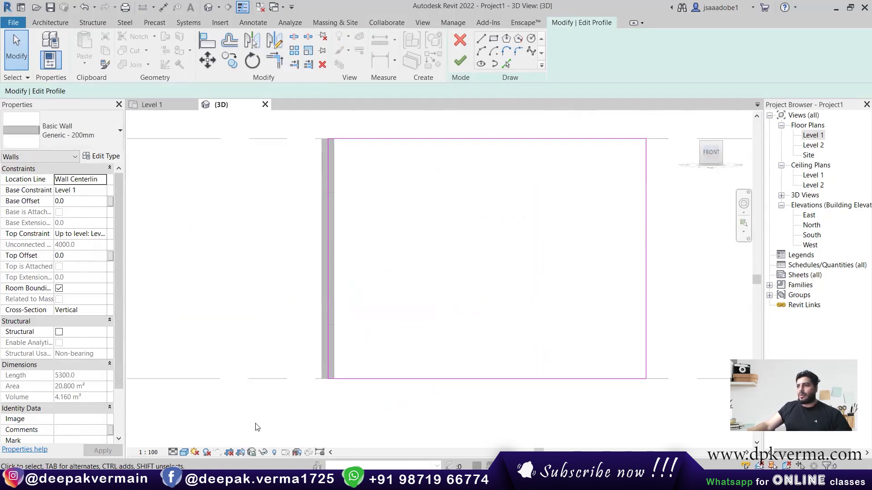
pyautogui.scroll(2, 349, 282)
pyautogui.click(184, 452)
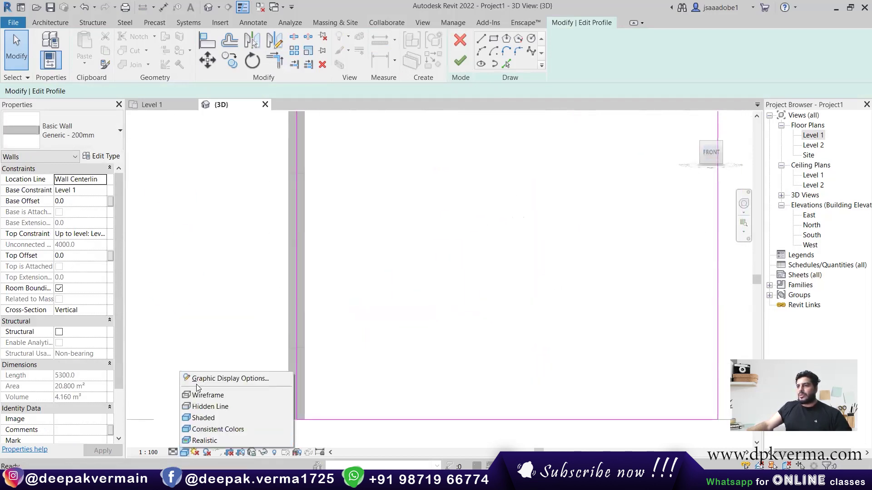
pyautogui.click(217, 407)
pyautogui.scroll(-2, 337, 298)
pyautogui.scroll(-1, 298, 263)
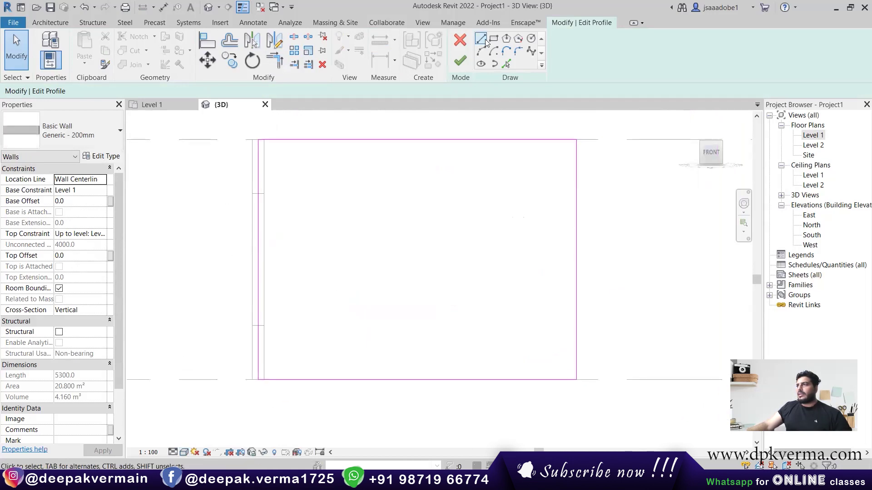
# Sketch two 1500-long horizontal lines and a vertical line joining them.
pyautogui.click(484, 39)
pyautogui.click(264, 193)
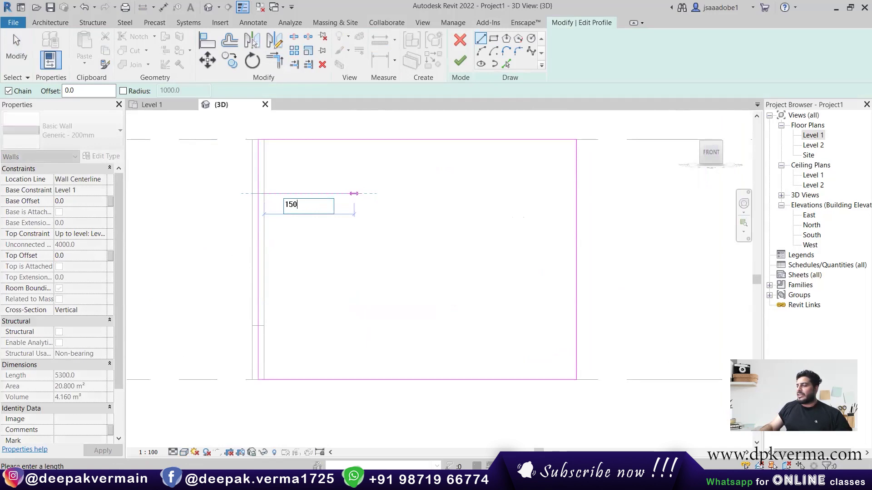
pyautogui.write('0')
pyautogui.press('Return')
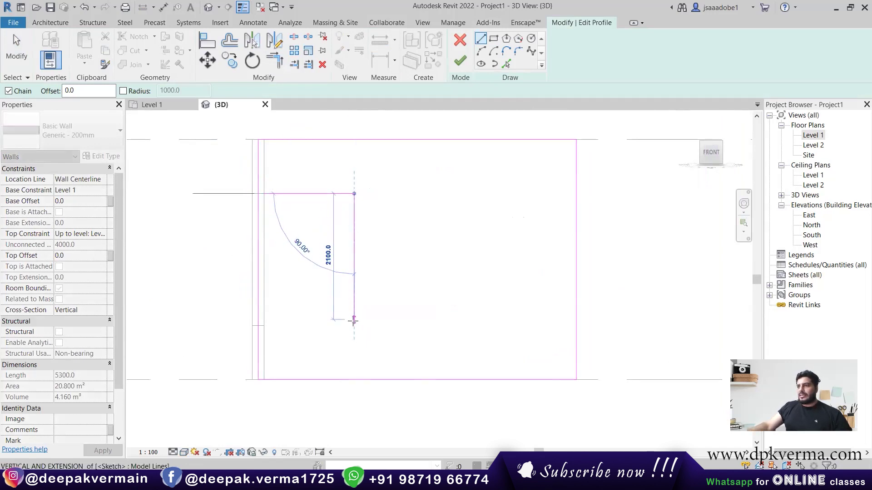
pyautogui.press('Escape')
pyautogui.click(264, 326)
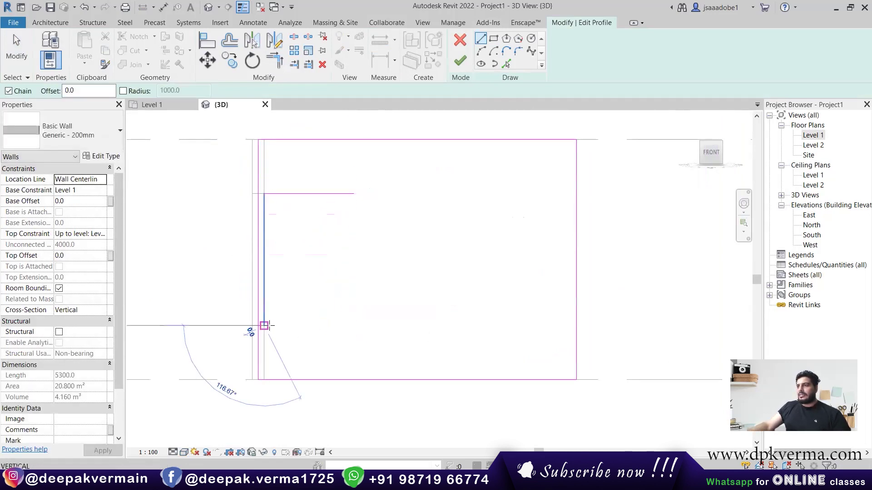
pyautogui.write('1500')
pyautogui.press('Return')
pyautogui.click(354, 193)
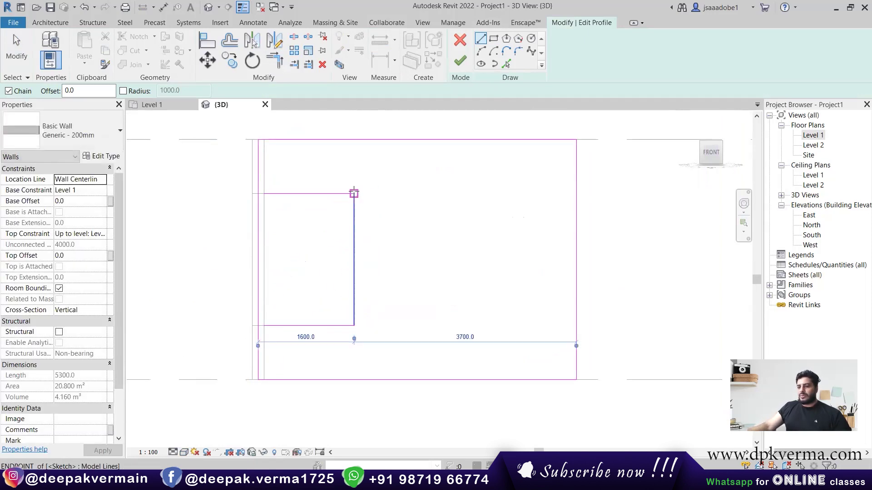
# Trim and split the sketch to remove the edge segment inside the opening.
pyautogui.press('Escape')
pyautogui.press('Escape')
pyautogui.click(252, 61)
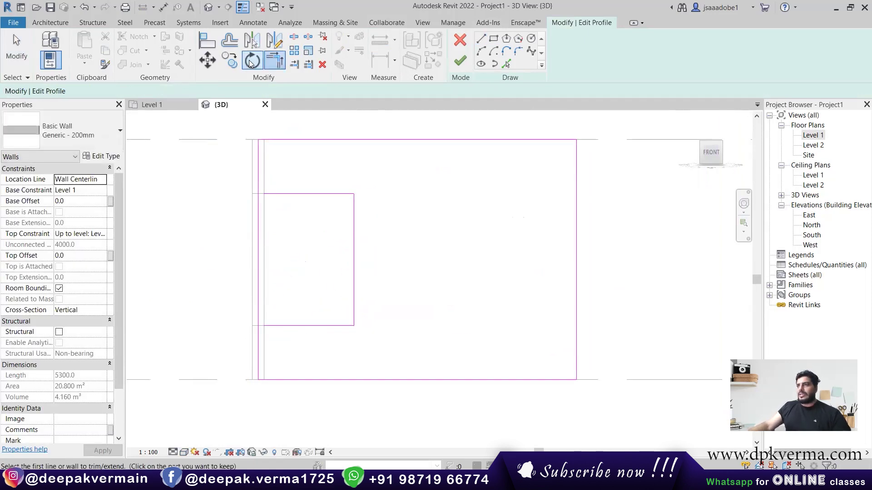
pyautogui.click(294, 38)
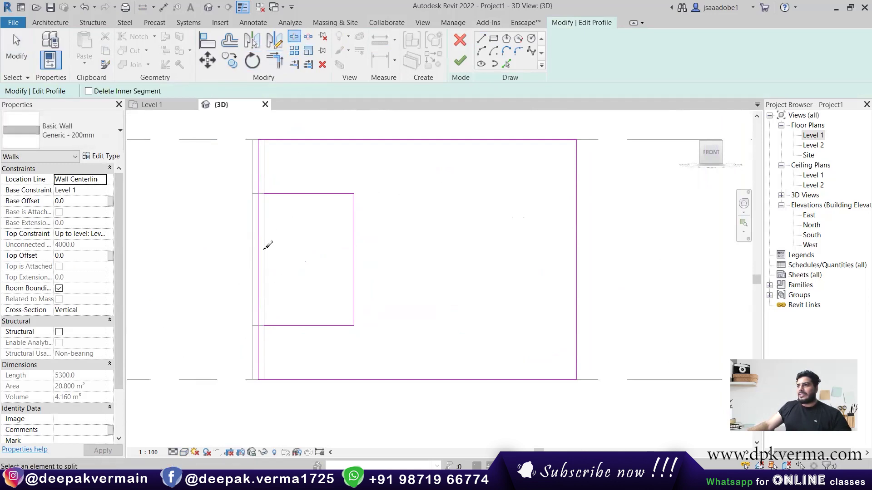
pyautogui.click(274, 60)
pyautogui.click(266, 182)
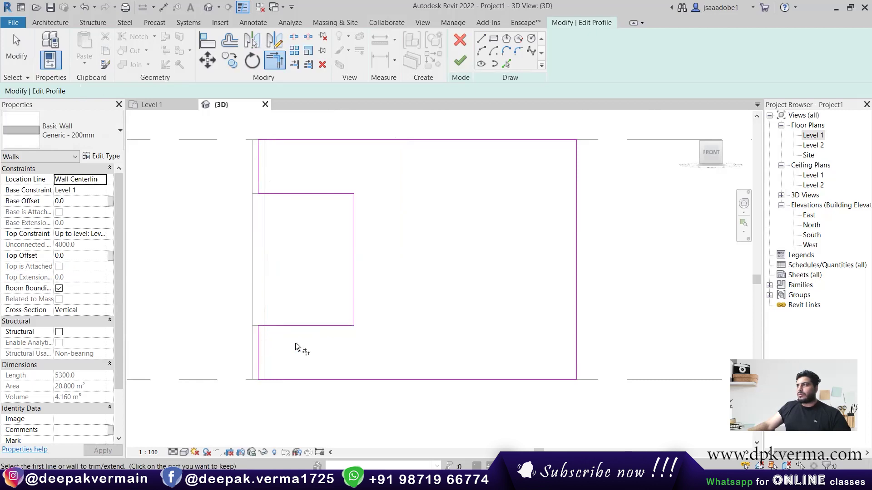
# Finish the second wall's profile and orbit to an isometric view of both walls.
pyautogui.click(460, 60)
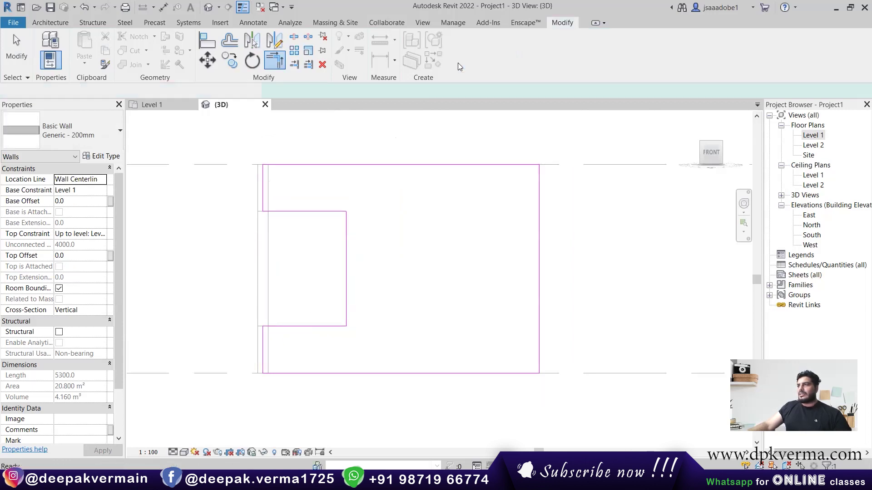
pyautogui.keyDown('shift'); pyautogui.moveTo(354, 271); pyautogui.dragTo(440, 360, button='middle'); pyautogui.keyUp('shift')
pyautogui.click(371, 375)
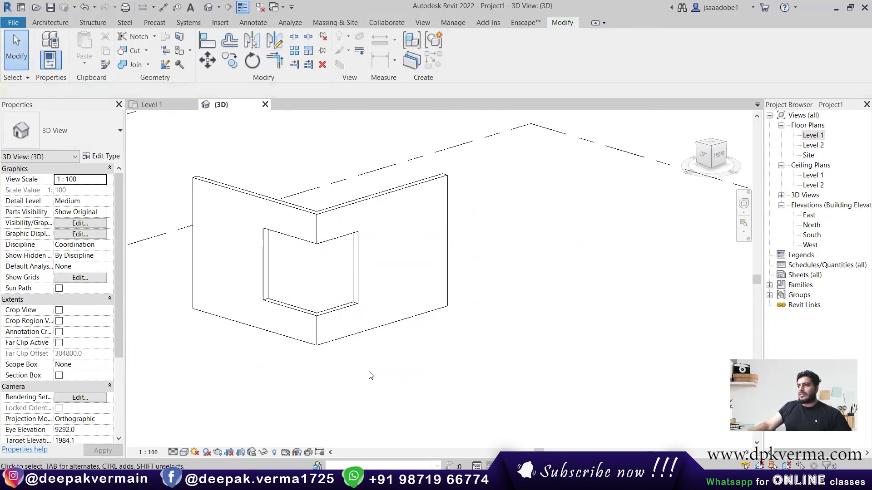
pyautogui.click(183, 453)
pyautogui.click(234, 421)
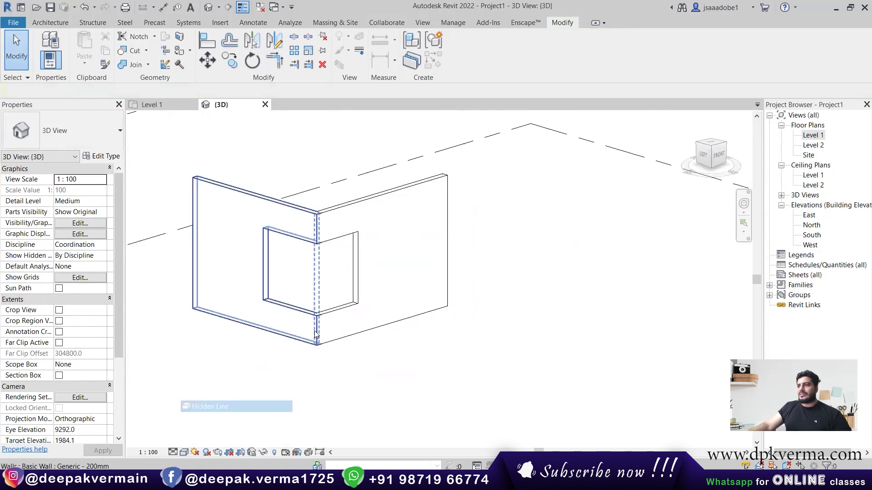
# Switch the visual style to Shaded and zoom and orbit around the corner opening.
pyautogui.click(184, 453)
pyautogui.click(213, 414)
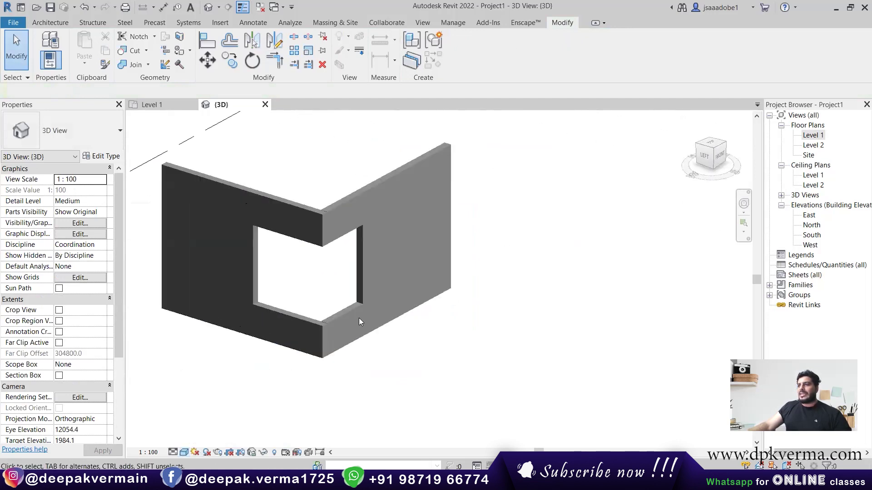
pyautogui.scroll(2, 407, 352)
pyautogui.scroll(2, 411, 313)
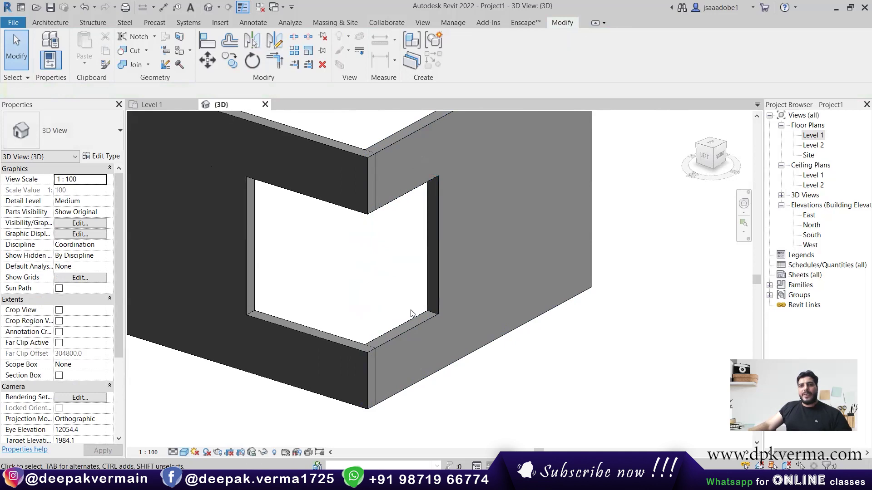
pyautogui.keyDown('shift'); pyautogui.moveTo(410, 311); pyautogui.dragTo(399, 320, button='middle'); pyautogui.keyUp('shift')
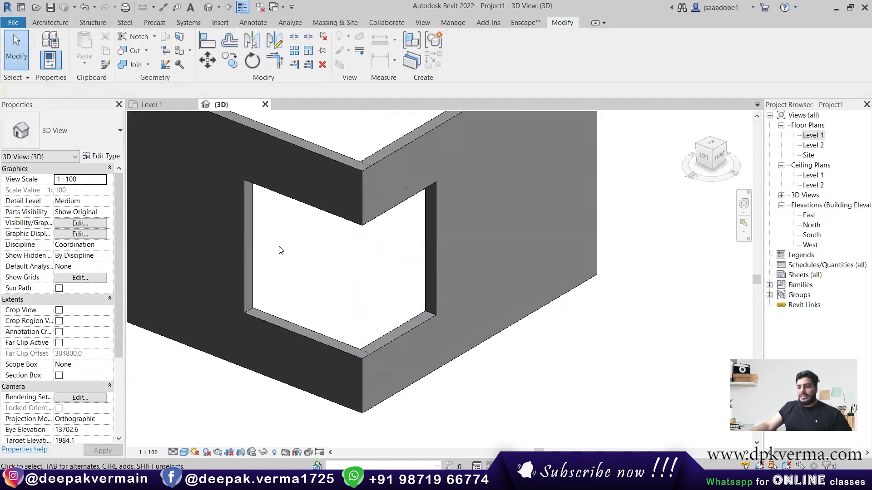
pyautogui.moveTo(280, 250); pyautogui.dragTo(331, 239, button='middle')
pyautogui.scroll(-1, 331, 238)
pyautogui.click(51, 24)
# In the Level 1 floor plan, start a wall using the Curtain Wall type.
pyautogui.click(50, 65)
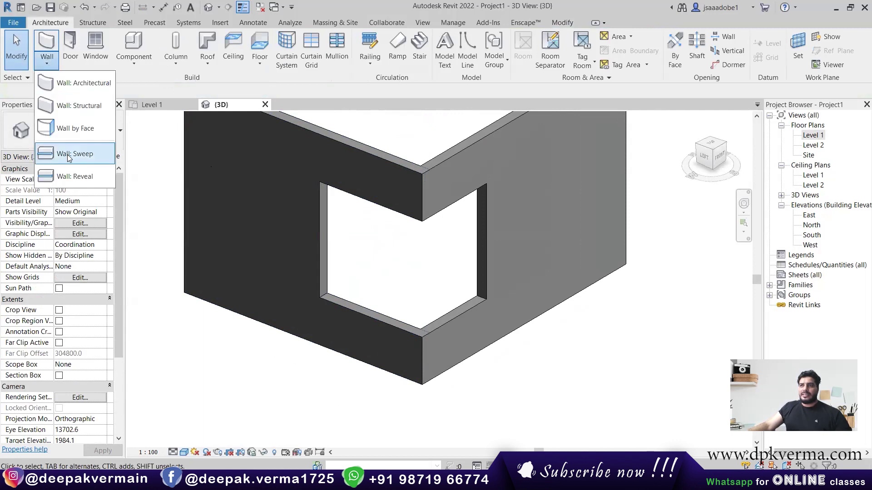
pyautogui.click(68, 80)
pyautogui.click(68, 132)
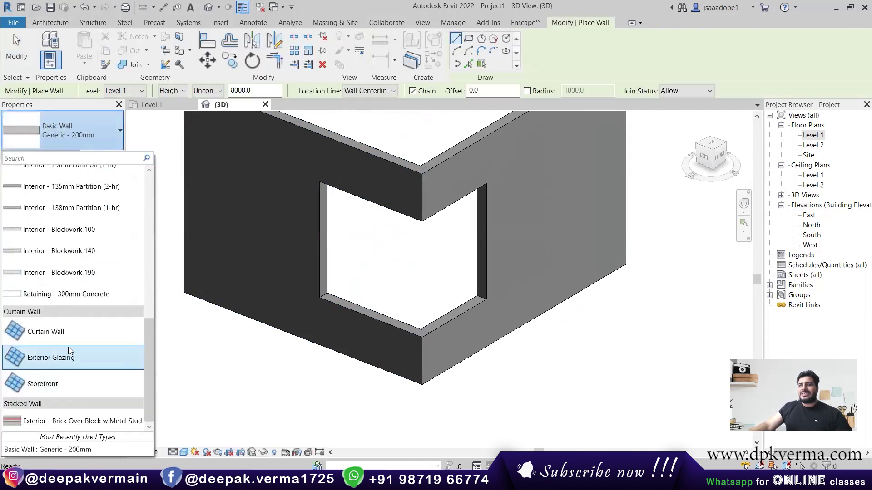
pyautogui.doubleClick(813, 136)
pyautogui.click(47, 64)
pyautogui.click(65, 131)
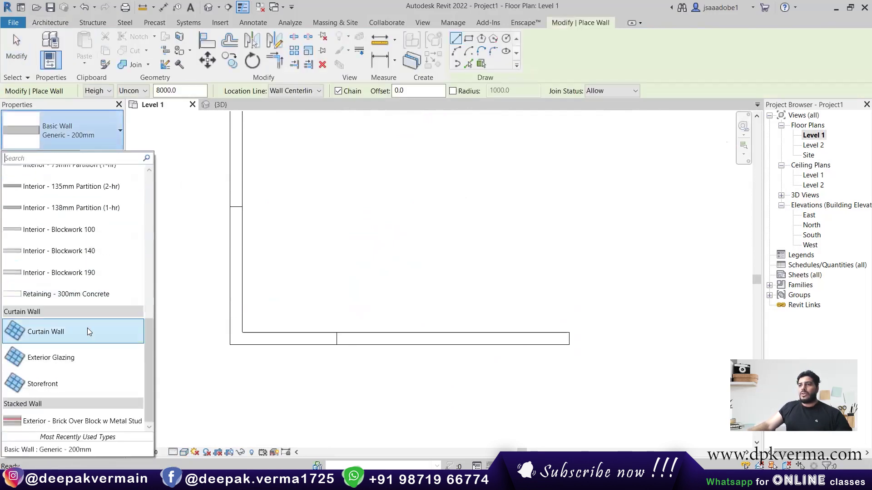
pyautogui.click(63, 341)
# Draw curtain wall segments along the left and bottom walls, then return to 3D.
pyautogui.scroll(1, 250, 306)
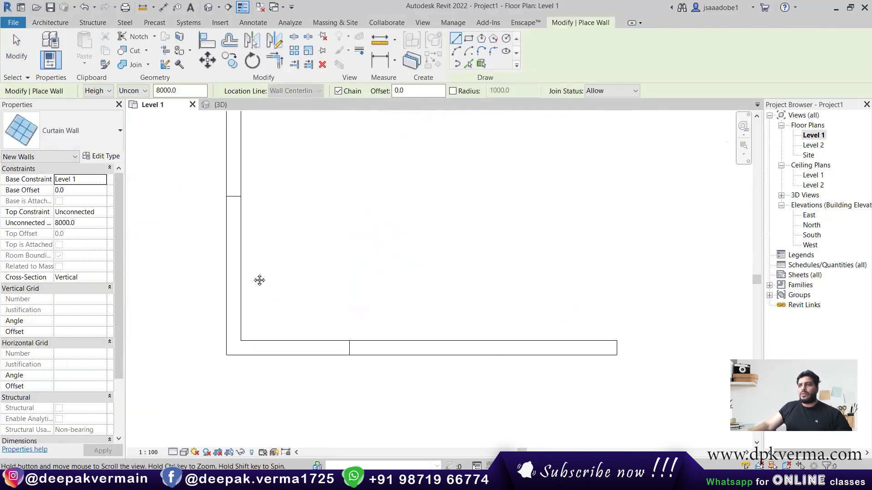
pyautogui.click(235, 193)
pyautogui.scroll(2, 233, 308)
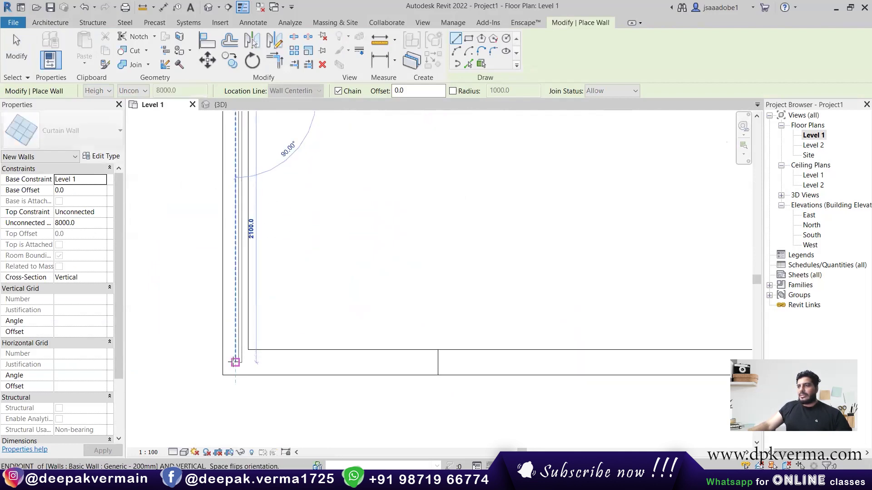
pyautogui.click(235, 362)
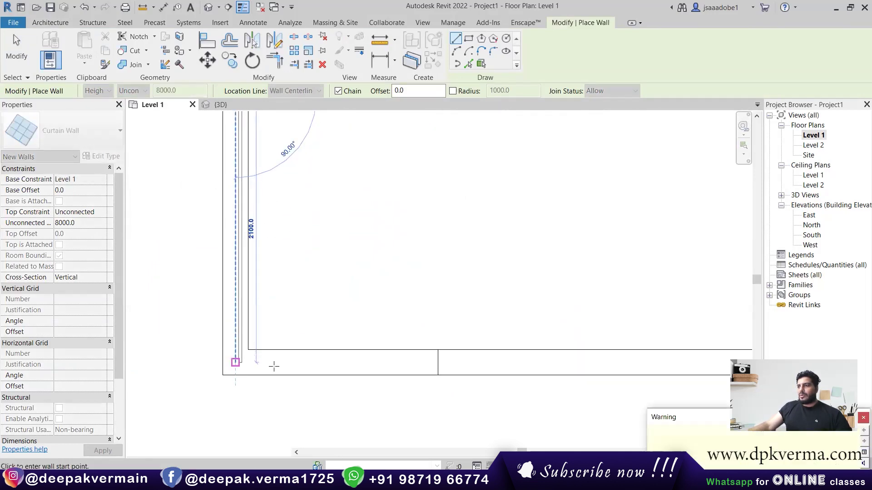
pyautogui.click(241, 362)
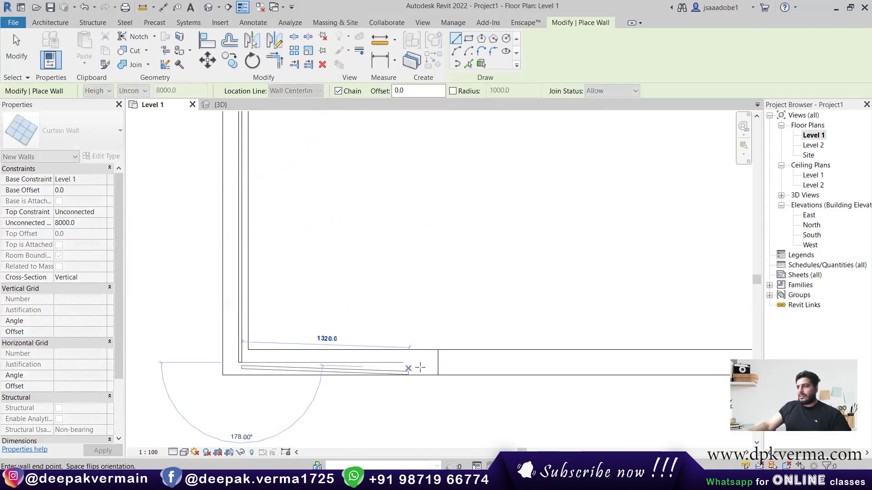
pyautogui.click(438, 362)
pyautogui.press('Escape')
pyautogui.press('Escape')
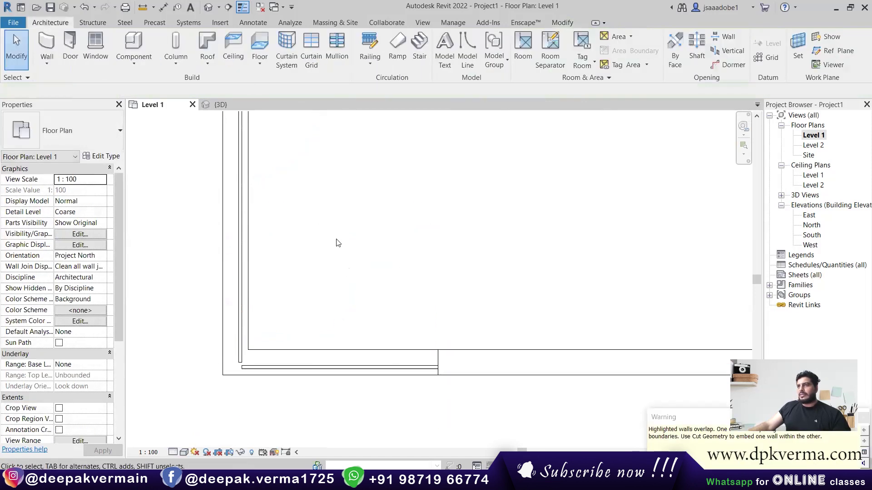
pyautogui.click(209, 6)
pyautogui.scroll(-3, 346, 264)
pyautogui.scroll(-2, 327, 245)
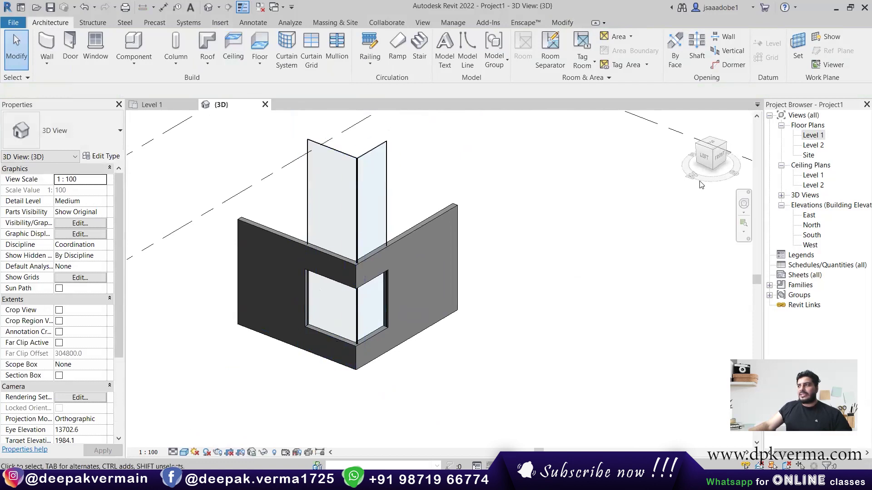
# From the left view, select the curtain wall and drag its top and bottom toward the opening.
pyautogui.click(704, 156)
pyautogui.scroll(5, 424, 294)
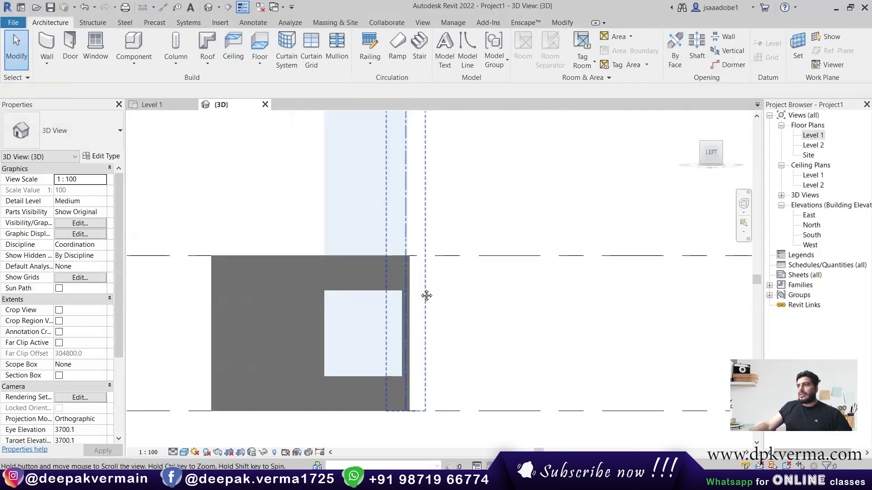
pyautogui.scroll(-2, 425, 294)
pyautogui.click(368, 168)
pyautogui.scroll(1, 368, 168)
pyautogui.click(413, 171)
pyautogui.click(365, 160)
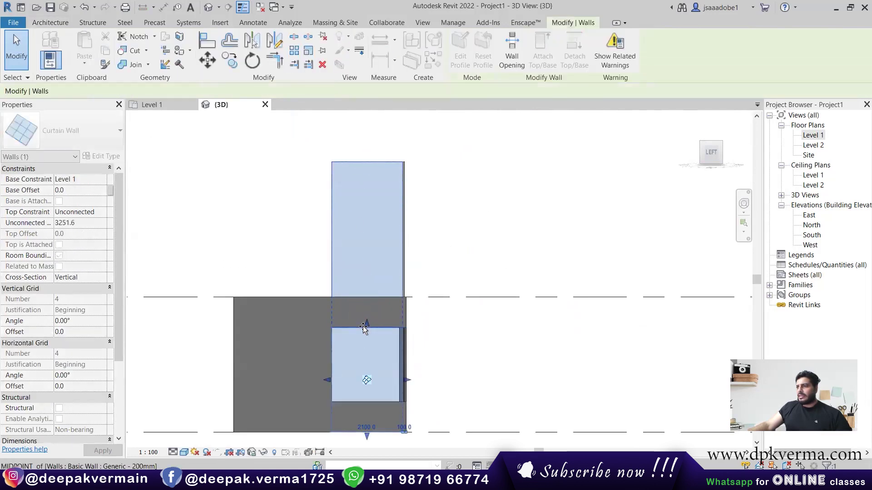
pyautogui.moveTo(366, 159); pyautogui.dragTo(363, 326)
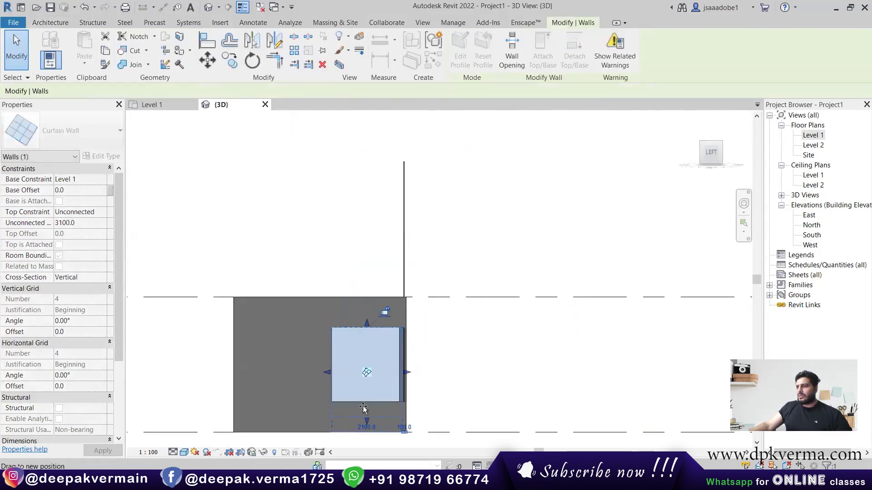
pyautogui.moveTo(367, 435); pyautogui.dragTo(367, 405)
# Apply Base Offset 900 and Unconnected Height 2200, then orbit to check the window corner.
pyautogui.keyDown('shift'); pyautogui.moveTo(433, 380); pyautogui.dragTo(408, 272, button='middle'); pyautogui.keyUp('shift')
pyautogui.hotkey('ctrl', 'z')
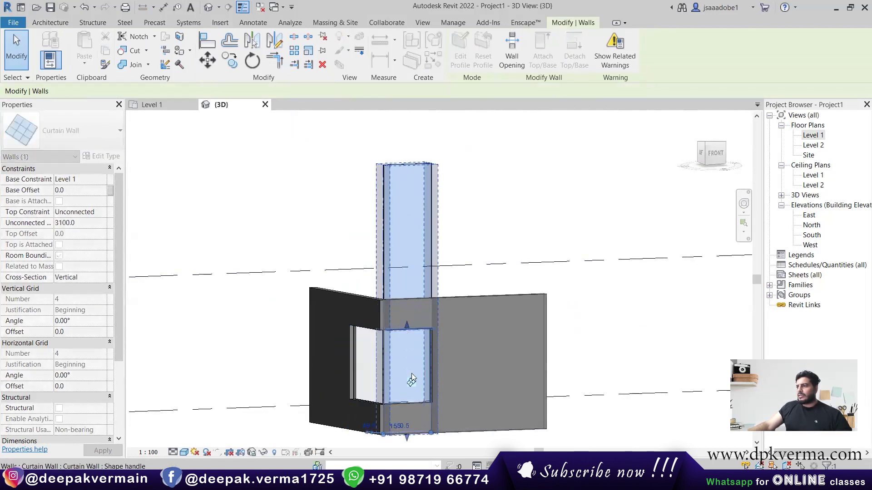
pyautogui.hotkey('ctrl', 'y')
pyautogui.click(552, 338)
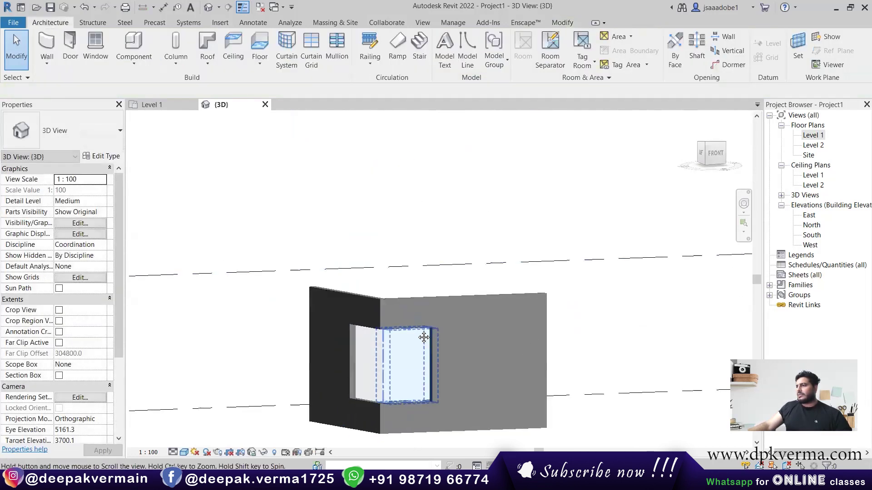
pyautogui.keyDown('shift'); pyautogui.moveTo(552, 338); pyautogui.dragTo(422, 368, button='middle'); pyautogui.keyUp('shift')
pyautogui.scroll(2, 385, 373)
pyautogui.scroll(3, 385, 373)
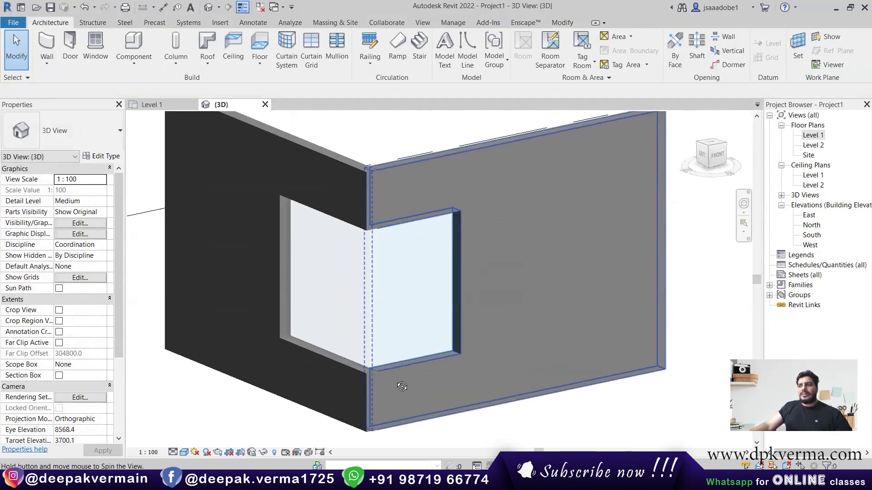
pyautogui.scroll(2, 388, 358)
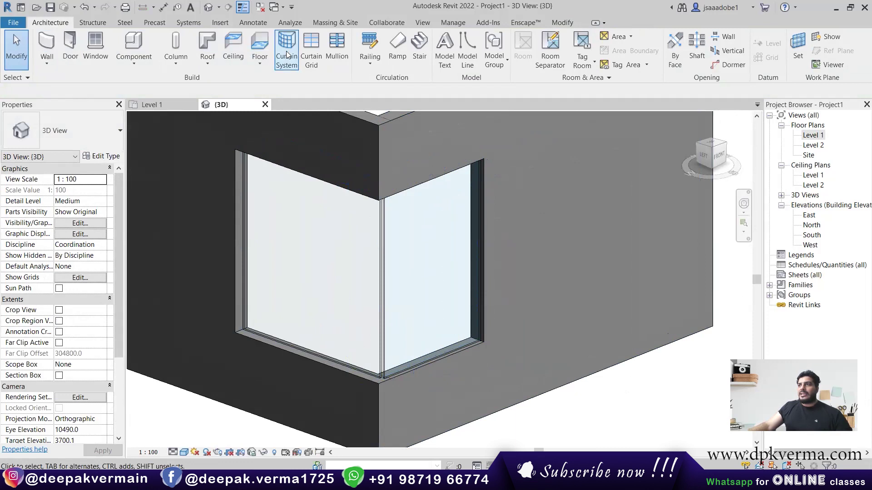
# Add curtain-wall mullions on the left panel edge, its bottom, and the right edge.
pyautogui.click(329, 54)
pyautogui.click(245, 240)
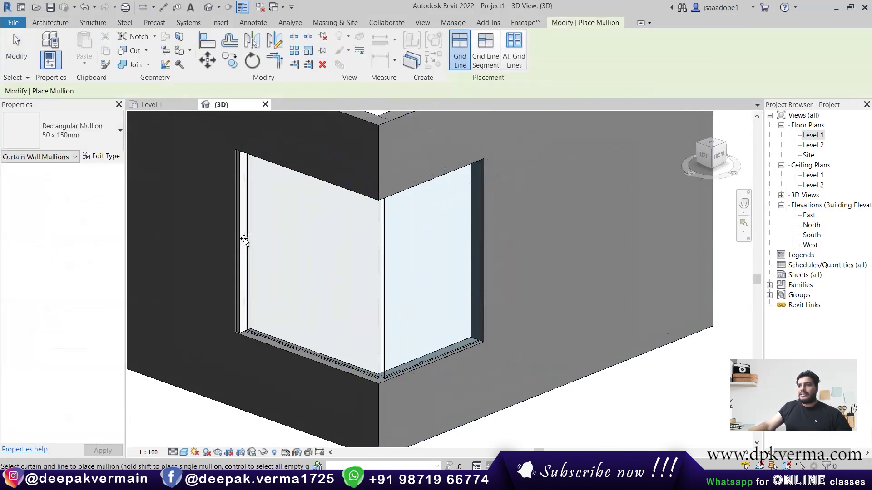
pyautogui.click(288, 347)
pyautogui.click(477, 298)
pyautogui.moveTo(477, 297)
pyautogui.keyDown('shift'); pyautogui.mouseDown(button='middle')
pyautogui.moveTo(349, 153)
pyautogui.moveTo(385, 311)
pyautogui.mouseUp(button='middle'); pyautogui.keyUp('shift')
pyautogui.scroll(-5, 388, 288)
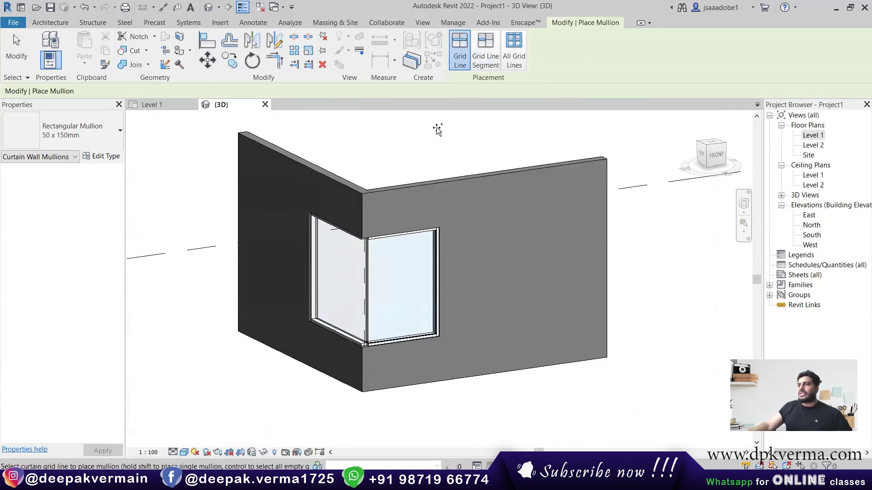
pyautogui.rightClick(437, 129)
pyautogui.click(448, 123)
# Place an L Mullion 1 corner mullion at the curtain wall's corner.
pyautogui.scroll(5, 380, 337)
pyautogui.scroll(3, 381, 337)
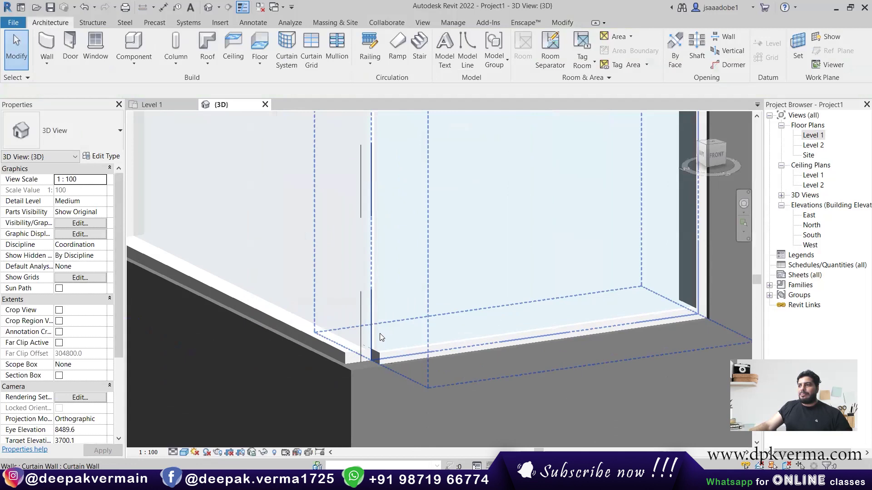
pyautogui.scroll(-3, 352, 279)
pyautogui.scroll(-3, 350, 280)
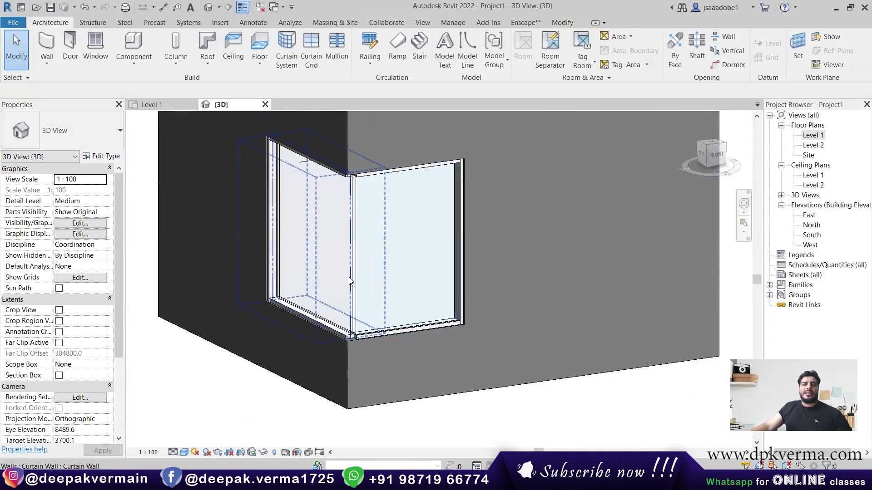
pyautogui.scroll(3, 352, 333)
pyautogui.scroll(2, 351, 326)
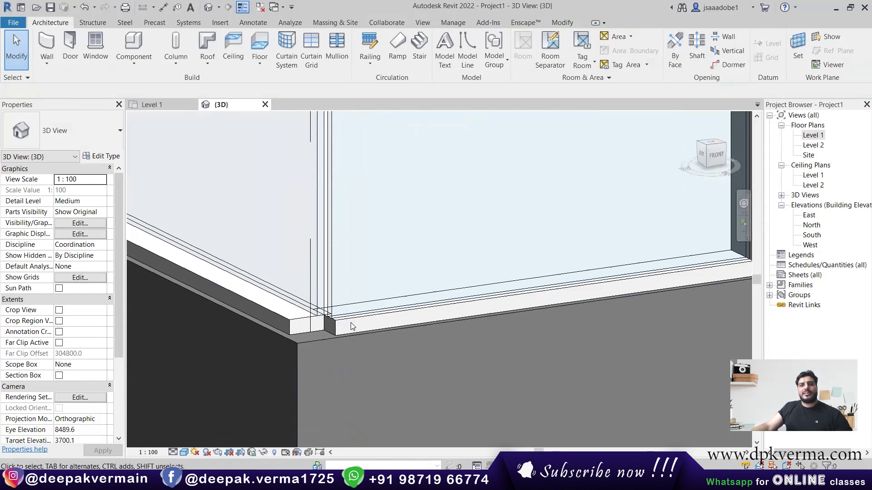
pyautogui.scroll(-3, 359, 324)
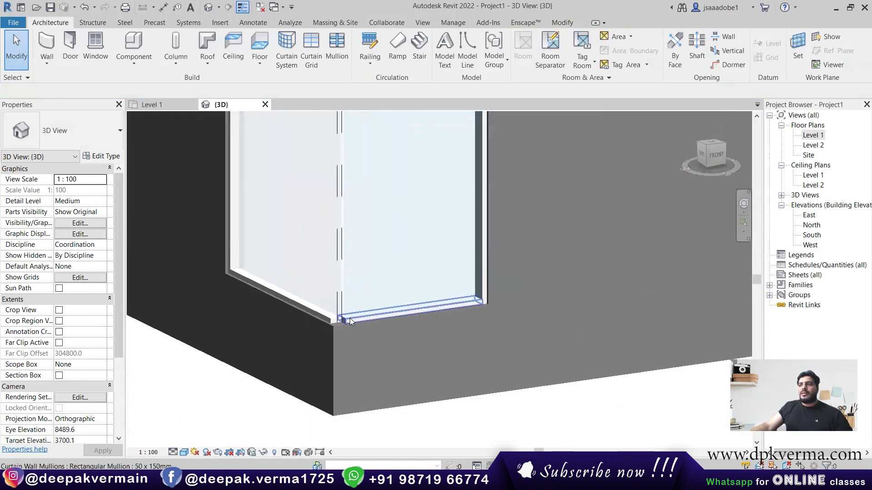
pyautogui.scroll(-2, 336, 309)
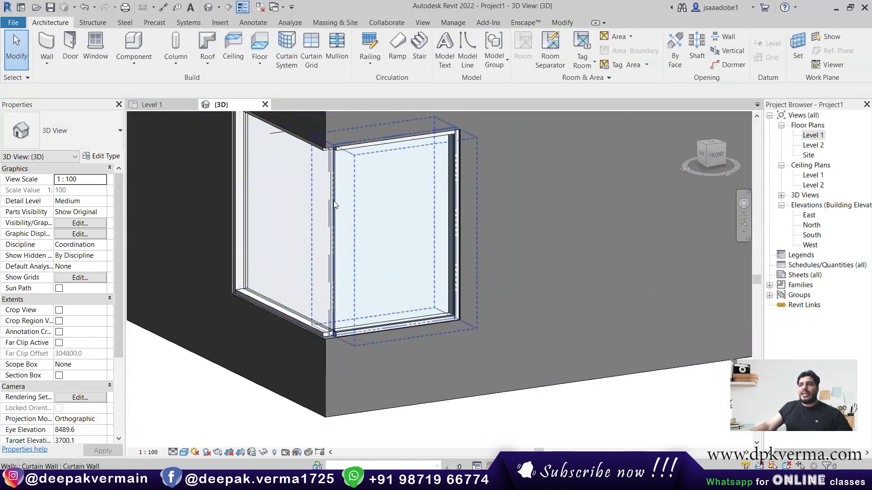
pyautogui.click(336, 50)
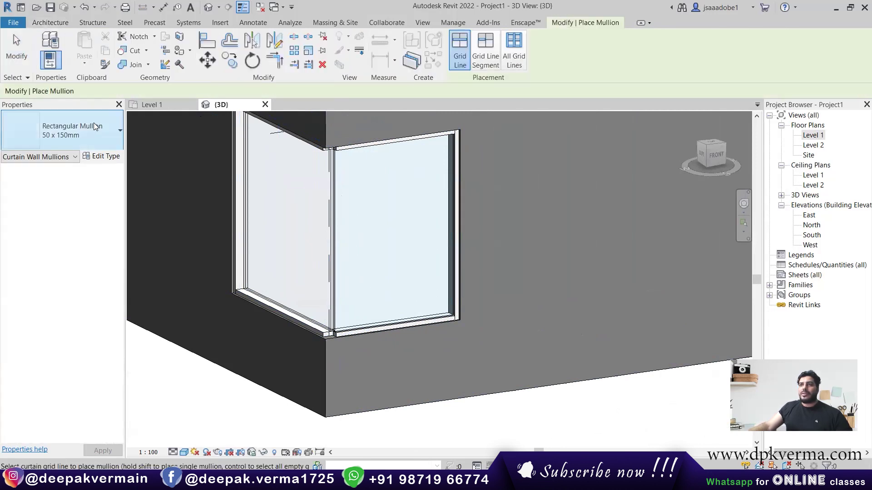
pyautogui.click(93, 127)
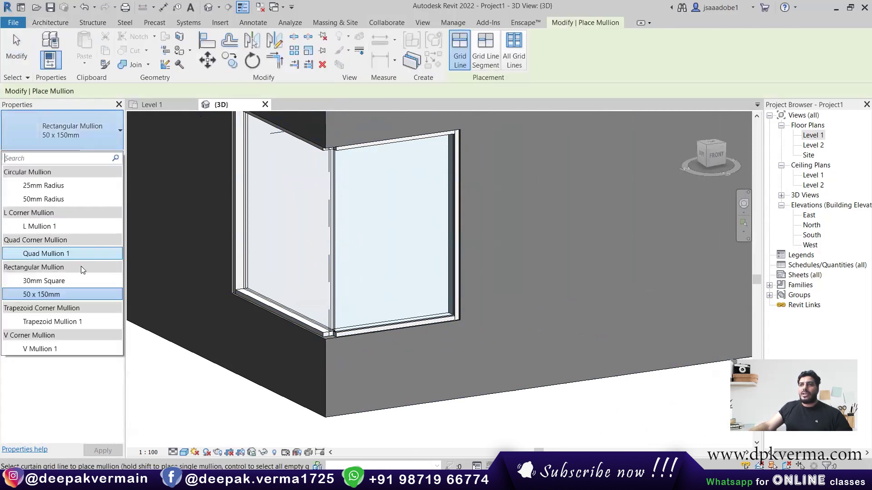
pyautogui.click(50, 227)
pyautogui.click(331, 268)
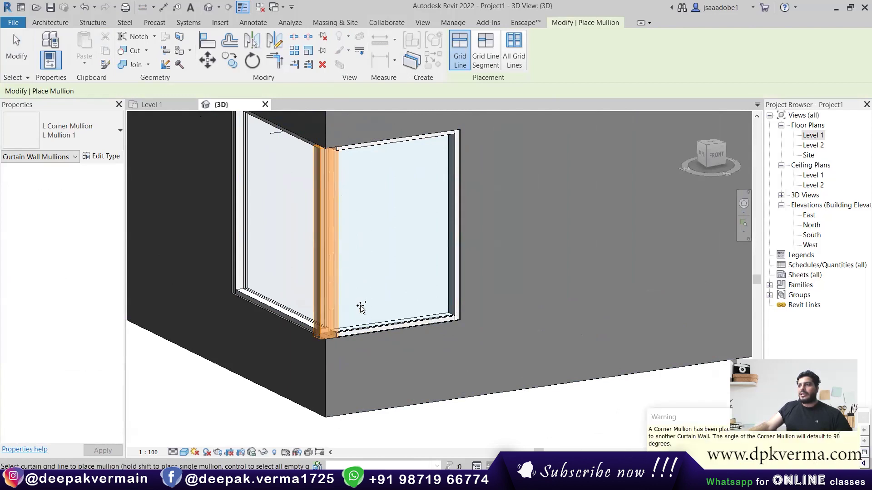
pyautogui.rightClick(149, 345)
pyautogui.click(184, 195)
# In the Level 1 plan, toggle the L corner mullion's join twice to compare, then deselect.
pyautogui.rightClick(175, 179)
pyautogui.click(195, 187)
pyautogui.click(326, 236)
pyautogui.moveTo(326, 237)
pyautogui.keyDown('shift'); pyautogui.mouseDown(button='middle')
pyautogui.moveTo(586, 259)
pyautogui.moveTo(389, 321)
pyautogui.mouseUp(button='middle'); pyautogui.keyUp('shift')
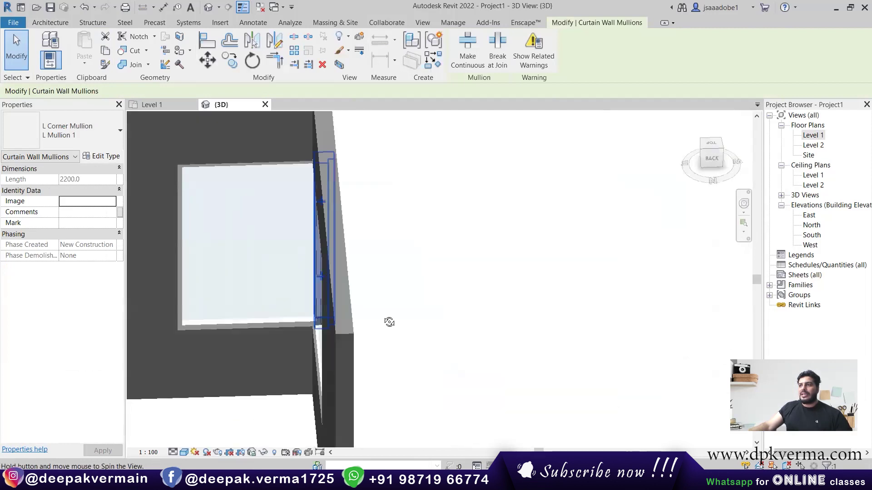
pyautogui.doubleClick(813, 135)
pyautogui.scroll(3, 244, 329)
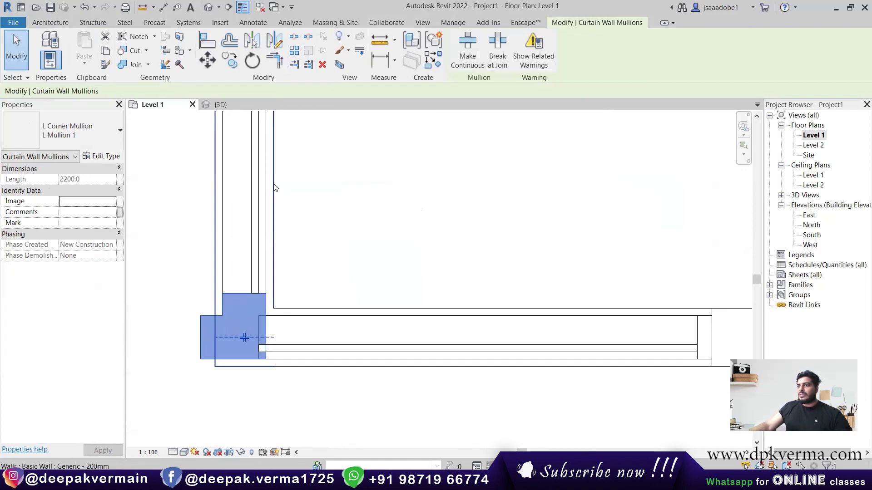
pyautogui.click(168, 319)
pyautogui.click(202, 318)
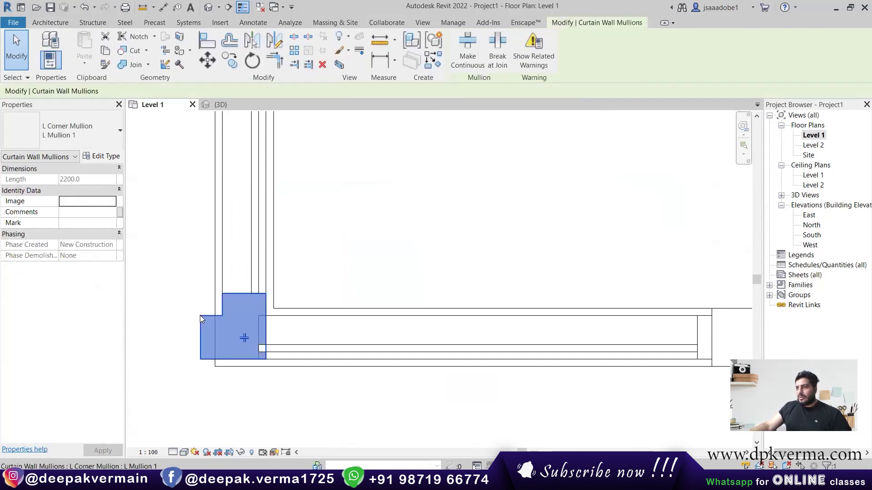
pyautogui.click(244, 340)
pyautogui.click(245, 340)
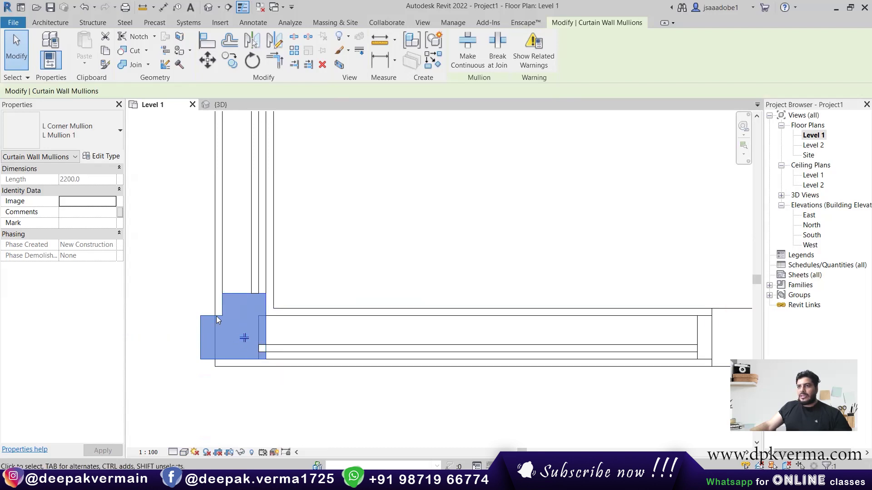
pyautogui.press('Escape')
pyautogui.scroll(-3, 196, 248)
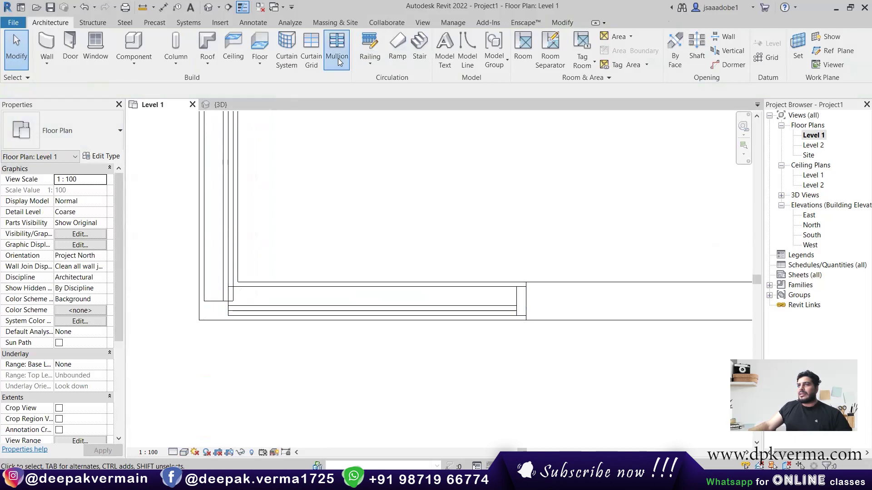
# After reviewing L Mullion 1's type settings, choose the Rectangular Mullion 30mm Square type.
pyautogui.click(338, 58)
pyautogui.click(52, 139)
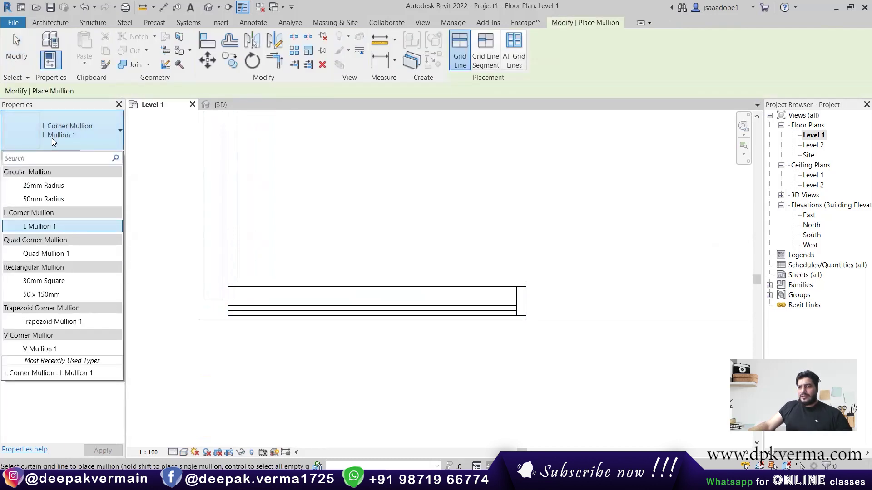
pyautogui.click(56, 131)
pyautogui.click(103, 156)
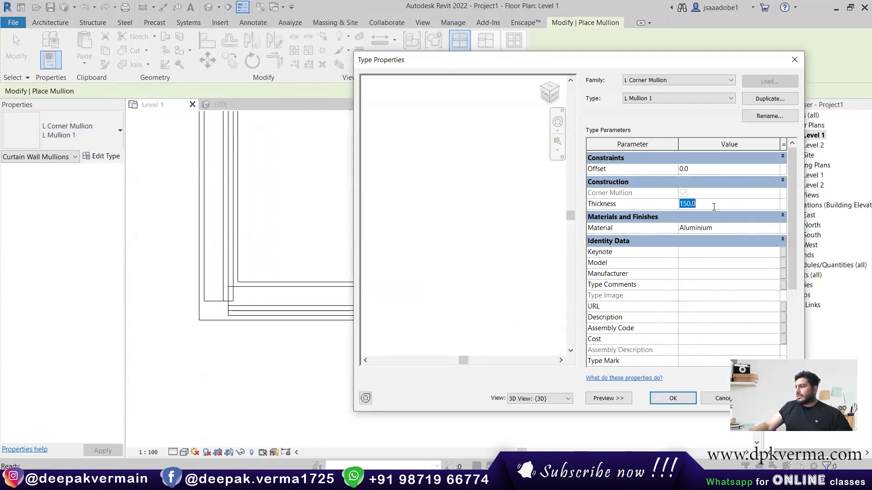
pyautogui.click(793, 60)
pyautogui.click(85, 133)
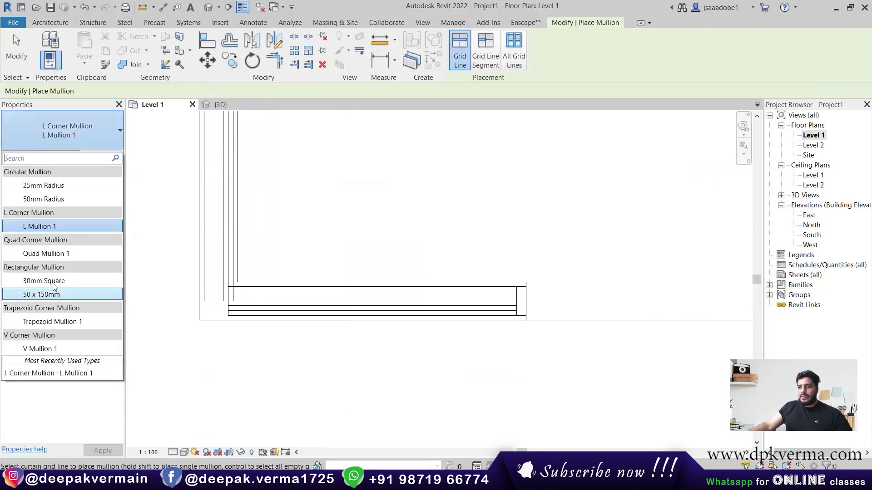
pyautogui.click(66, 283)
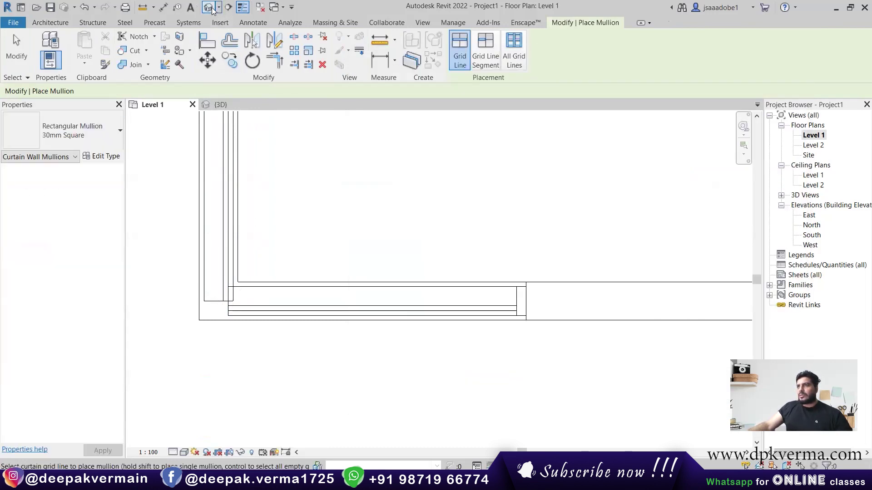
# Check the corner window in the 3D view, then return to the Level 1 plan.
pyautogui.click(207, 7)
pyautogui.moveTo(315, 357)
pyautogui.keyDown('shift'); pyautogui.mouseDown(button='middle')
pyautogui.moveTo(162, 244)
pyautogui.moveTo(325, 251)
pyautogui.mouseUp(button='middle'); pyautogui.keyUp('shift')
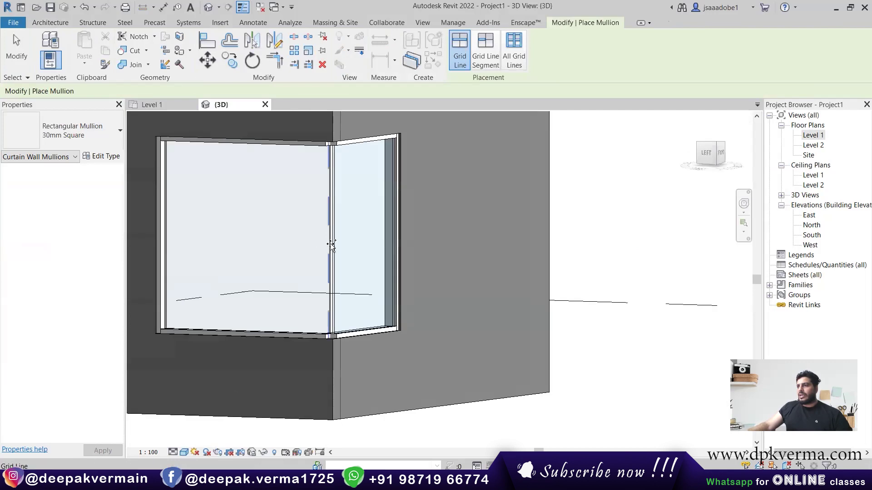
pyautogui.keyDown('shift'); pyautogui.moveTo(360, 308); pyautogui.dragTo(342, 276, button='middle'); pyautogui.keyUp('shift')
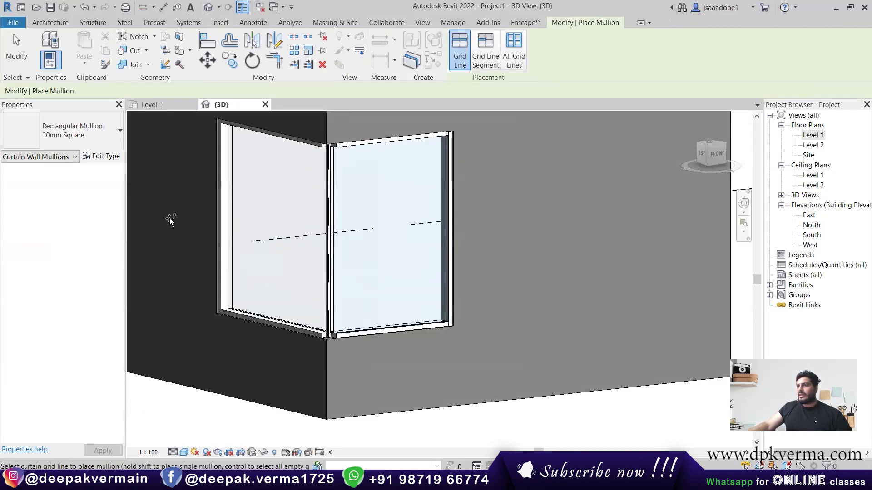
pyautogui.press('Escape')
pyautogui.press('Escape')
pyautogui.moveTo(344, 317)
pyautogui.keyDown('shift'); pyautogui.mouseDown(button='middle')
pyautogui.moveTo(347, 340)
pyautogui.moveTo(341, 333)
pyautogui.mouseUp(button='middle'); pyautogui.keyUp('shift')
pyautogui.doubleClick(812, 135)
pyautogui.scroll(1, 216, 323)
pyautogui.scroll(1, 223, 295)
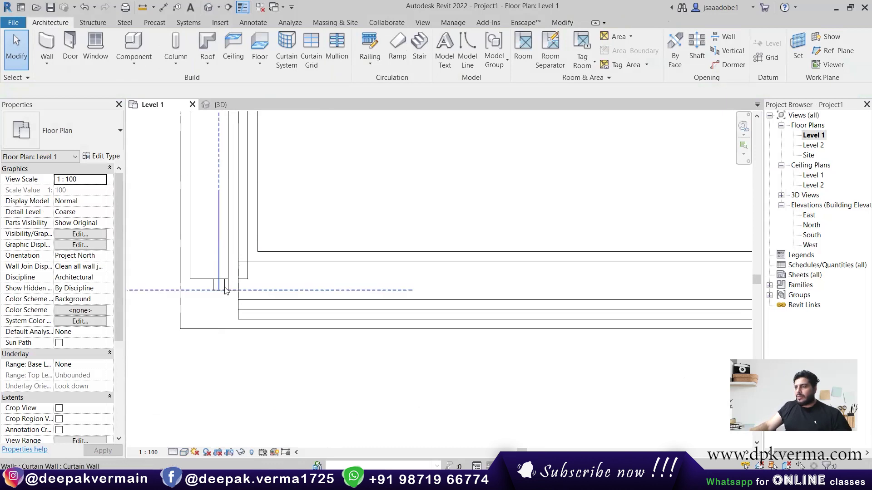
# Set the 30mm Square corner mullion type's Thickness to 70 mm.
pyautogui.scroll(1, 227, 291)
pyautogui.click(222, 289)
pyautogui.scroll(-1, 234, 304)
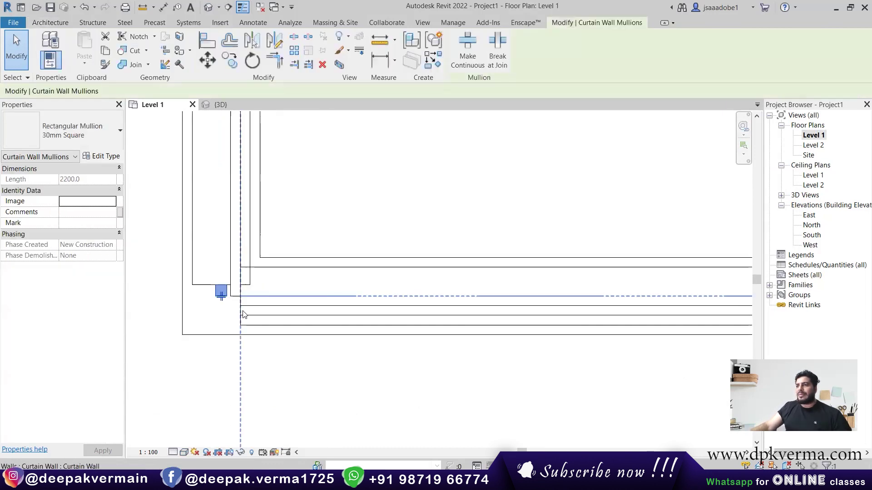
pyautogui.scroll(-1, 254, 307)
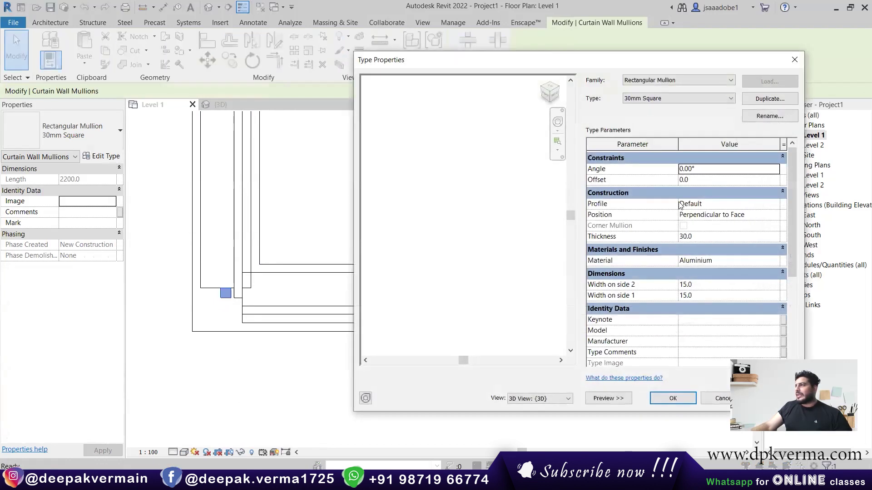
pyautogui.click(722, 235)
pyautogui.write('70')
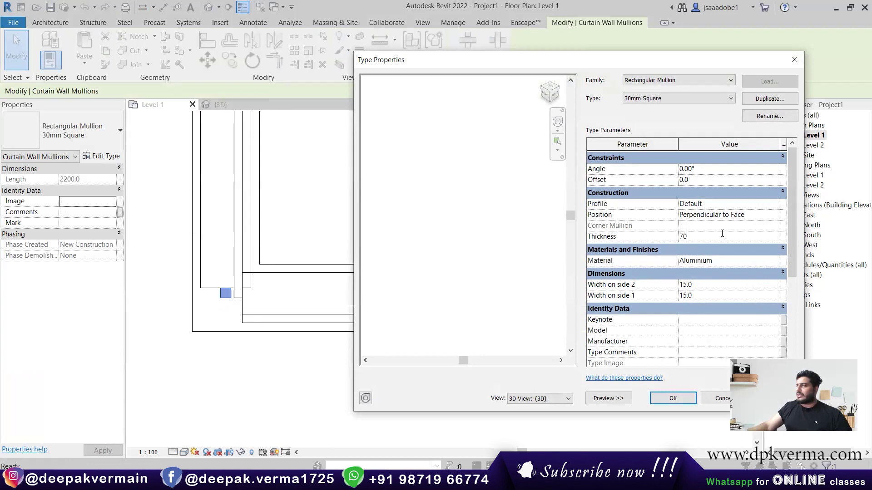
pyautogui.click(677, 400)
pyautogui.scroll(2, 226, 298)
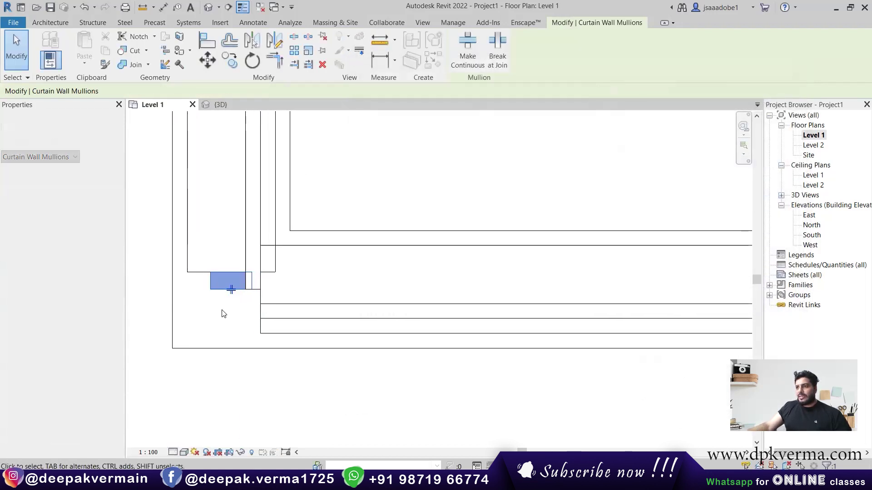
pyautogui.scroll(1, 231, 290)
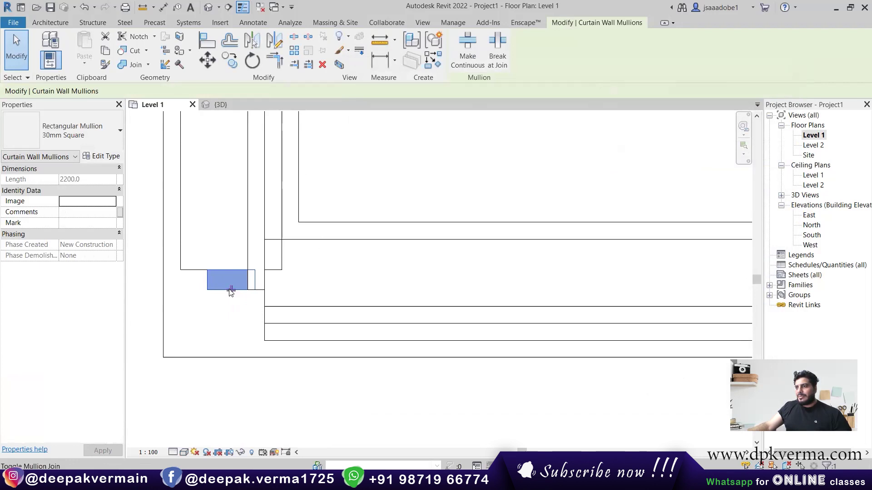
# Inspect the thicker corner mullion in 3D, then return to the Level 1 plan.
pyautogui.click(208, 8)
pyautogui.moveTo(281, 318)
pyautogui.keyDown('shift'); pyautogui.mouseDown(button='middle')
pyautogui.moveTo(317, 356)
pyautogui.moveTo(342, 308)
pyautogui.mouseUp(button='middle'); pyautogui.keyUp('shift')
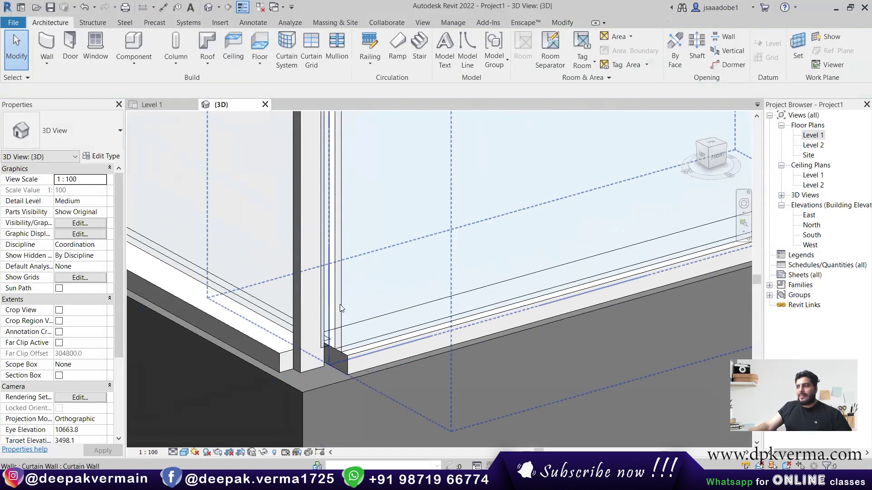
pyautogui.scroll(-3, 341, 308)
pyautogui.scroll(-3, 342, 308)
pyautogui.hotkey('ctrl', 'Tab')
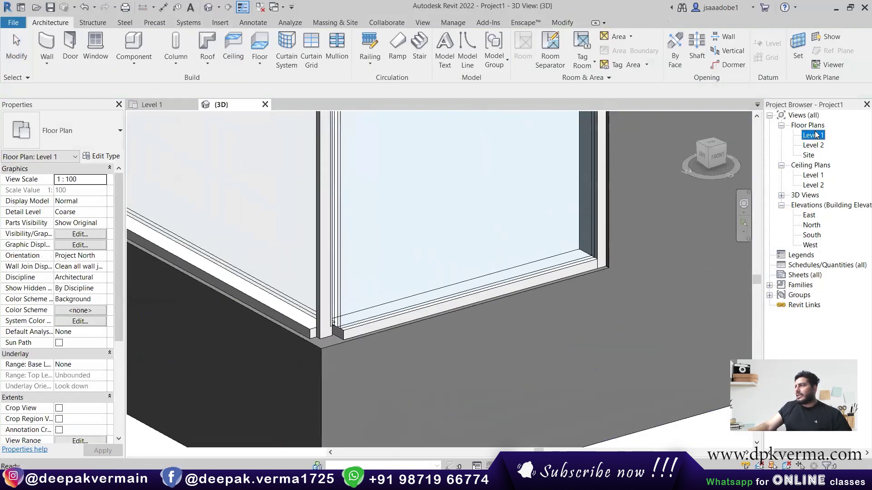
# Trim/Extend the two walls so they meet cleanly at the corner.
pyautogui.click(562, 22)
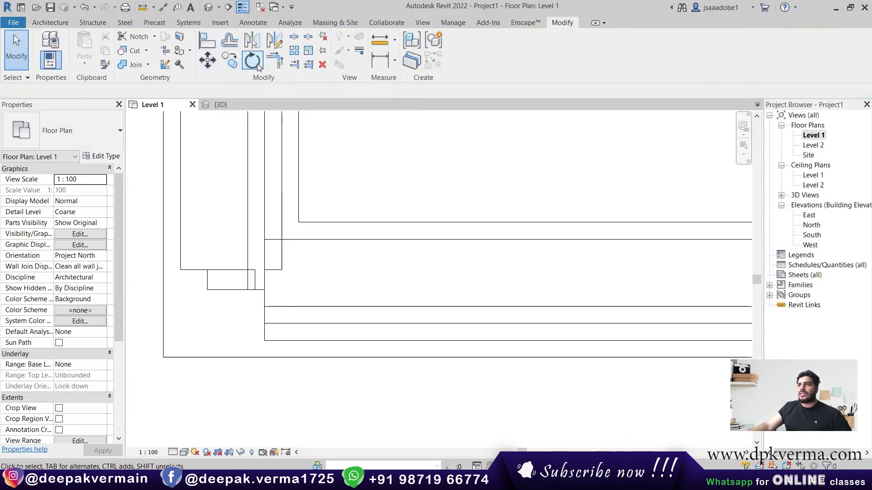
pyautogui.click(274, 61)
pyautogui.click(229, 240)
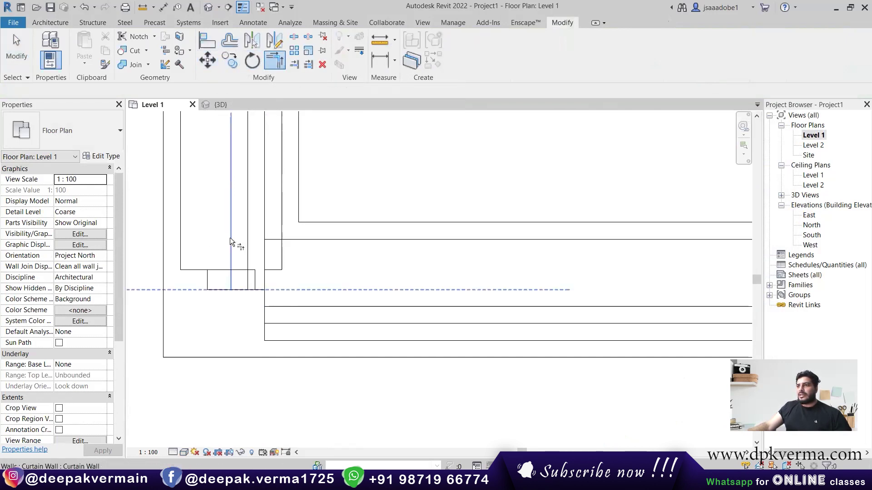
pyautogui.click(308, 288)
pyautogui.scroll(-1, 308, 295)
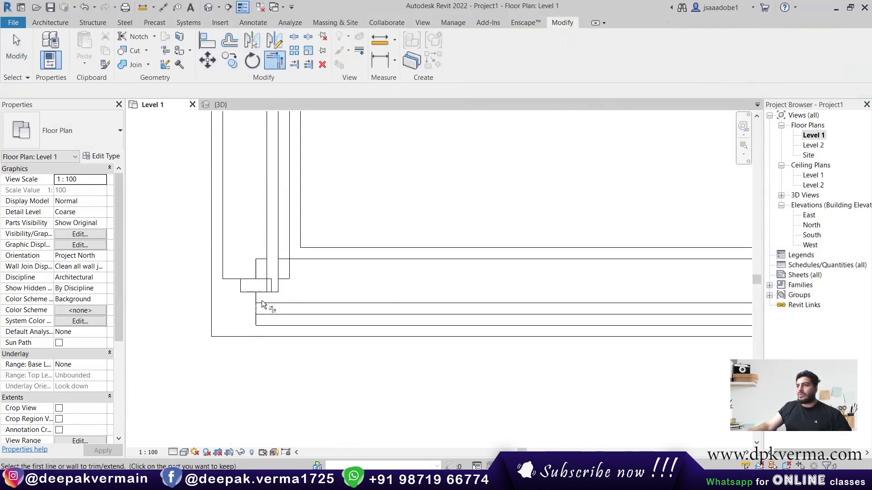
pyautogui.rightClick(341, 181)
pyautogui.click(364, 188)
# In 3D, change the corner mullion to the L Corner Mullion : L Mullion 1 type.
pyautogui.click(220, 104)
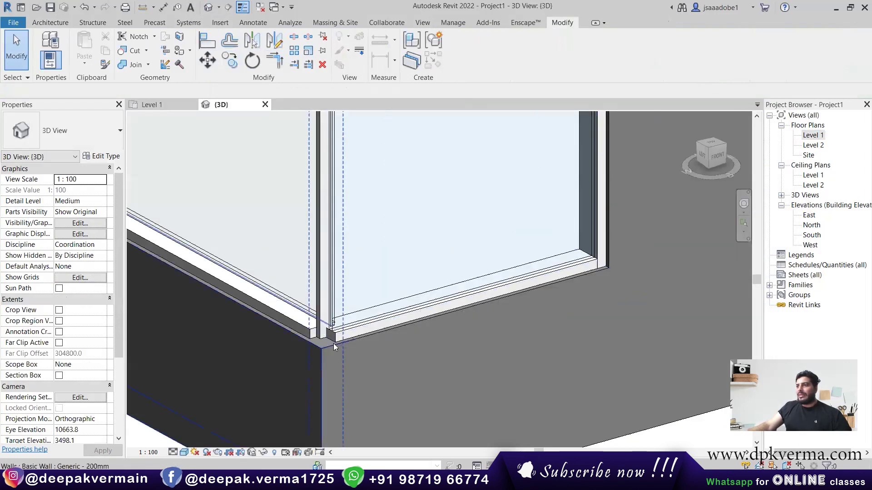
pyautogui.scroll(2, 334, 347)
pyautogui.click(313, 320)
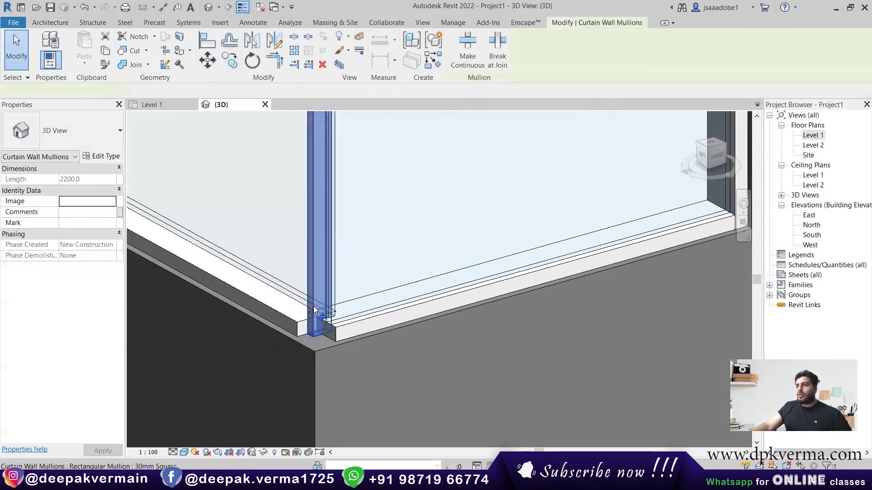
pyautogui.click(78, 143)
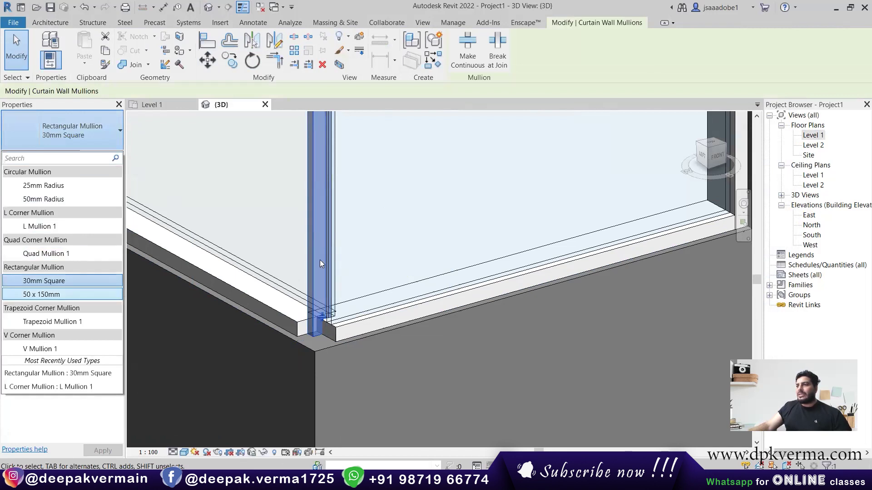
pyautogui.click(59, 227)
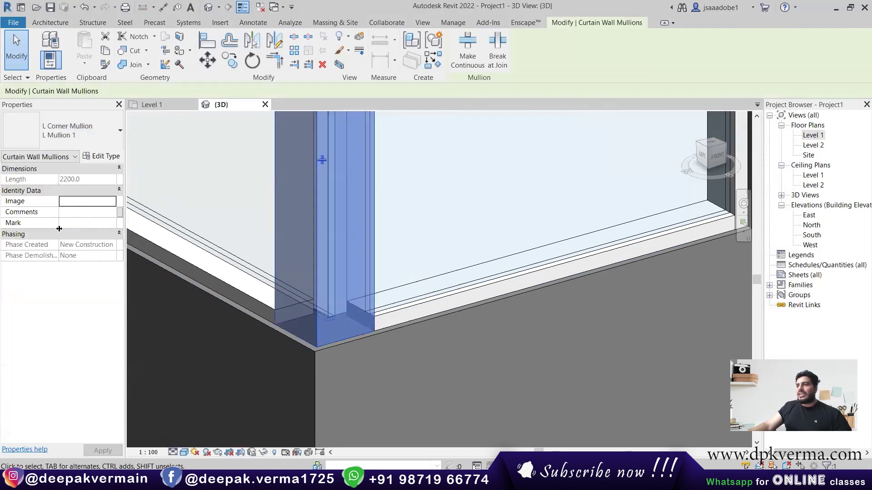
pyautogui.press('Escape')
pyautogui.scroll(2, 405, 367)
pyautogui.scroll(-2, 405, 367)
pyautogui.moveTo(417, 348)
pyautogui.keyDown('shift'); pyautogui.mouseDown(button='middle')
pyautogui.moveTo(595, 290)
pyautogui.moveTo(500, 325)
pyautogui.moveTo(603, 335)
pyautogui.moveTo(572, 350)
pyautogui.moveTo(379, 313)
pyautogui.mouseUp(button='middle'); pyautogui.keyUp('shift')
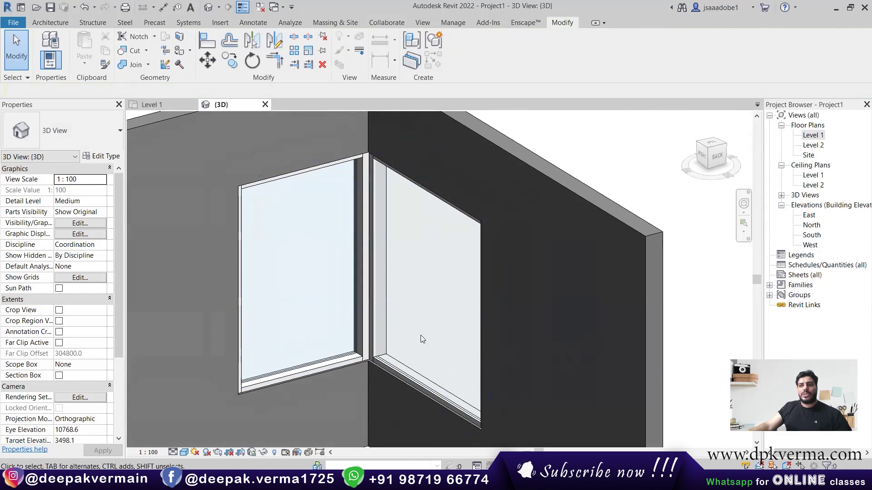
# Zoom and orbit the 3D view around the front of the corner window.
pyautogui.scroll(-2, 420, 339)
pyautogui.scroll(3, 389, 348)
pyautogui.scroll(2, 409, 336)
pyautogui.scroll(2, 430, 323)
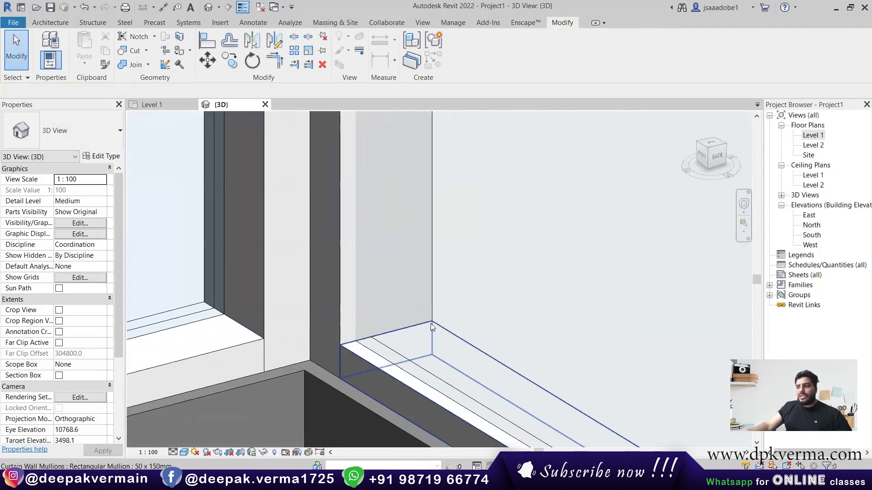
pyautogui.scroll(-2, 418, 369)
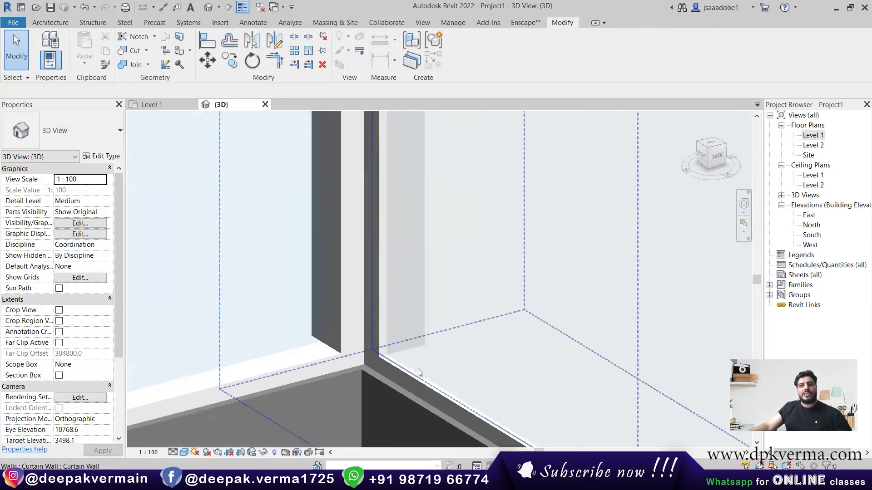
pyautogui.scroll(-3, 417, 364)
pyautogui.moveTo(417, 364)
pyautogui.keyDown('shift'); pyautogui.mouseDown(button='middle')
pyautogui.moveTo(448, 334)
pyautogui.moveTo(339, 324)
pyautogui.moveTo(406, 364)
pyautogui.moveTo(463, 361)
pyautogui.moveTo(376, 360)
pyautogui.mouseUp(button='middle'); pyautogui.keyUp('shift')
pyautogui.scroll(2, 434, 371)
pyautogui.scroll(1, 340, 291)
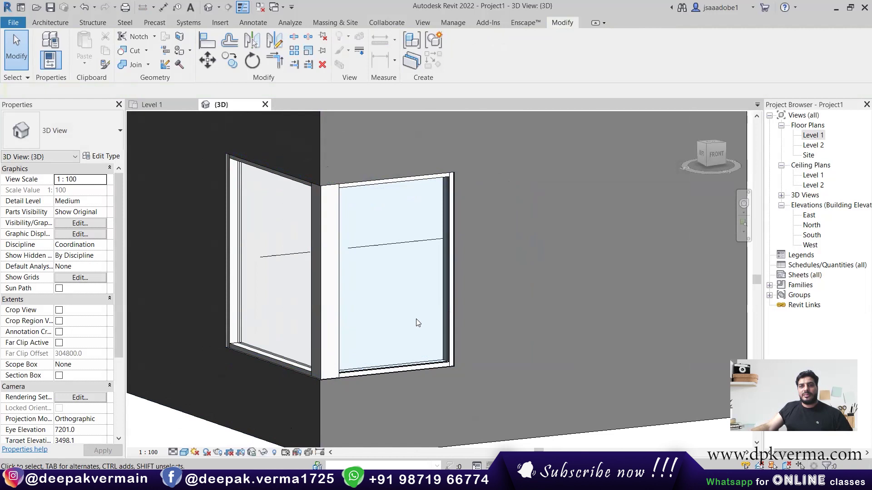
# Return to the Level 1 plan and window-select both walls of the L corner.
pyautogui.scroll(-3, 384, 299)
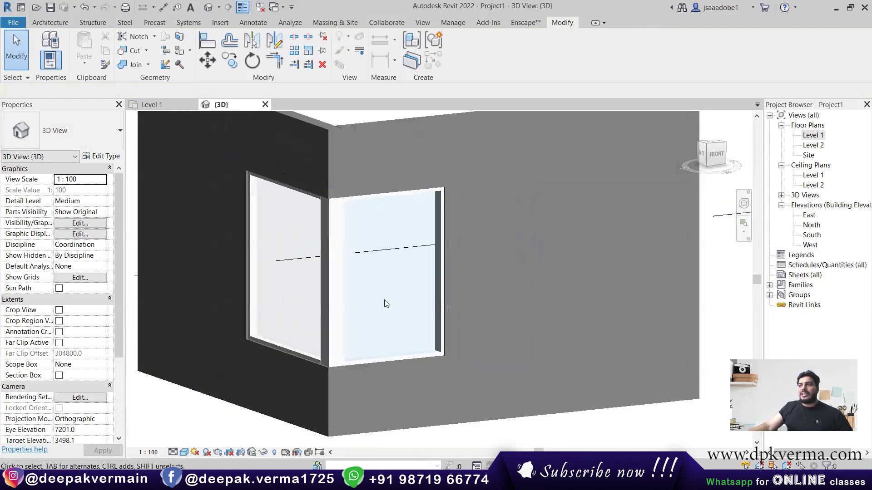
pyautogui.scroll(-3, 385, 303)
pyautogui.doubleClick(812, 135)
pyautogui.scroll(-4, 363, 272)
pyautogui.moveTo(255, 150); pyautogui.dragTo(443, 324)
# Copy the selected L walls and place the copy to the right.
pyautogui.click(230, 59)
pyautogui.click(551, 273)
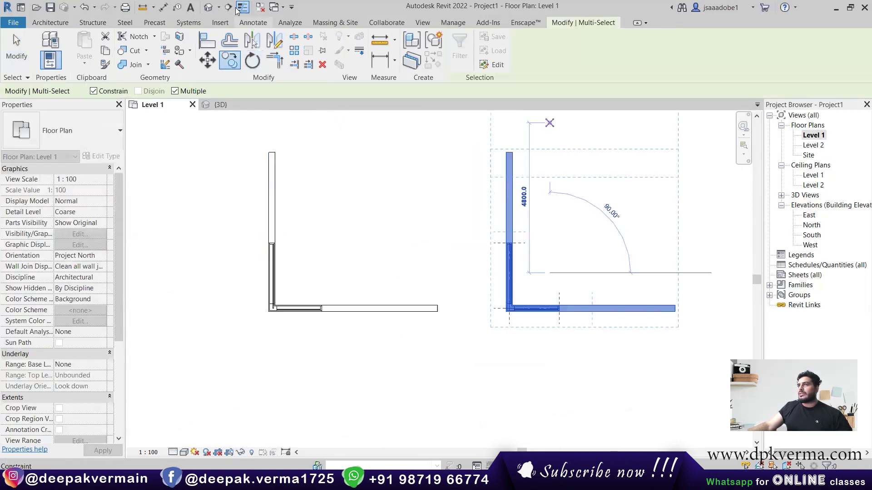
pyautogui.hotkey('ctrl', 'Tab')
pyautogui.press('Escape')
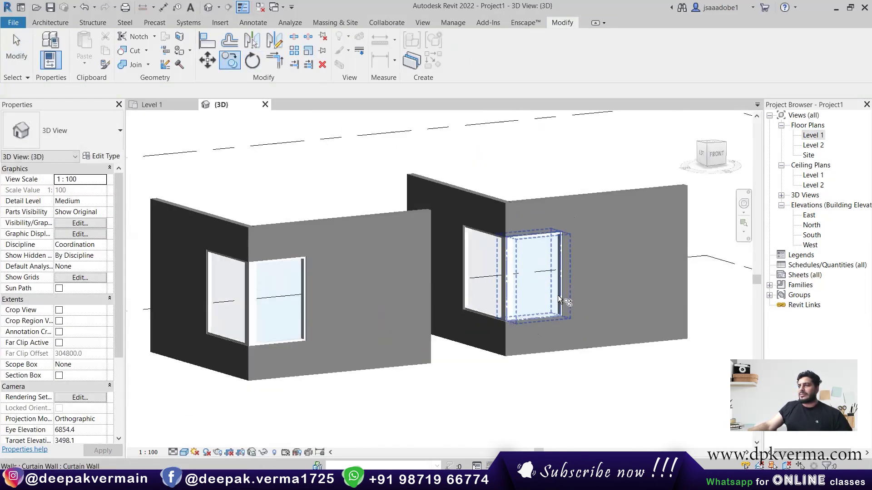
pyautogui.hotkey('ctrl', 'Tab')
# Select the middle L-wall pair and orbit the 3D view to face its corner window.
pyautogui.moveTo(401, 245)
pyautogui.mouseDown()
pyautogui.moveTo(315, 292)
pyautogui.moveTo(161, 287)
pyautogui.mouseUp()
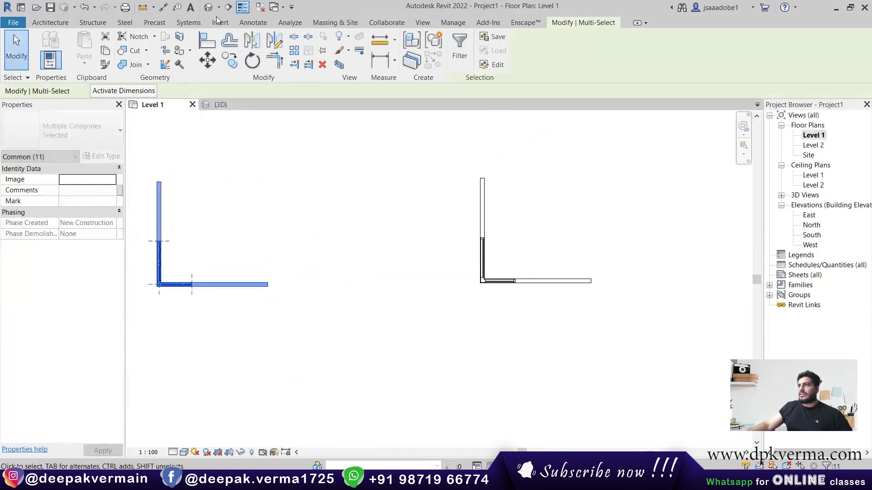
pyautogui.hotkey('ctrl', 'Tab')
pyautogui.moveTo(199, 331)
pyautogui.keyDown('shift'); pyautogui.mouseDown(button='middle')
pyautogui.moveTo(543, 299)
pyautogui.moveTo(383, 291)
pyautogui.mouseUp(button='middle'); pyautogui.keyUp('shift')
pyautogui.scroll(5, 543, 300)
pyautogui.scroll(1, 383, 291)
pyautogui.click(383, 291)
pyautogui.press('Escape')
# Delete the curtain wall from the corner opening, undoing an accidental wall deletion.
pyautogui.click(393, 287)
pyautogui.press('Delete')
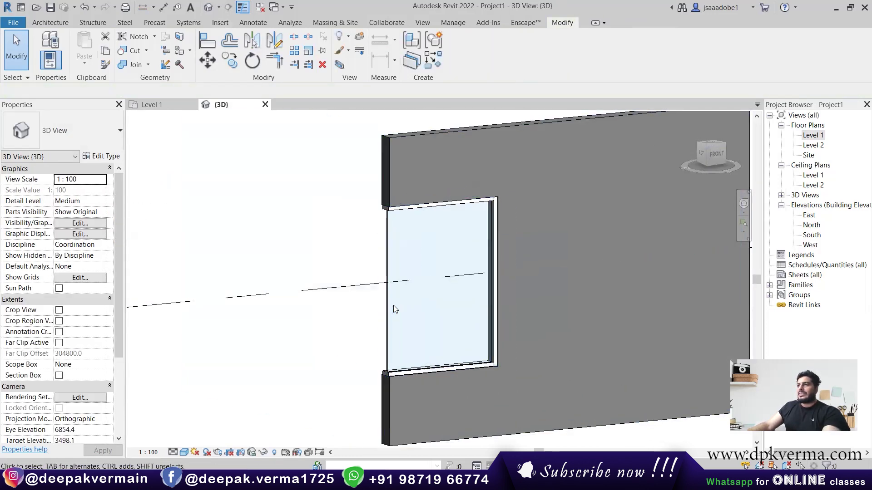
pyautogui.hotkey('ctrl', 'z')
pyautogui.click(389, 331)
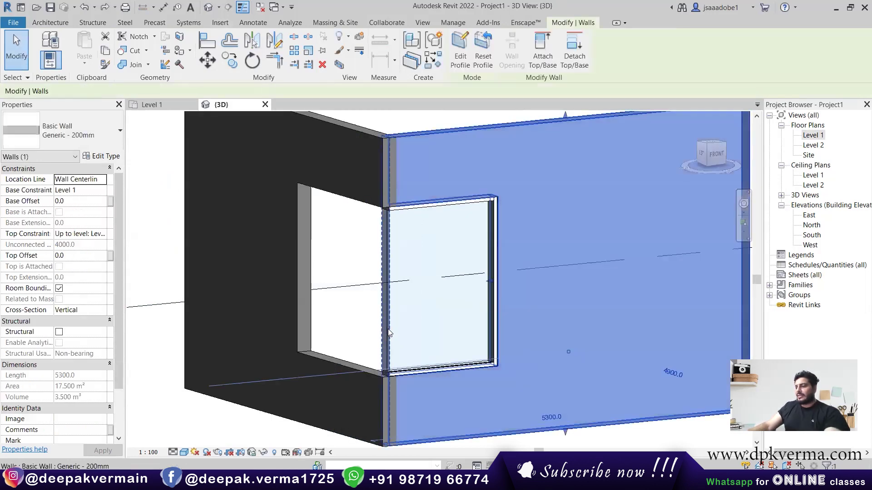
pyautogui.click(391, 256)
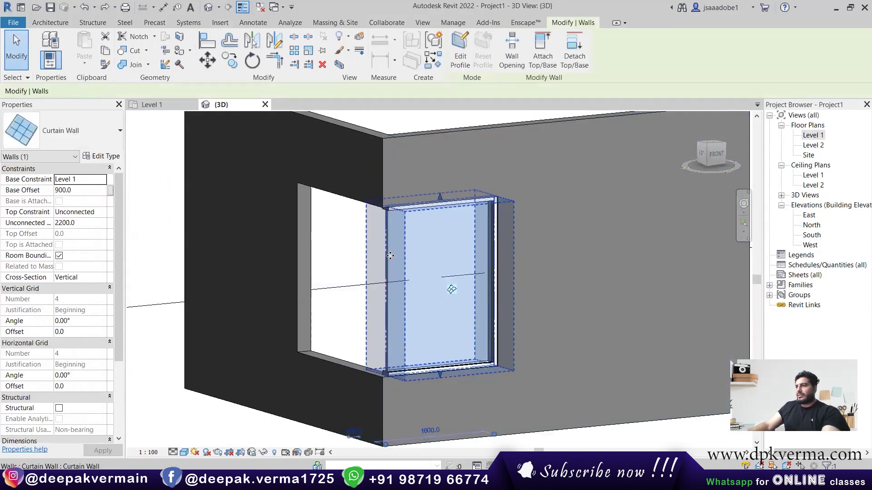
pyautogui.press('Delete')
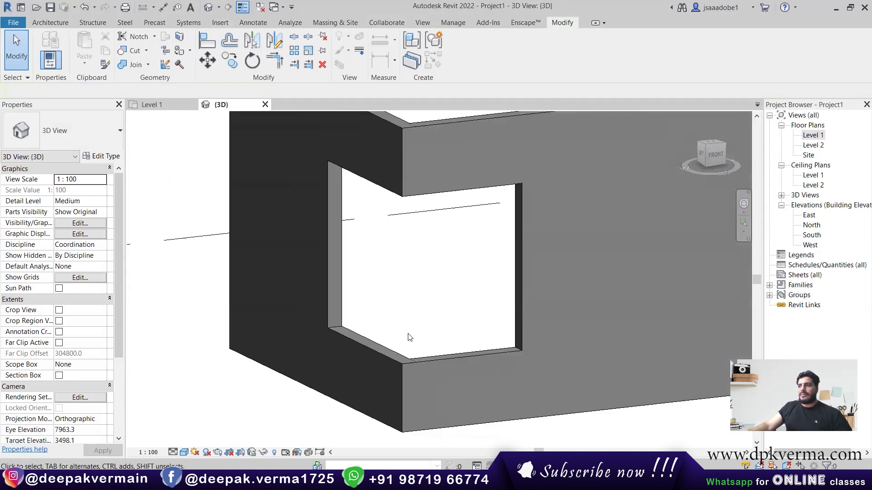
pyautogui.keyDown('shift'); pyautogui.moveTo(411, 346); pyautogui.dragTo(134, 94, button='middle'); pyautogui.keyUp('shift')
pyautogui.click(50, 22)
# Start a Model In-Place element in the Windows category and accept its name.
pyautogui.click(131, 63)
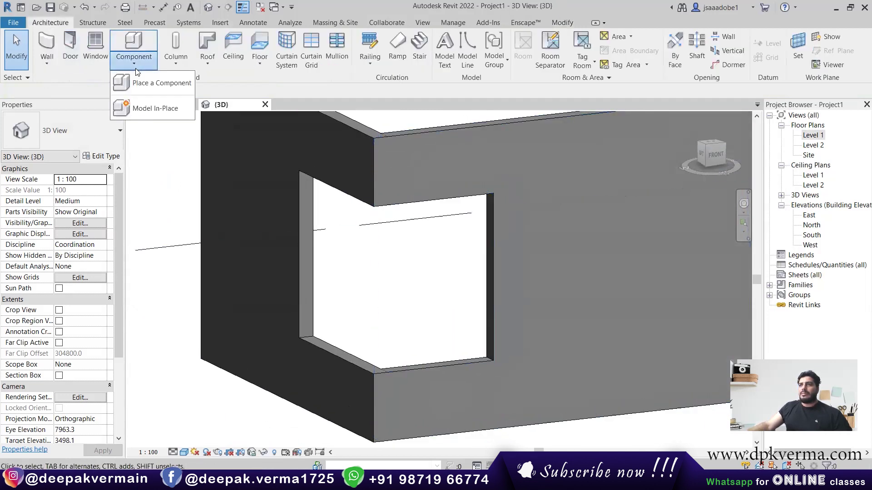
pyautogui.click(147, 99)
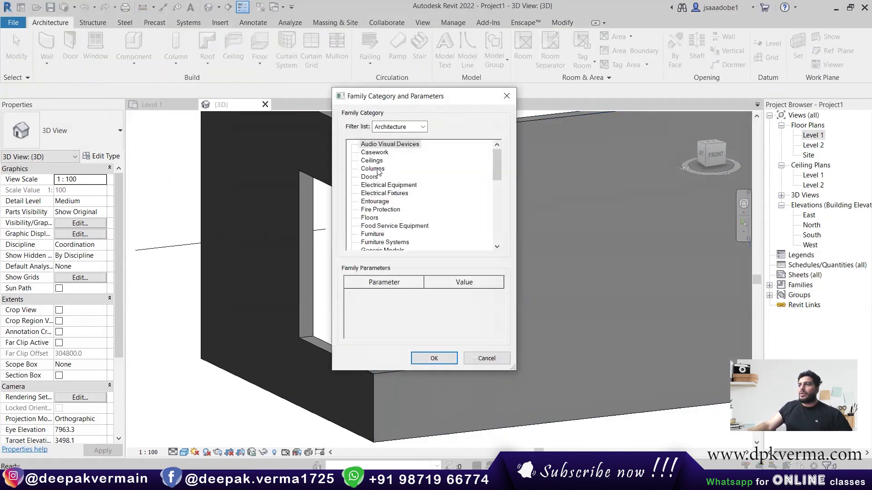
pyautogui.scroll(-1, 379, 177)
pyautogui.scroll(-1, 383, 186)
pyautogui.scroll(-2, 389, 198)
pyautogui.scroll(-2, 398, 230)
pyautogui.scroll(-3, 390, 241)
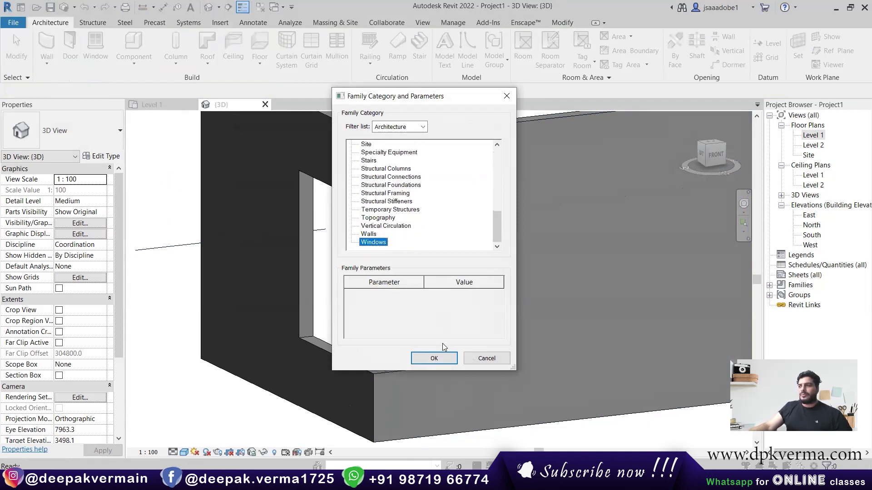
pyautogui.click(439, 359)
pyautogui.click(334, 229)
pyautogui.moveTo(359, 252); pyautogui.dragTo(310, 270, button='middle')
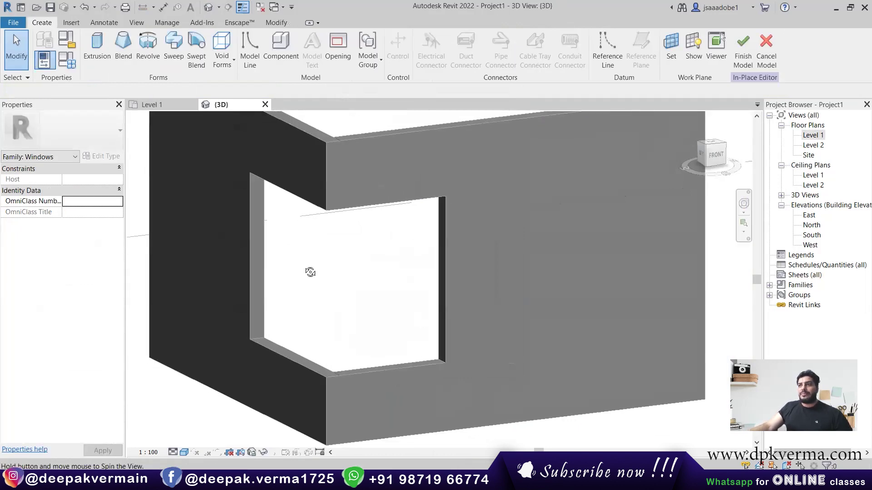
pyautogui.keyDown('shift'); pyautogui.moveTo(310, 272); pyautogui.dragTo(300, 273, button='middle'); pyautogui.keyUp('shift')
# For a sweep, pick the opening's left, top, right, bottom-right and bottom-left edges as path.
pyautogui.click(164, 56)
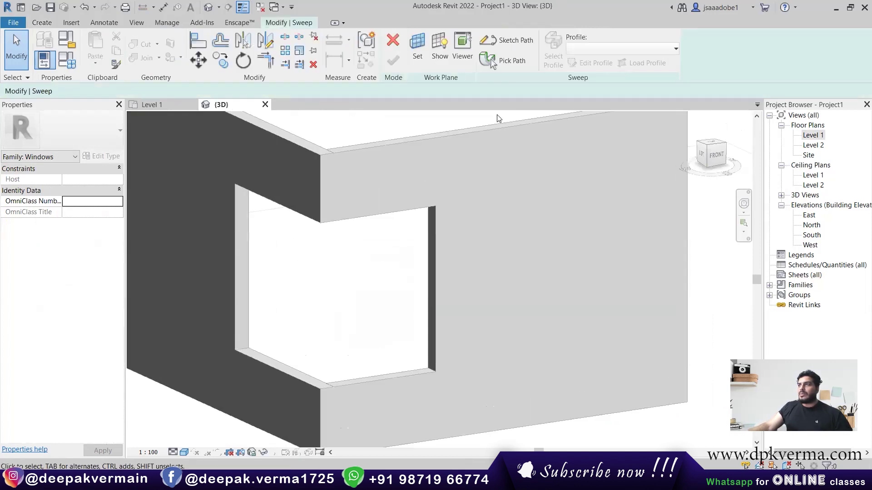
pyautogui.click(495, 66)
pyautogui.click(233, 249)
pyautogui.click(258, 196)
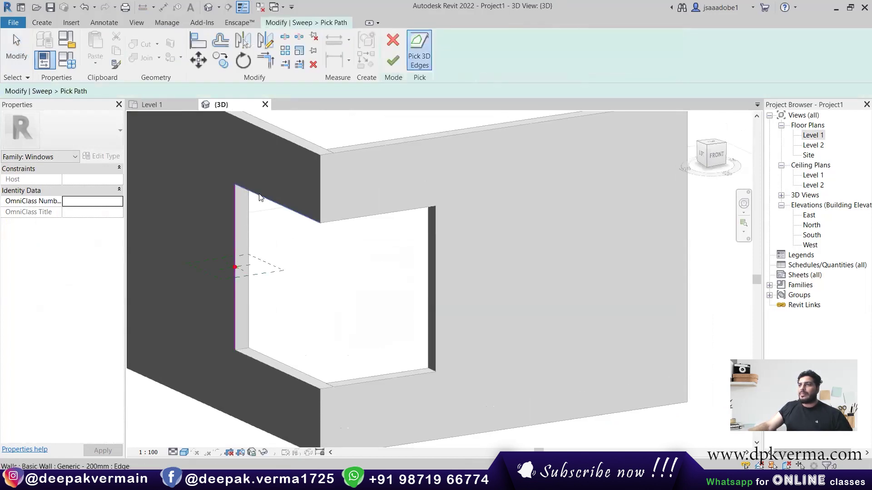
pyautogui.click(438, 254)
pyautogui.click(401, 380)
pyautogui.click(295, 380)
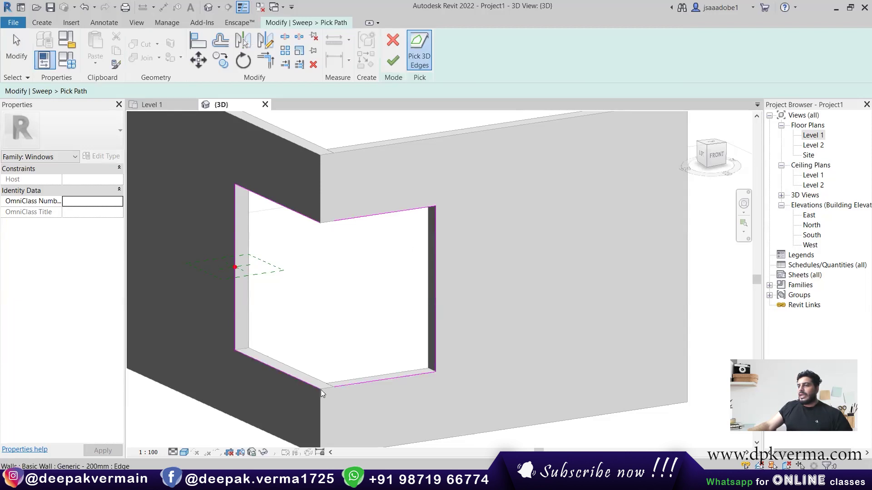
pyautogui.scroll(3, 321, 389)
pyautogui.scroll(3, 316, 389)
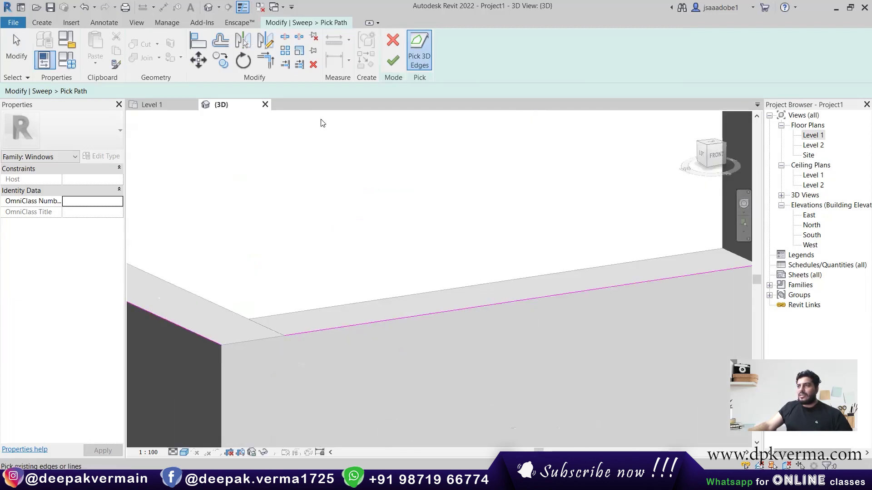
# Trim the path lines into clean corners and finish the sweep path.
pyautogui.click(259, 62)
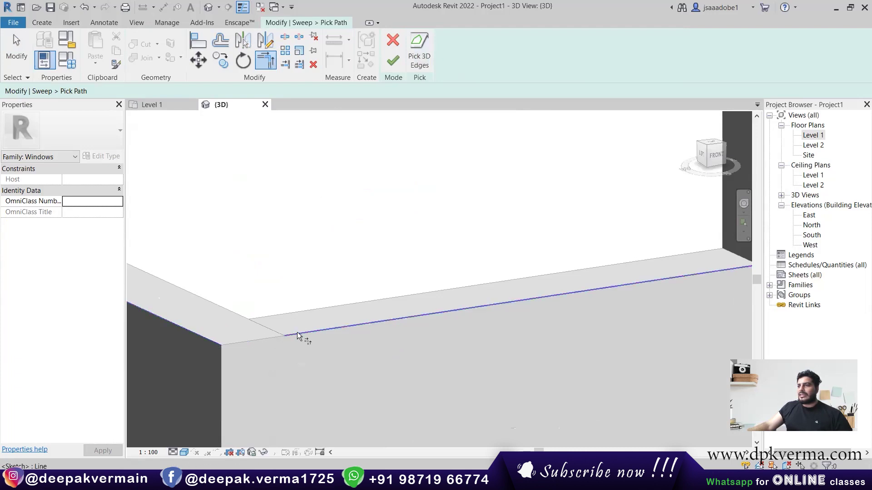
pyautogui.scroll(-1, 352, 346)
pyautogui.scroll(-3, 354, 219)
pyautogui.scroll(2, 317, 211)
pyautogui.scroll(3, 305, 211)
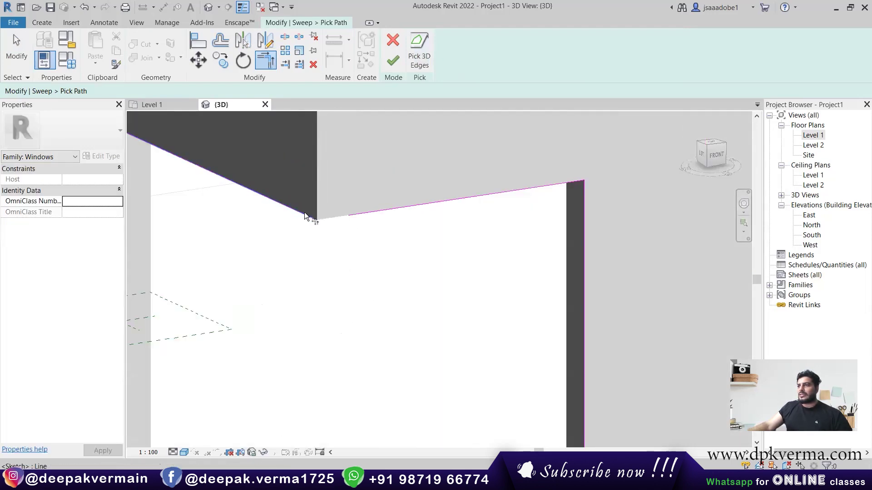
pyautogui.scroll(-3, 336, 291)
pyautogui.scroll(2, 354, 204)
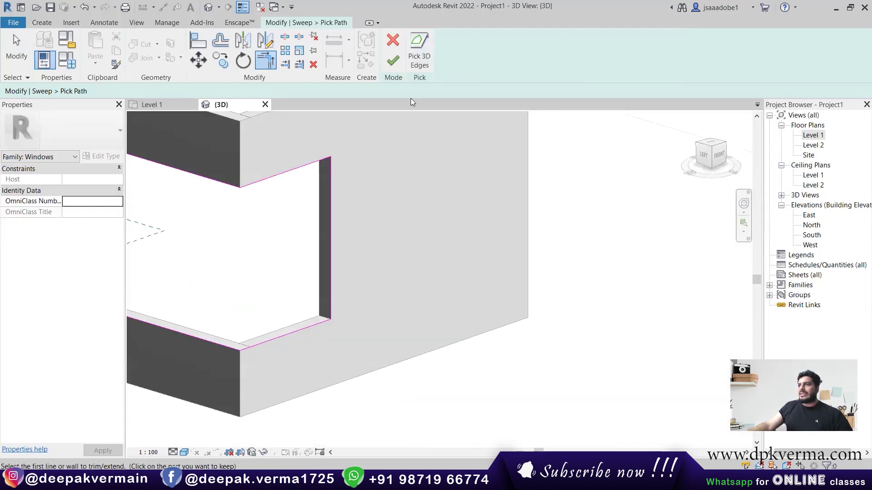
pyautogui.click(394, 67)
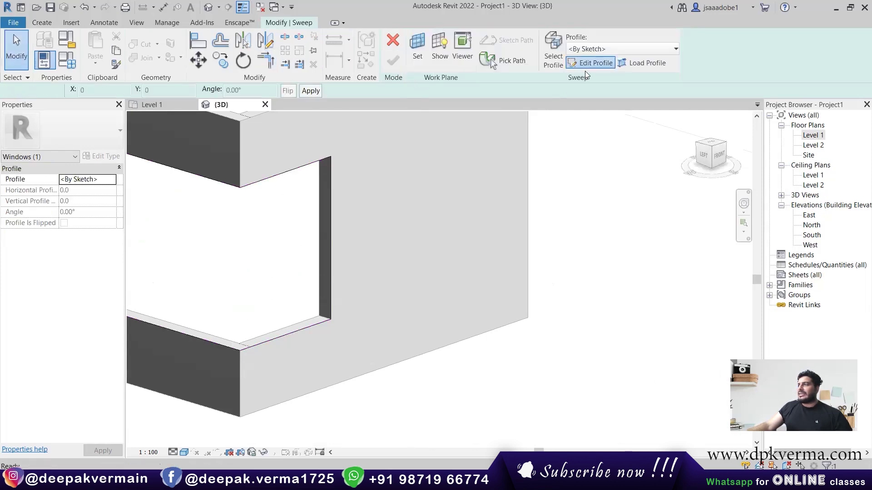
# Start editing the sweep's profile and zoom to the profile origin, discarding a rectangle attempt.
pyautogui.click(589, 63)
pyautogui.scroll(3, 472, 234)
pyautogui.scroll(3, 403, 216)
pyautogui.moveTo(410, 233)
pyautogui.mouseDown(button='middle')
pyautogui.moveTo(373, 245)
pyautogui.moveTo(271, 247)
pyautogui.moveTo(224, 223)
pyautogui.mouseUp(button='middle')
pyautogui.scroll(1, 380, 236)
pyautogui.click(200, 216)
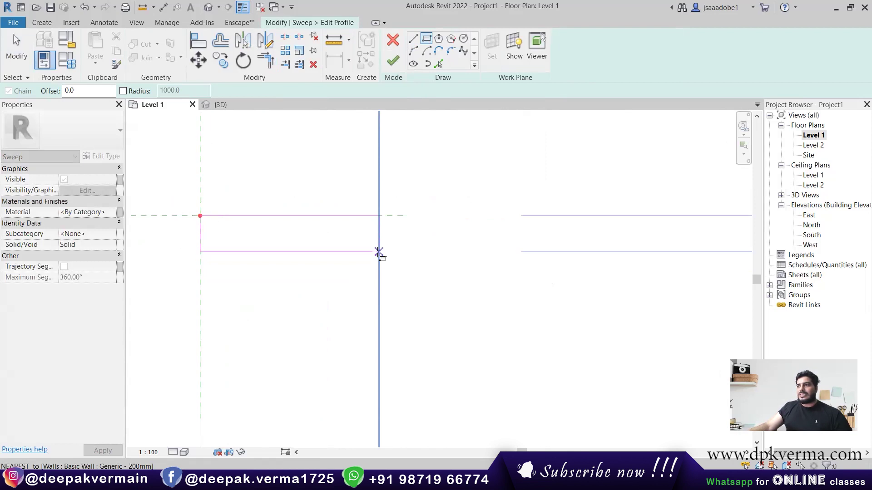
pyautogui.click(424, 40)
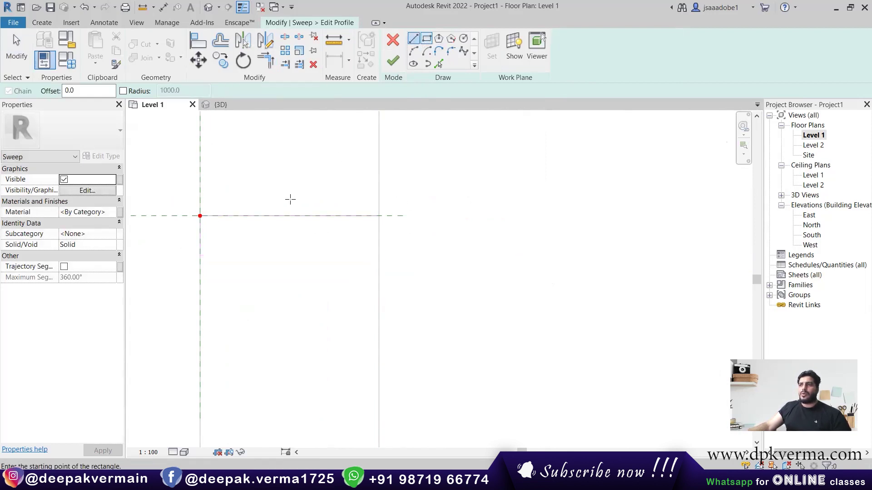
# Draw a stepped line chain from the origin with a first segment of 50.
pyautogui.click(200, 216)
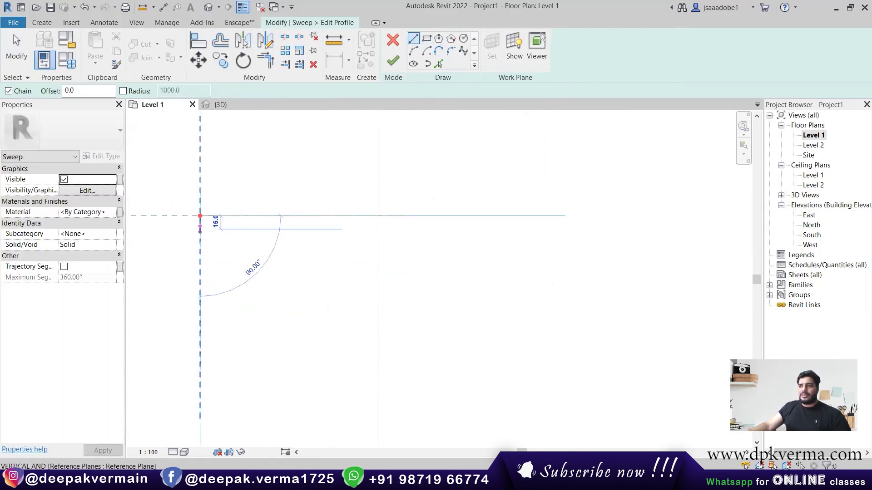
pyautogui.write('50')
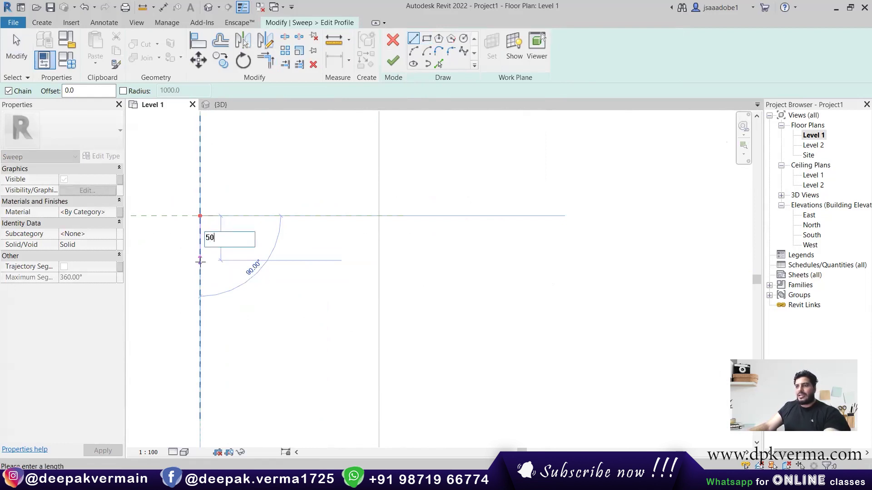
pyautogui.press('Return')
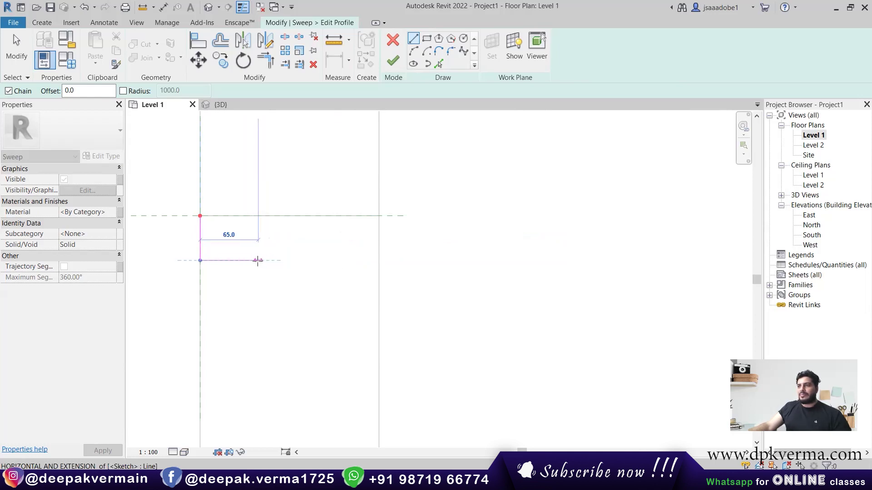
pyautogui.click(245, 260)
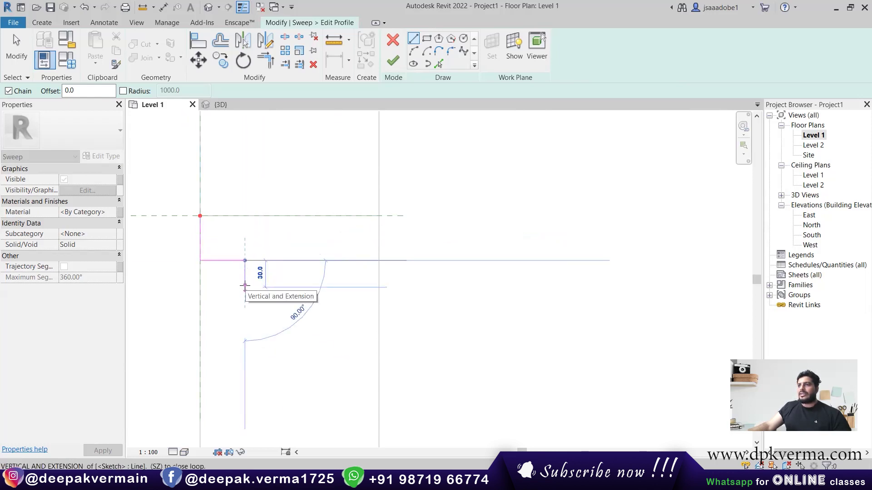
pyautogui.click(245, 286)
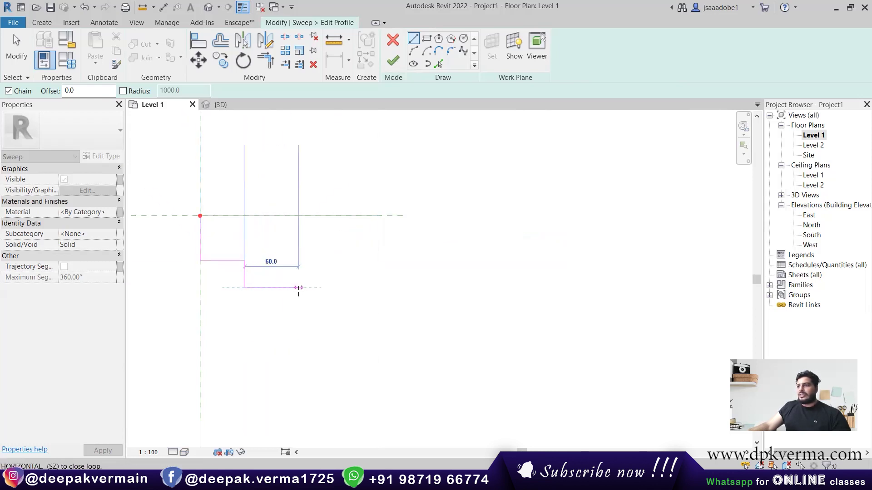
pyautogui.click(290, 287)
pyautogui.press('Escape')
pyautogui.press('Escape')
# Mirror-copy the four profile lines and close the profile with a top line about 200 wide.
pyautogui.moveTo(178, 185); pyautogui.dragTo(318, 336)
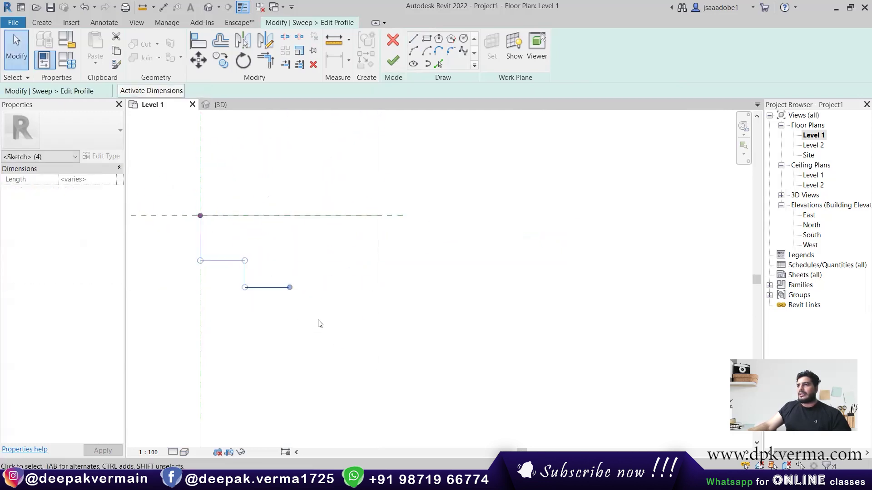
pyautogui.click(266, 41)
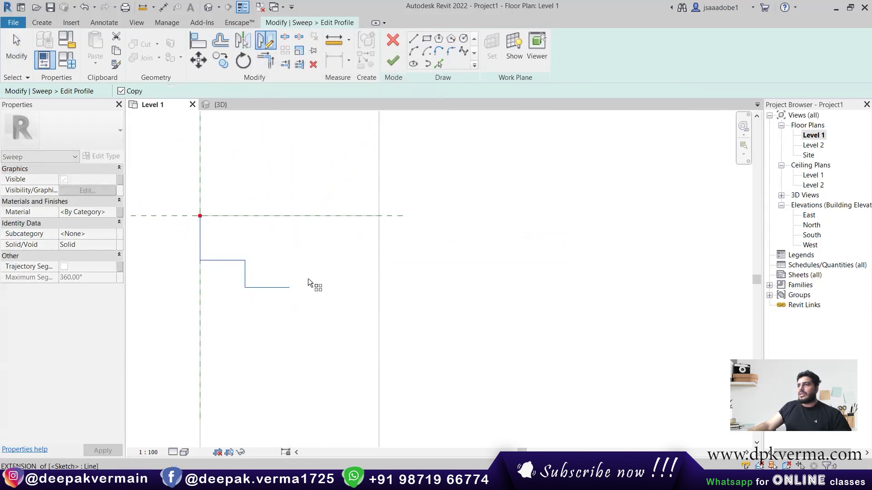
pyautogui.click(290, 287)
pyautogui.click(292, 309)
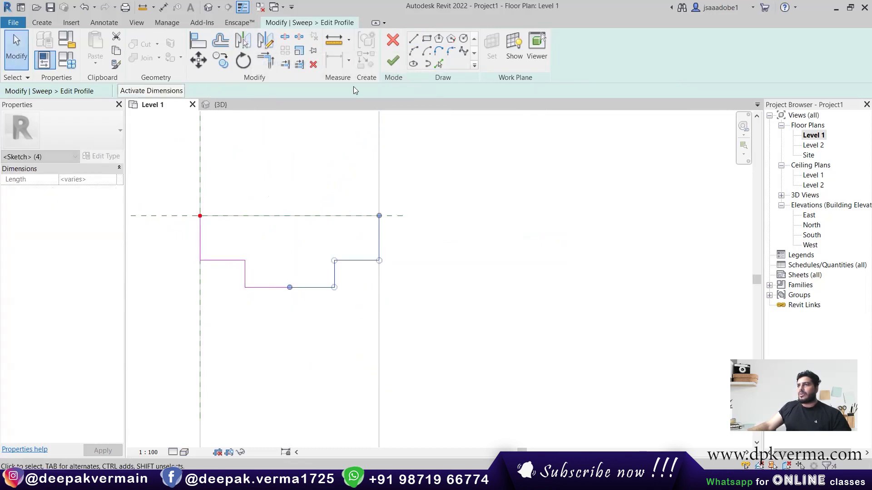
pyautogui.click(413, 38)
pyautogui.click(200, 215)
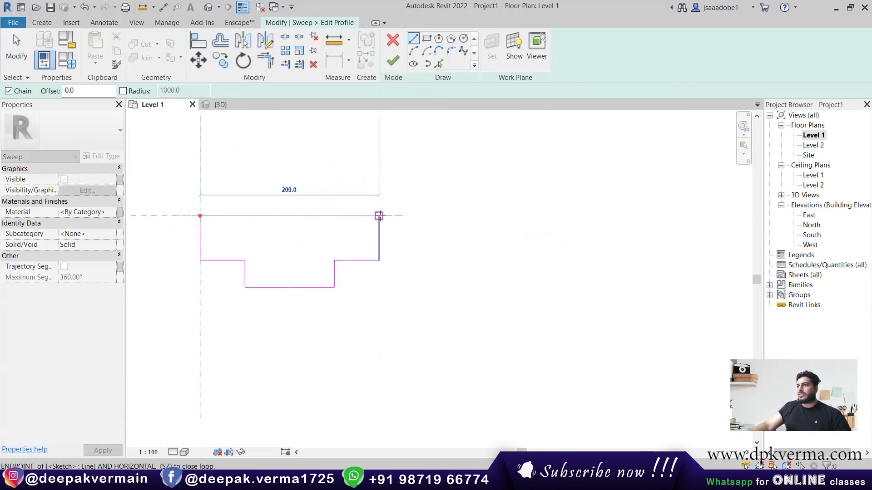
pyautogui.click(379, 215)
pyautogui.scroll(-2, 377, 222)
# Finish the stepped-profile sweep, then select the frame in 3D and edit its Material value.
pyautogui.click(393, 61)
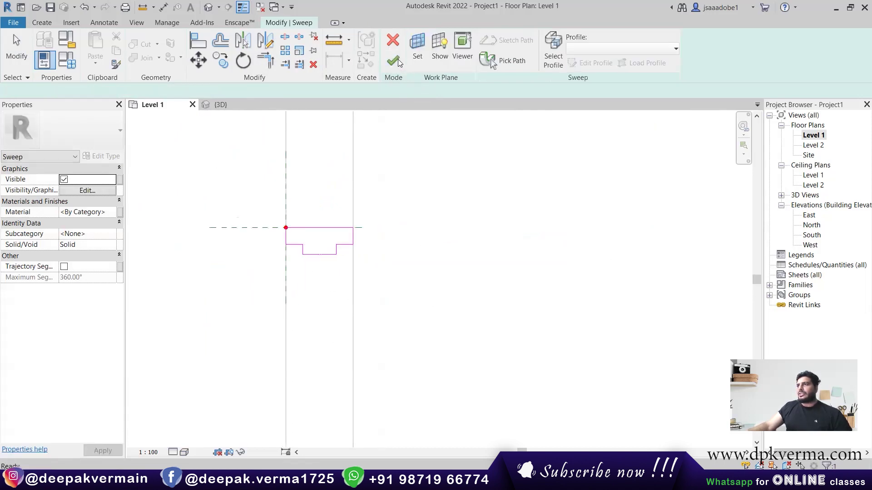
pyautogui.click(221, 105)
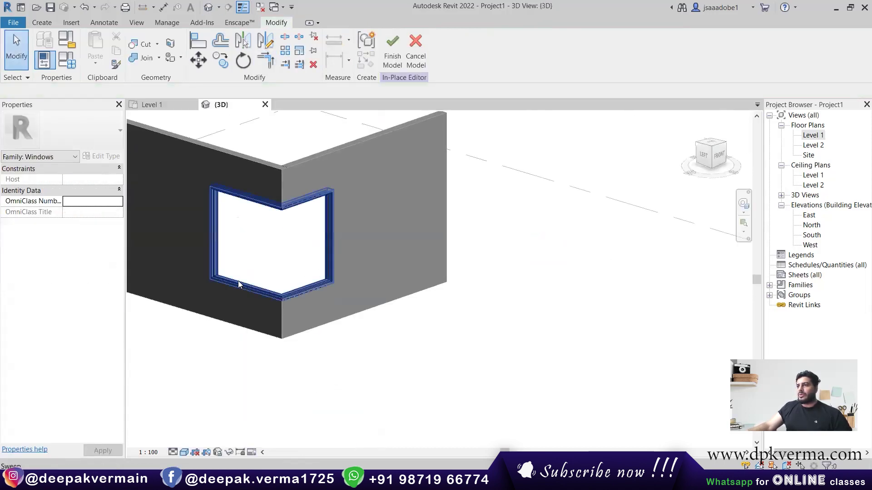
pyautogui.scroll(5, 236, 277)
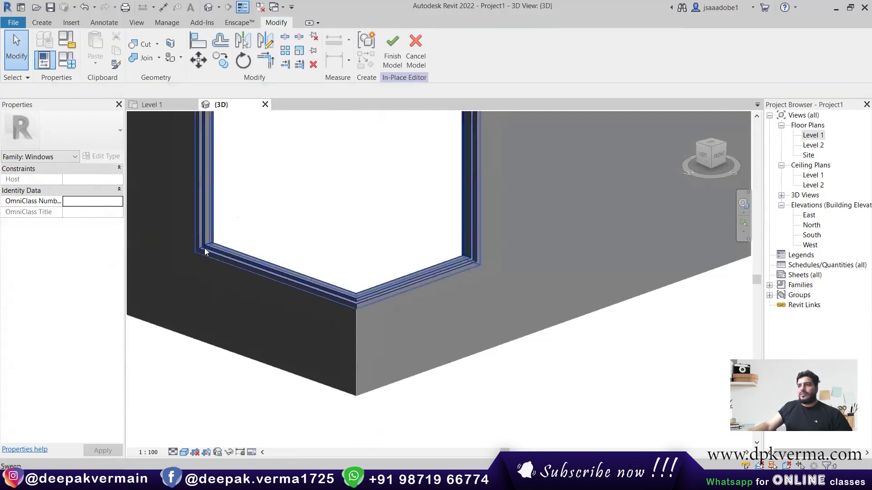
pyautogui.click(204, 248)
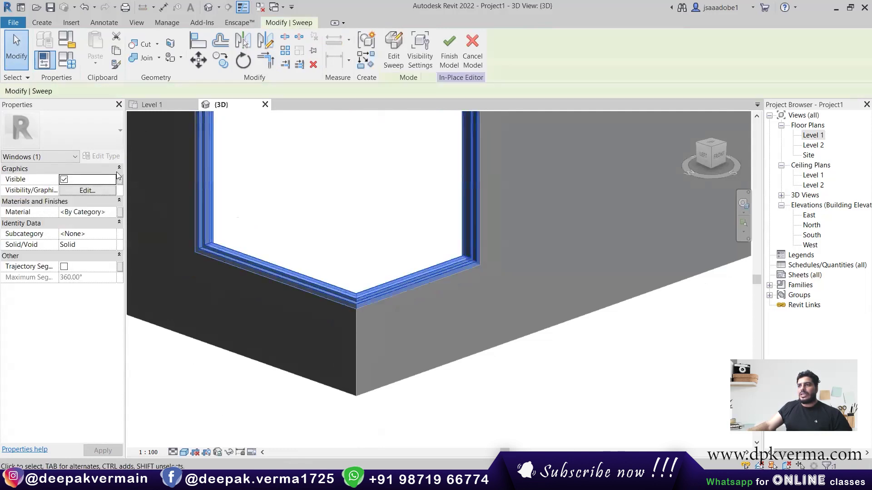
pyautogui.click(109, 213)
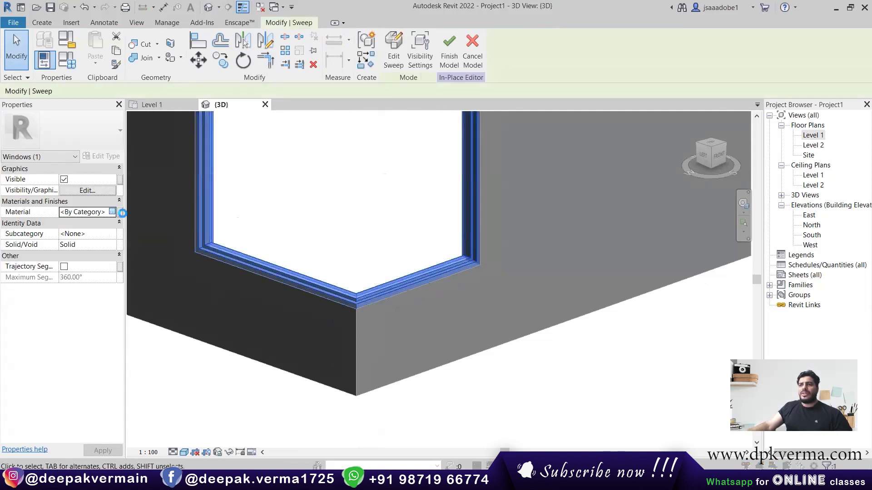
# Select the Cherry material in the Material Browser.
pyautogui.scroll(-3, 73, 359)
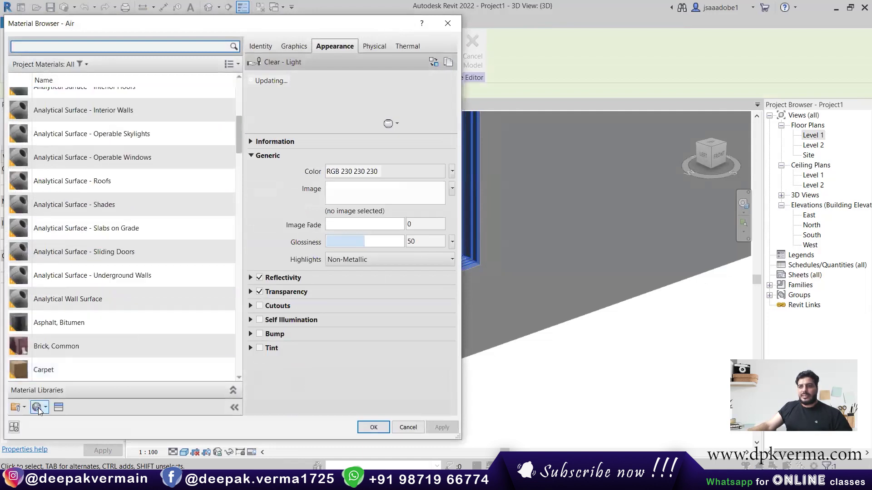
pyautogui.click(44, 408)
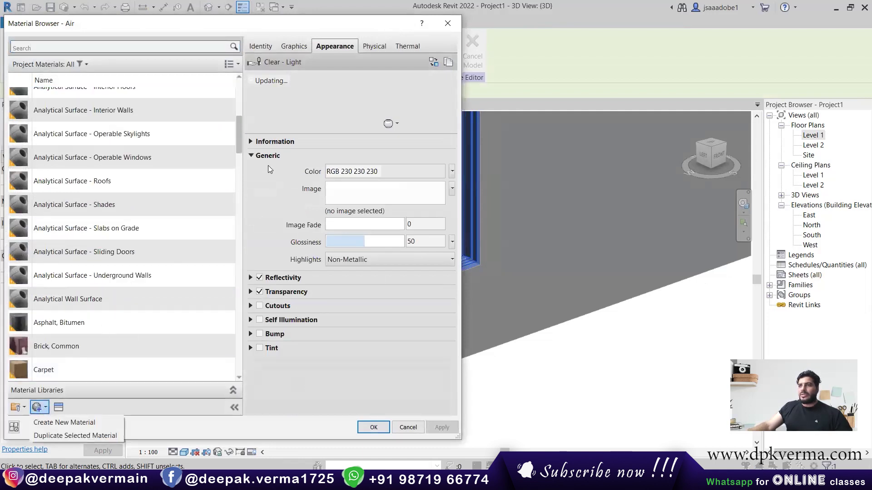
pyautogui.moveTo(240, 149); pyautogui.dragTo(241, 181)
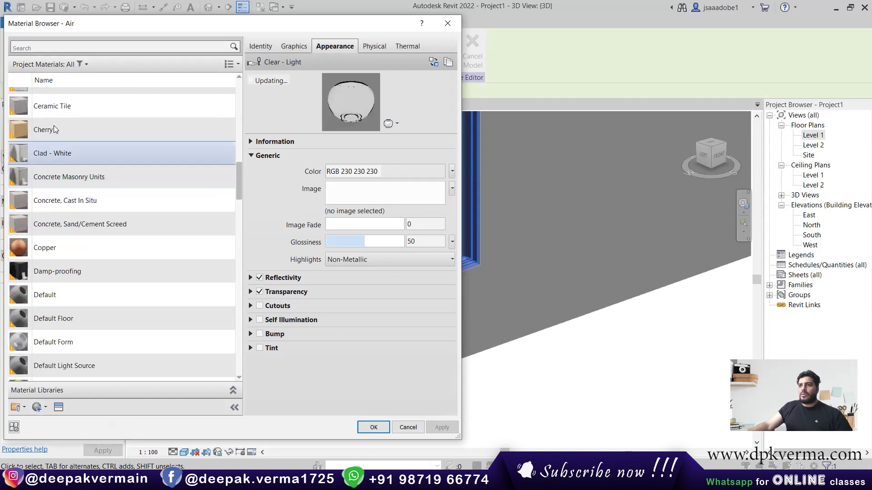
pyautogui.click(227, 129)
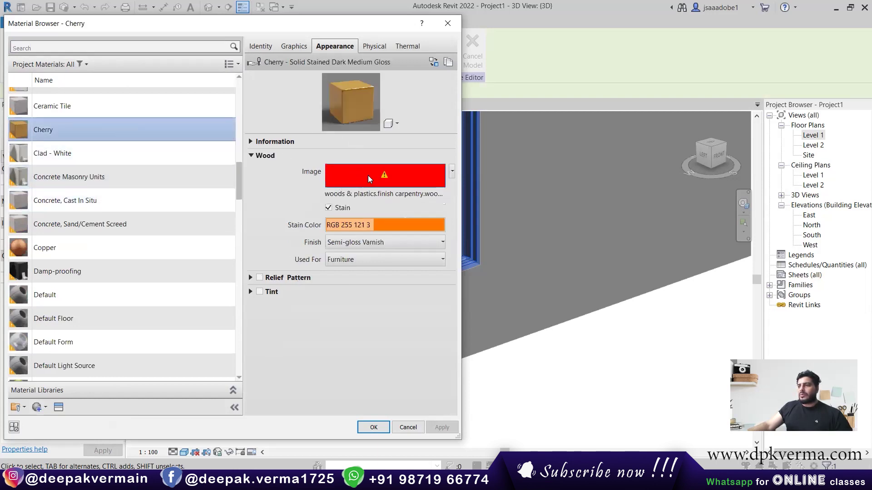
# Browse the Asset Browser's glossy wall paint and wood panel appearances, then close it.
pyautogui.click(59, 408)
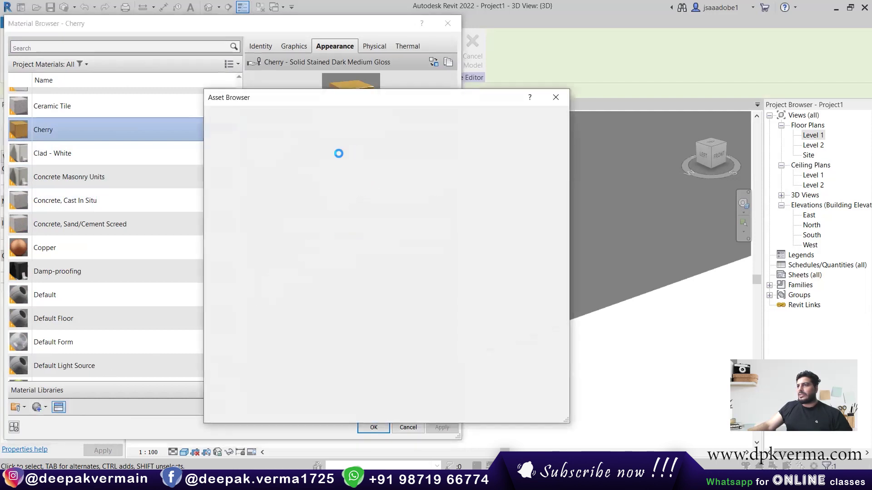
pyautogui.click(207, 177)
pyautogui.scroll(-4, 211, 227)
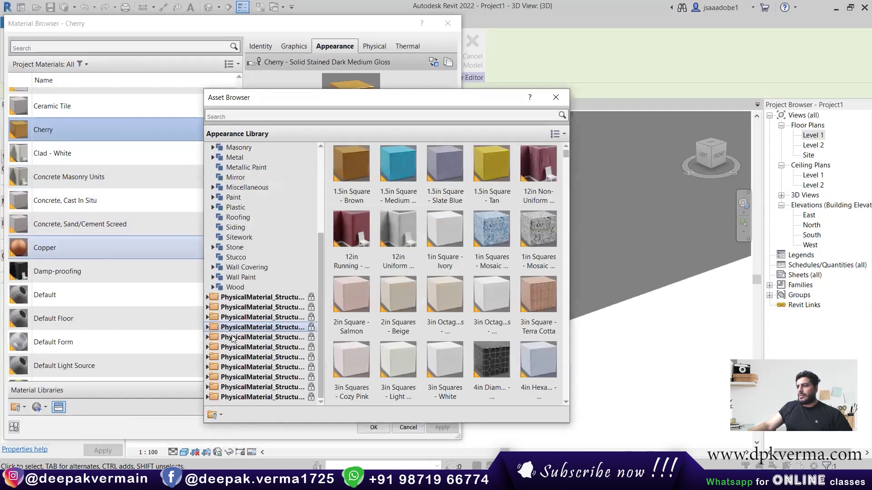
pyautogui.click(212, 277)
pyautogui.click(212, 288)
pyautogui.click(212, 308)
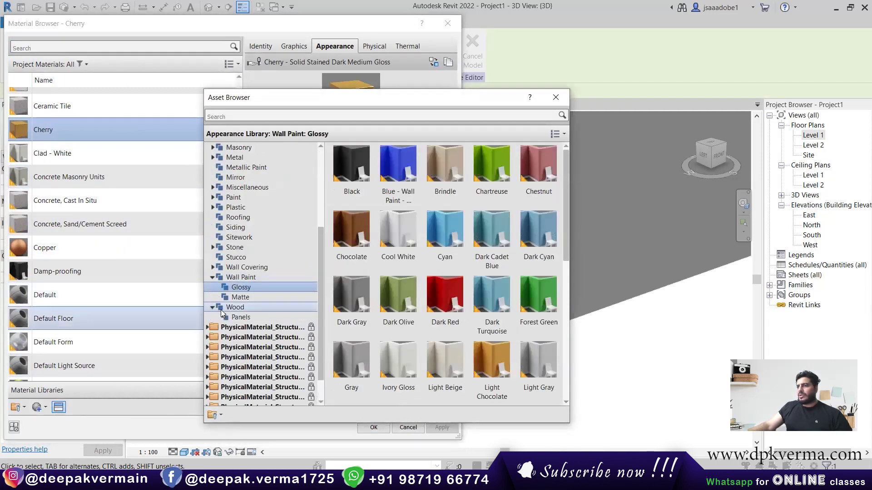
pyautogui.click(265, 317)
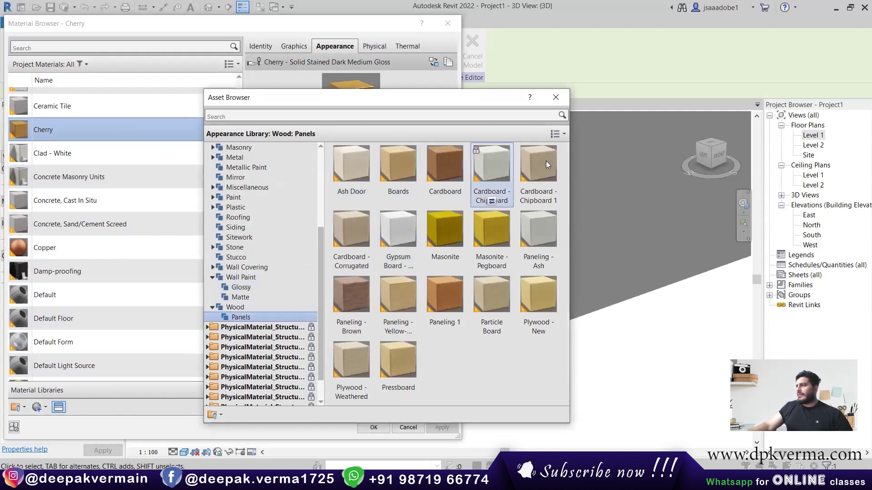
pyautogui.click(556, 97)
# Browse wood texture images in Large icons view, then cancel without loading one.
pyautogui.click(375, 185)
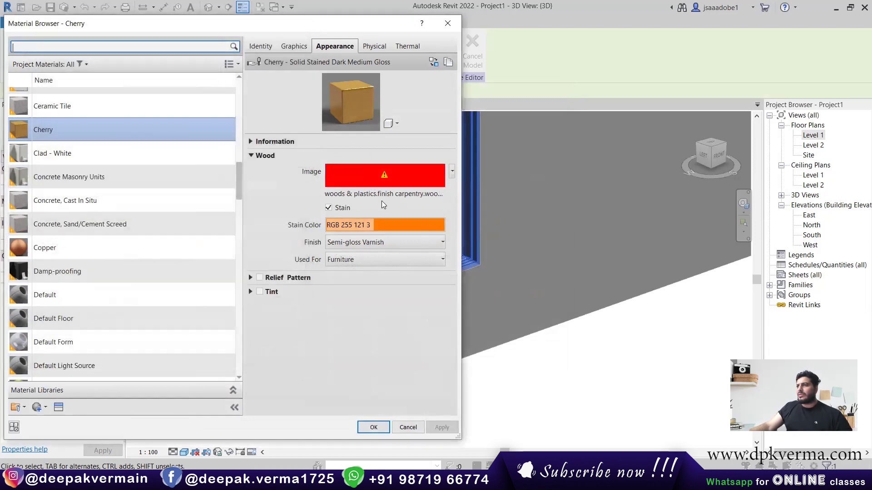
pyautogui.scroll(-3, 377, 199)
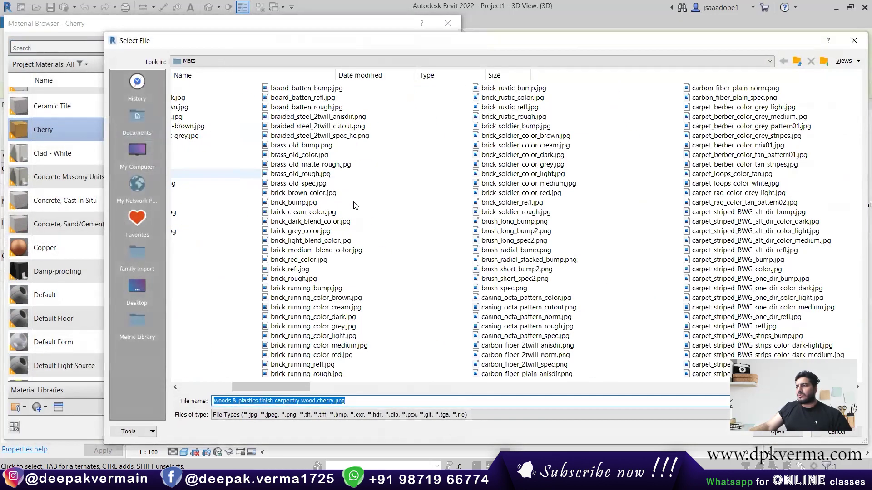
pyautogui.scroll(-3, 376, 199)
pyautogui.scroll(-3, 376, 204)
pyautogui.scroll(-3, 736, 118)
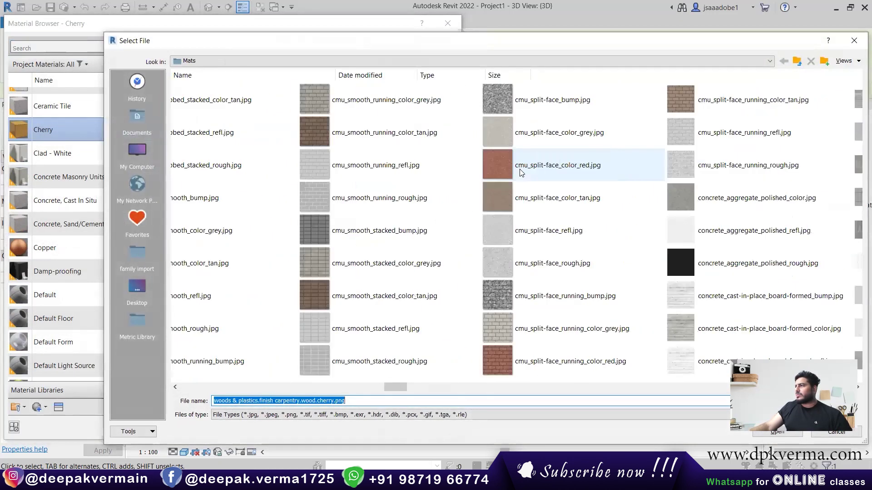
pyautogui.keyDown('ctrl'); pyautogui.scroll(2, 516, 132); pyautogui.keyUp('ctrl')
pyautogui.rightClick(504, 125)
pyautogui.moveTo(555, 138)
pyautogui.click(627, 146)
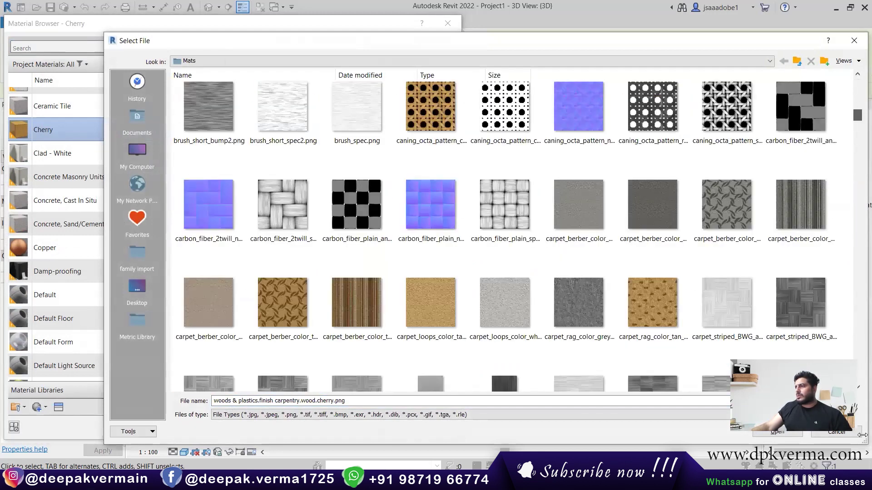
pyautogui.scroll(-15, 858, 361)
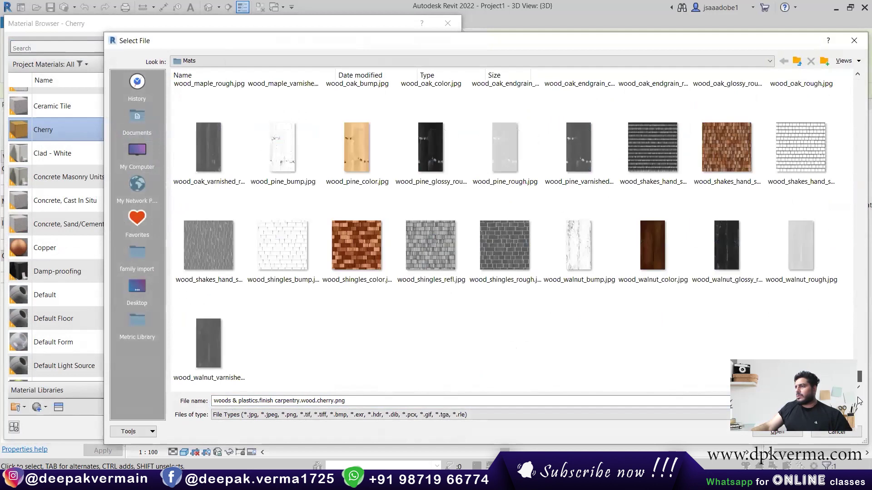
pyautogui.scroll(5, 412, 273)
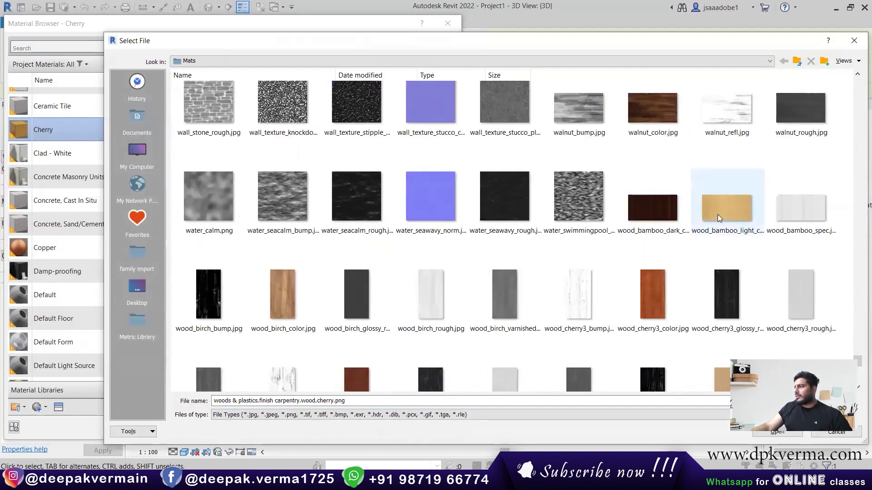
pyautogui.click(664, 210)
pyautogui.scroll(5, 585, 205)
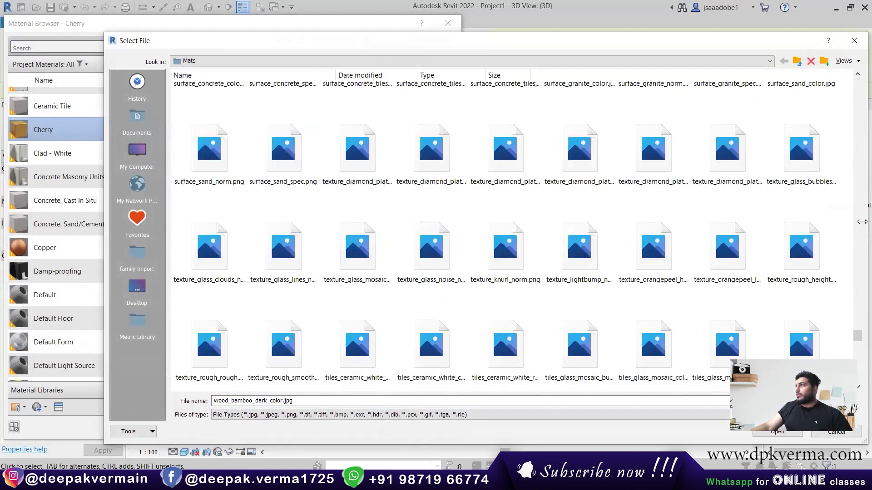
pyautogui.scroll(5, 836, 147)
pyautogui.scroll(10, 836, 147)
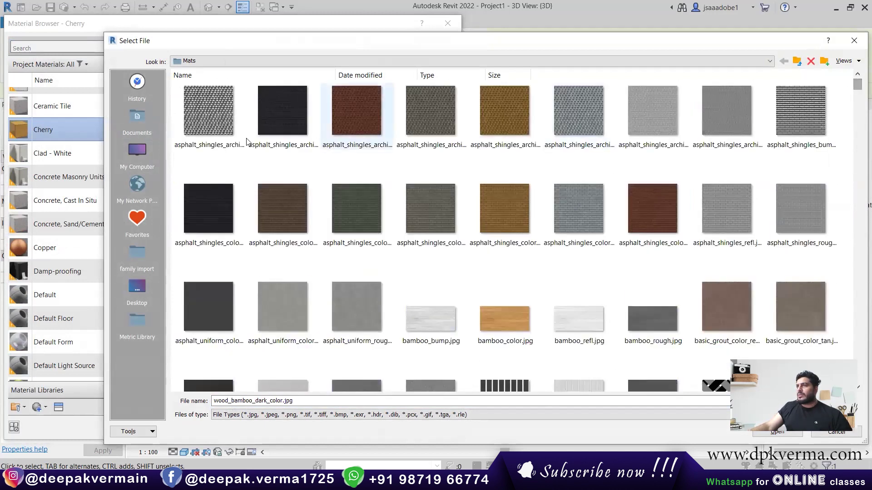
pyautogui.press('Home')
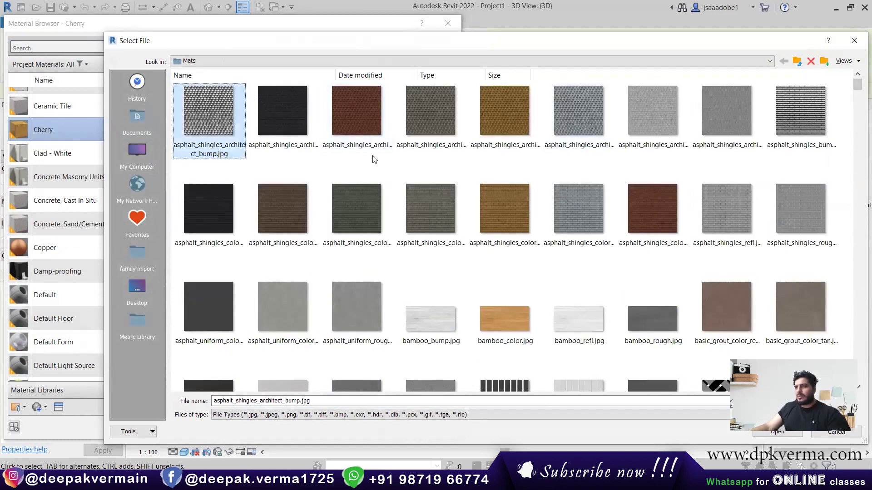
pyautogui.scroll(-6, 374, 159)
pyautogui.scroll(4, 375, 158)
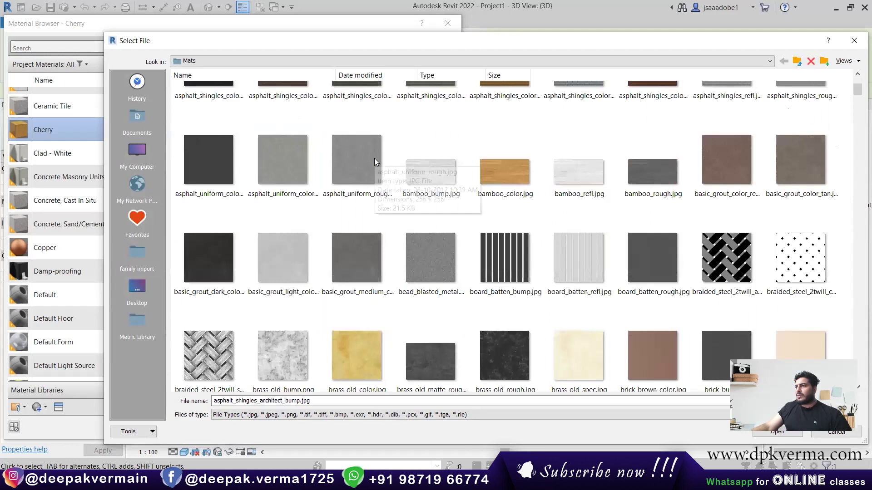
pyautogui.click(854, 40)
# Assign the Aluminium material to the frame sweep and confirm.
pyautogui.scroll(2, 111, 185)
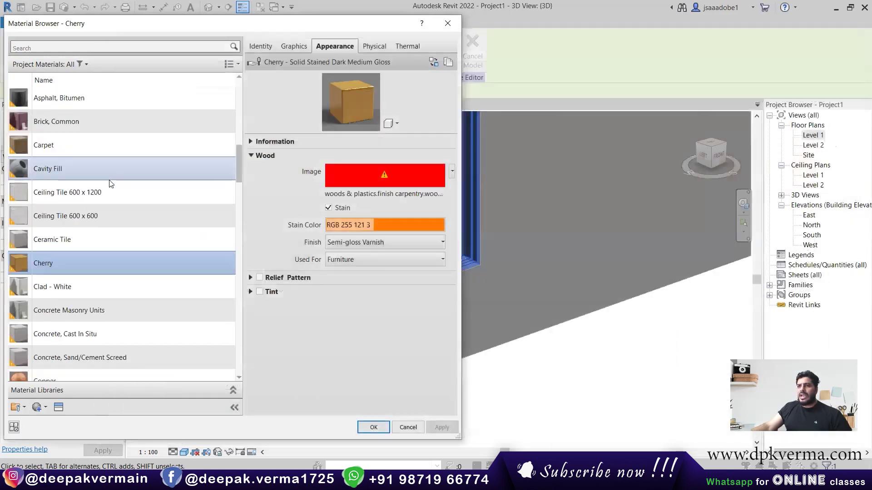
pyautogui.scroll(5, 95, 173)
pyautogui.click(61, 153)
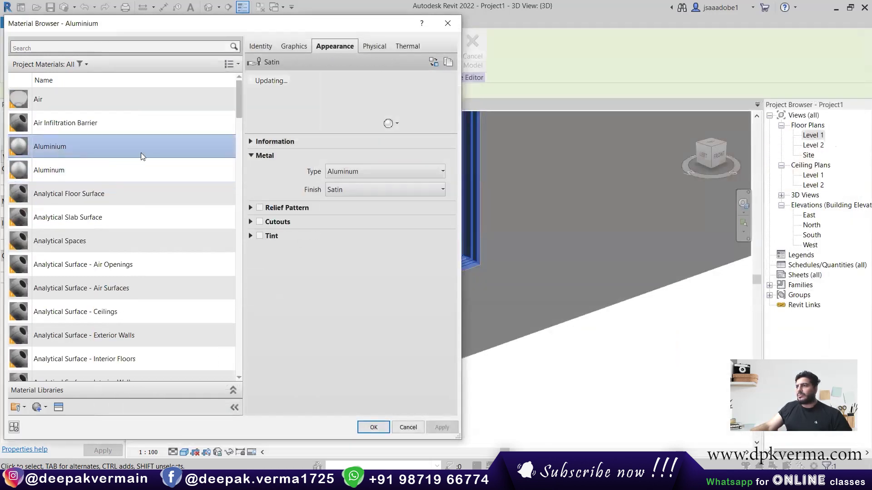
pyautogui.click(372, 427)
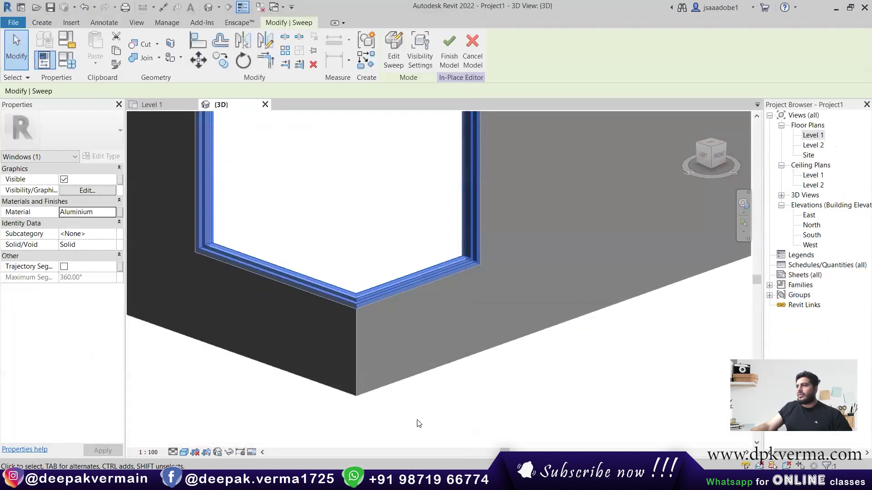
# Pan and zoom the 3D view to review the whole framed corner window.
pyautogui.moveTo(371, 313); pyautogui.dragTo(376, 332, button='middle')
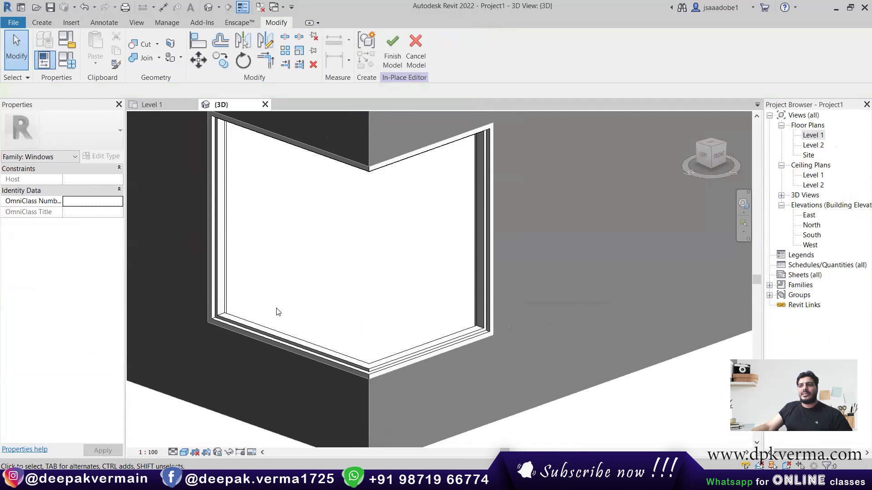
pyautogui.scroll(1, 275, 313)
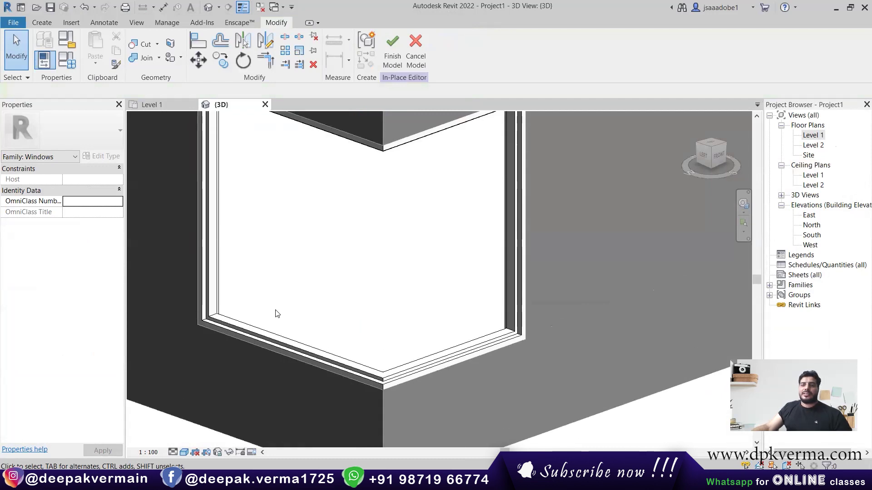
pyautogui.scroll(-2, 276, 313)
pyautogui.moveTo(293, 324); pyautogui.dragTo(343, 328, button='middle')
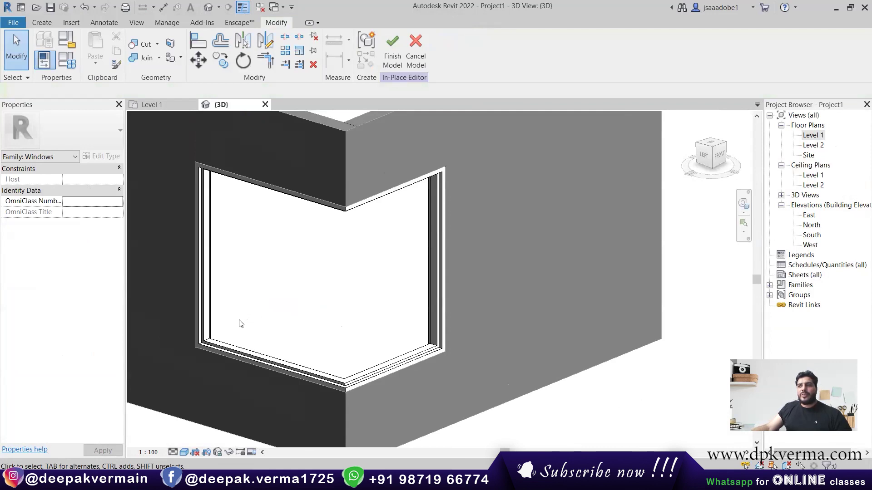
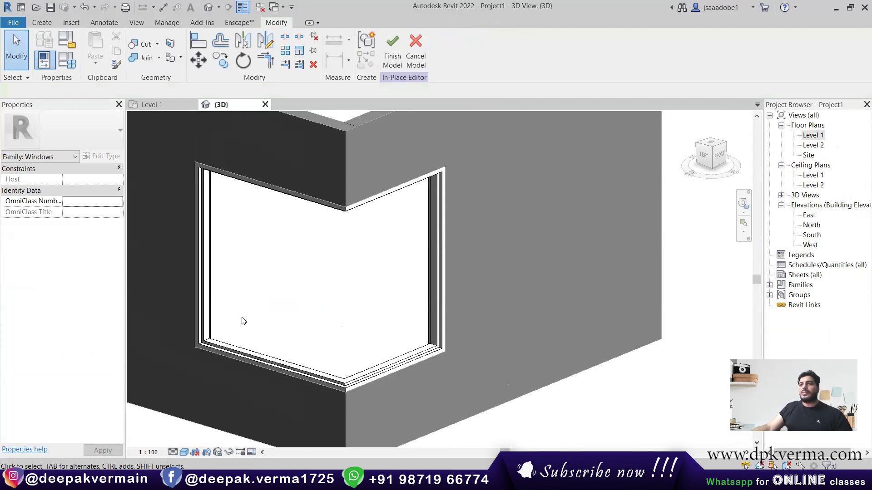
# Switch from the 3D view to the Level 1 floor plan.
pyautogui.doubleClick(812, 136)
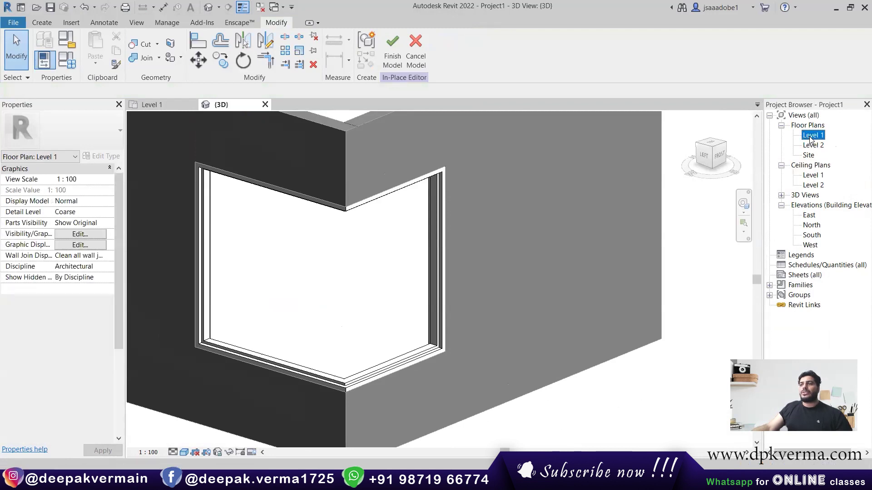
pyautogui.scroll(3, 304, 290)
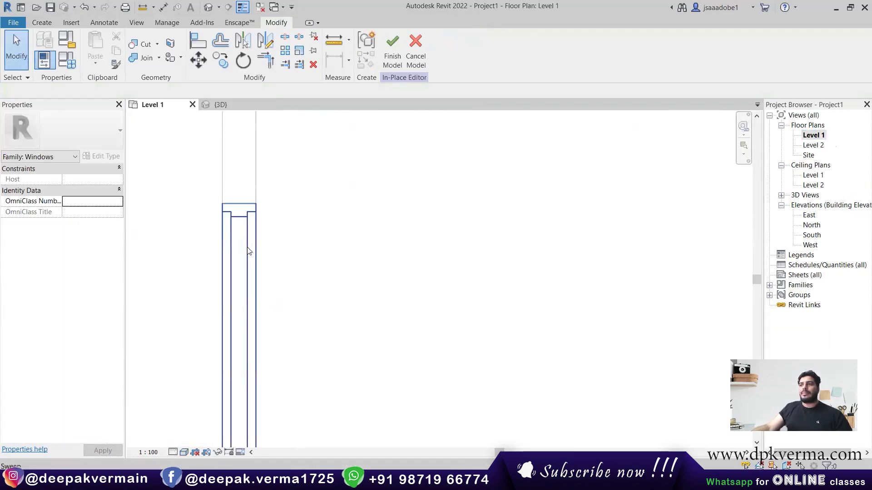
# Start a new extrusion and sketch line segments along the corner window opening.
pyautogui.click(42, 22)
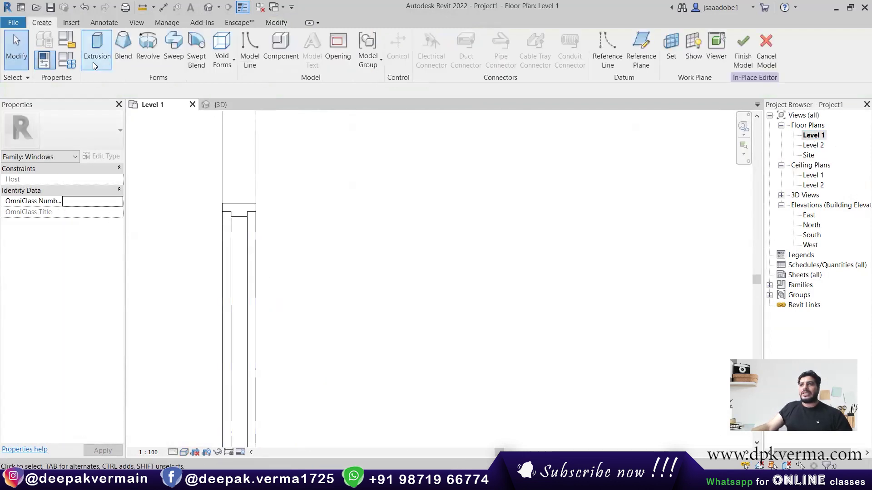
pyautogui.click(97, 45)
pyautogui.scroll(2, 241, 236)
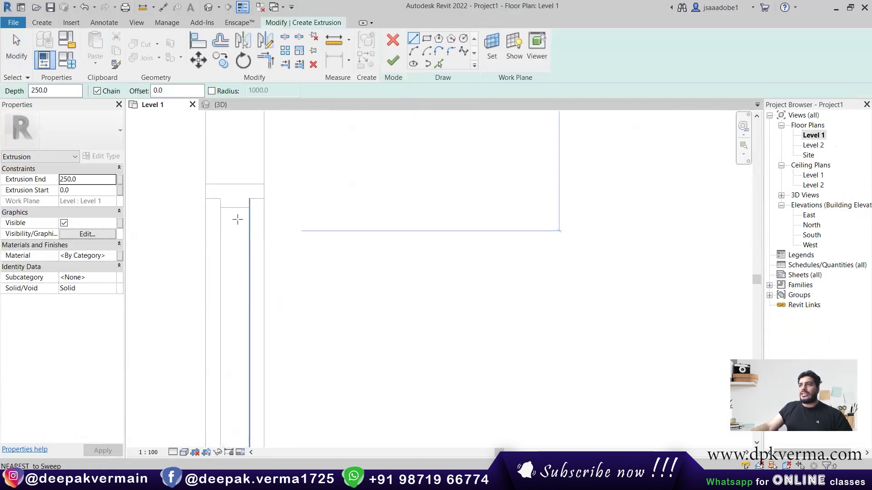
pyautogui.click(234, 205)
pyautogui.scroll(-2, 237, 318)
pyautogui.scroll(3, 241, 341)
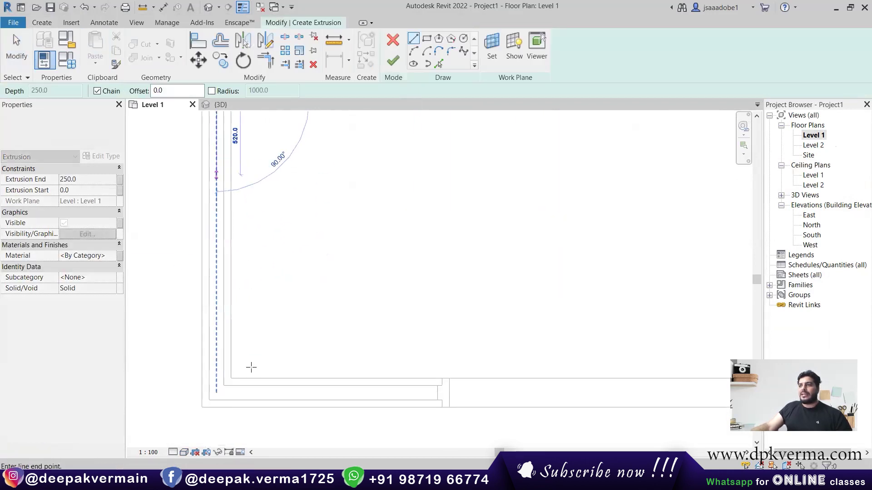
pyautogui.click(215, 380)
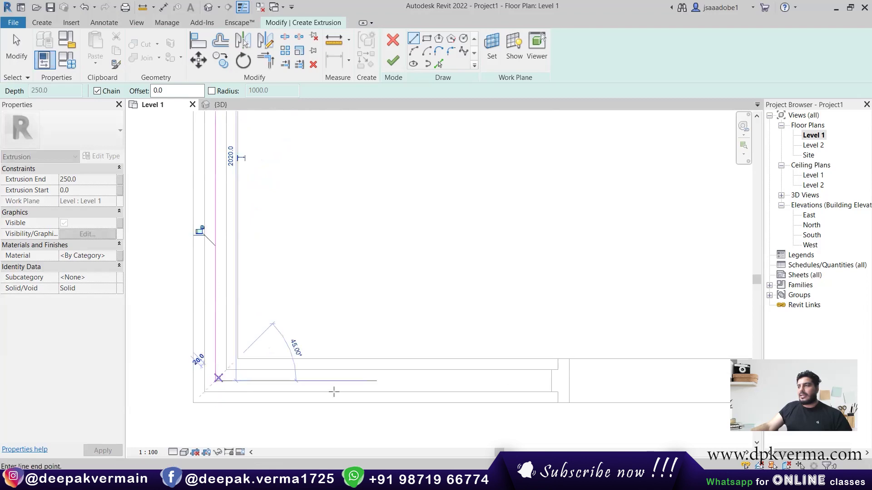
pyautogui.click(551, 381)
pyautogui.moveTo(239, 264); pyautogui.dragTo(240, 276, button='middle')
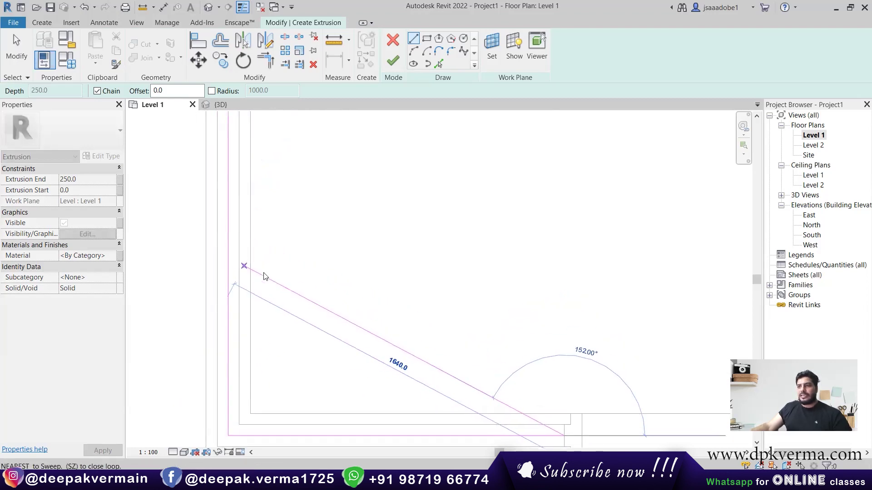
# Abandon the diagonal sketch line and switch to Pick Lines with offset 5.
pyautogui.press('Escape')
pyautogui.press('Escape')
pyautogui.scroll(2, 229, 168)
pyautogui.scroll(2, 226, 151)
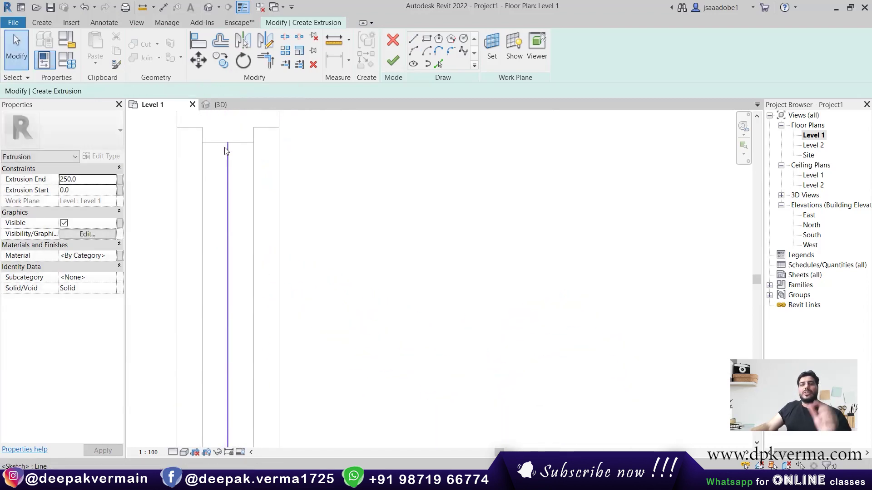
pyautogui.scroll(2, 223, 153)
pyautogui.click(439, 64)
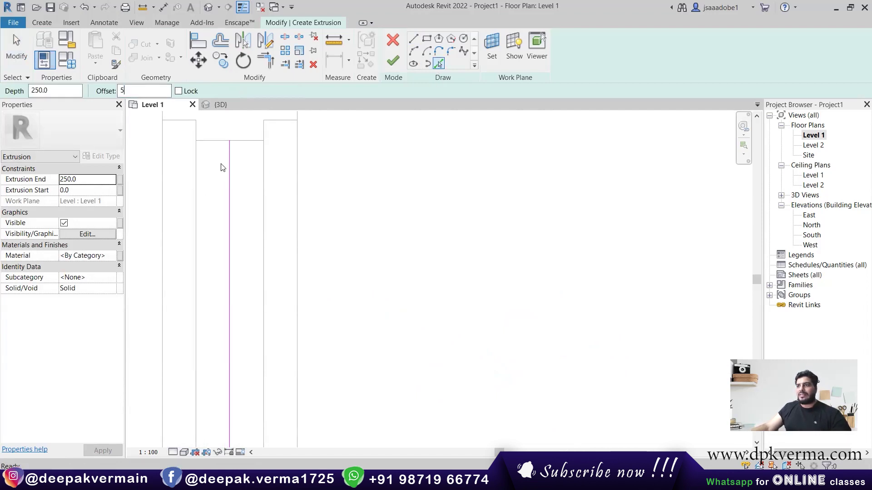
# Pick the centre line to add an offset sketch line beside it.
pyautogui.moveTo(288, 231)
pyautogui.mouseDown(button='middle')
pyautogui.moveTo(356, 334)
pyautogui.moveTo(320, 356)
pyautogui.mouseUp(button='middle')
pyautogui.scroll(-2, 320, 356)
pyautogui.scroll(3, 247, 311)
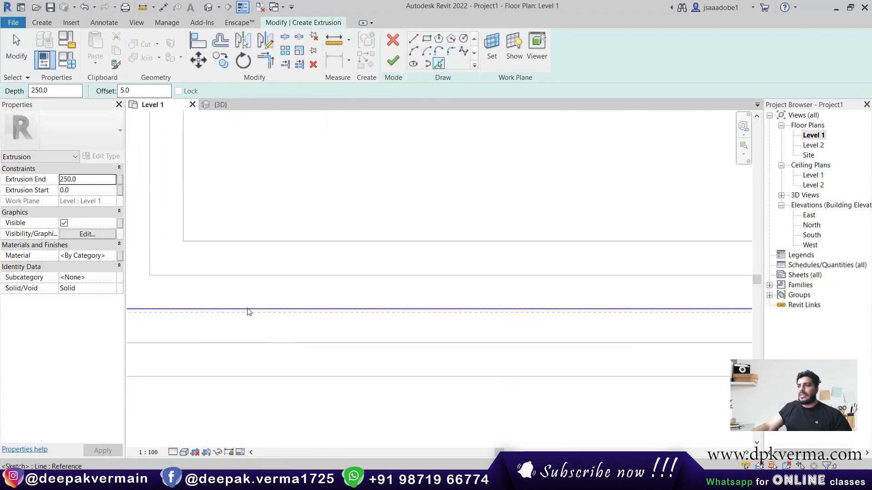
pyautogui.click(249, 310)
pyautogui.scroll(2, 574, 327)
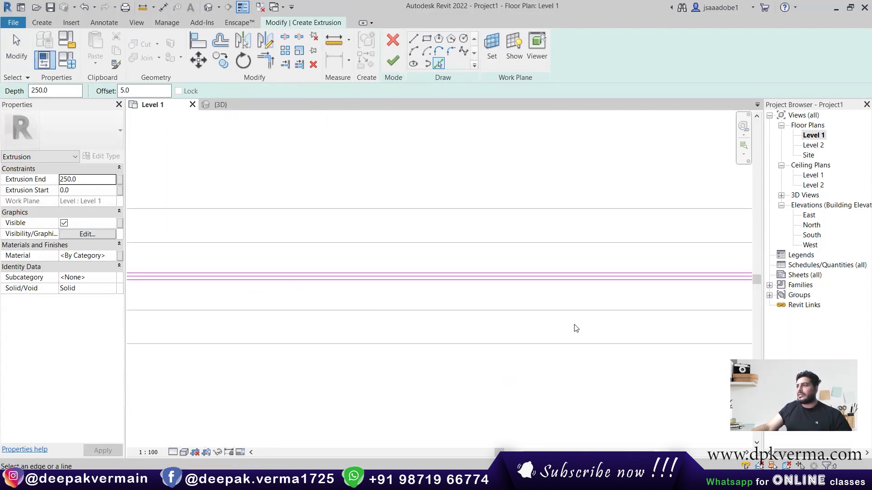
pyautogui.scroll(2, 252, 307)
# Draw short straight lines closing the top end of the outline.
pyautogui.click(414, 39)
pyautogui.scroll(2, 364, 241)
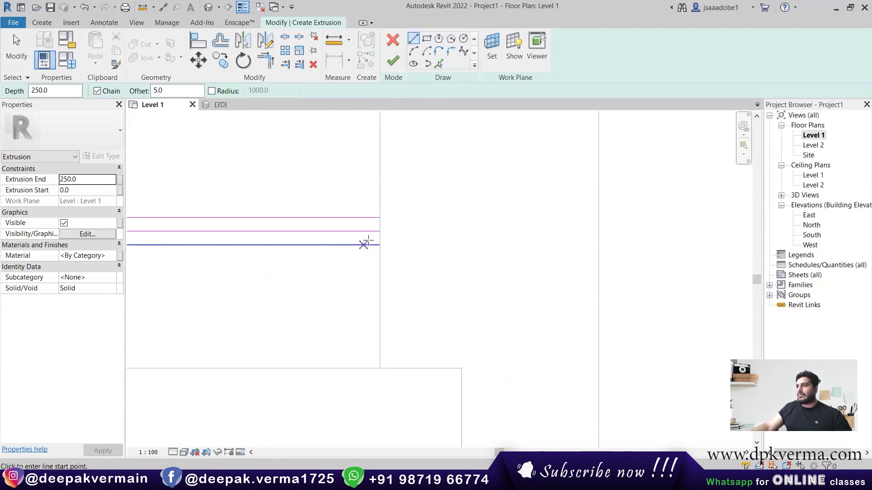
pyautogui.click(379, 218)
pyautogui.click(380, 245)
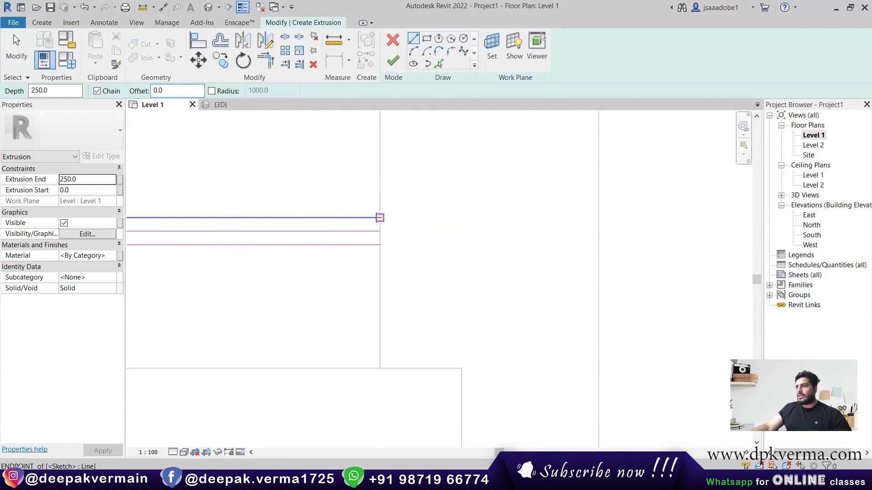
pyautogui.click(380, 217)
pyautogui.click(379, 244)
pyautogui.press('Escape')
pyautogui.press('Escape')
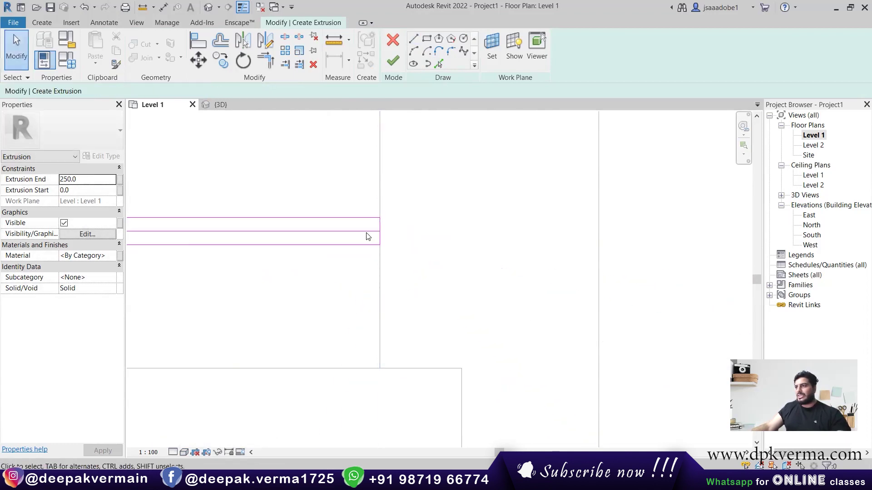
pyautogui.press('Escape')
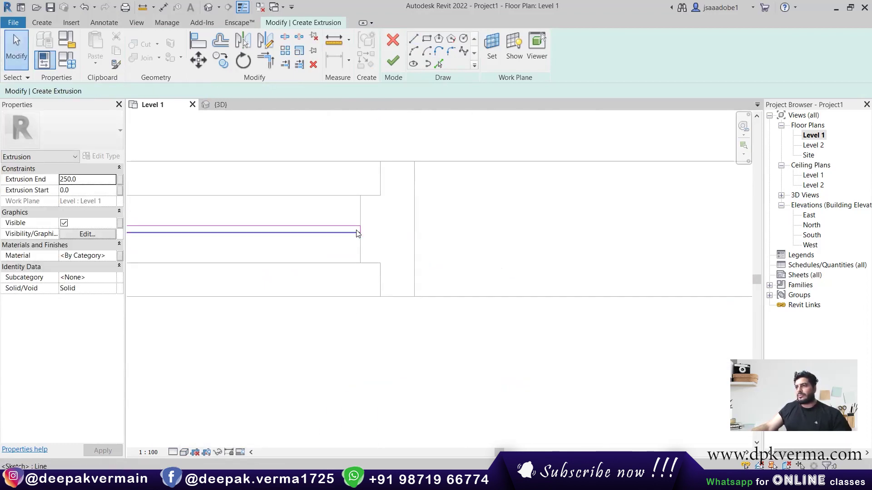
# Delete the middle centre sketch line from the outline.
pyautogui.scroll(3, 408, 368)
pyautogui.moveTo(539, 376); pyautogui.dragTo(418, 384, button='middle')
pyautogui.scroll(2, 424, 276)
pyautogui.scroll(3, 411, 246)
pyautogui.scroll(3, 371, 256)
pyautogui.click(348, 272)
pyautogui.press('Delete')
# Draw a closing line across the outline and dismiss the intersecting-lines error.
pyautogui.press('l')
pyautogui.press('i')
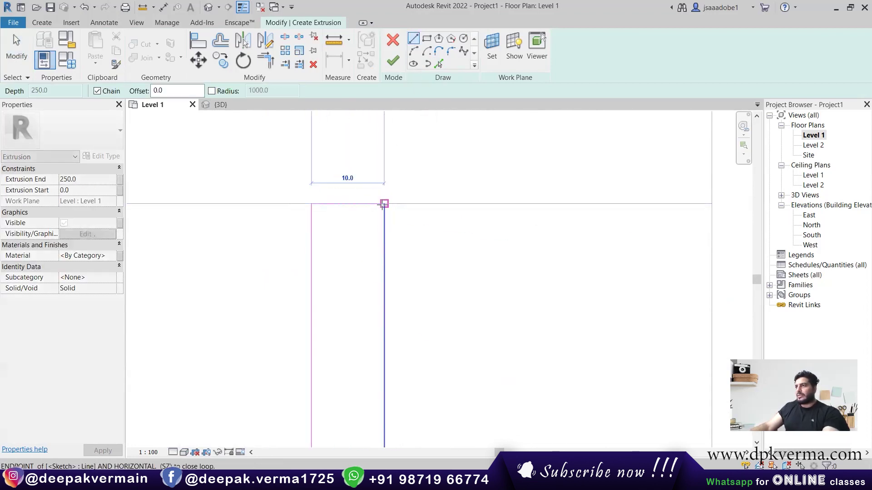
pyautogui.click(393, 60)
pyautogui.scroll(-2, 540, 395)
pyautogui.click(821, 460)
pyautogui.scroll(1, 364, 259)
pyautogui.scroll(1, 376, 245)
pyautogui.scroll(-1, 373, 300)
pyautogui.scroll(-3, 373, 302)
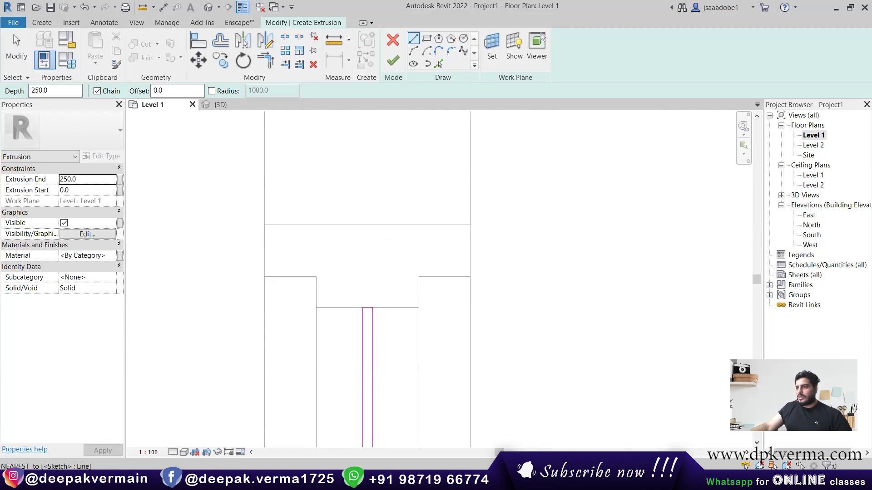
pyautogui.moveTo(288, 136)
pyautogui.mouseDown(button='middle')
pyautogui.moveTo(229, 255)
pyautogui.moveTo(274, 210)
pyautogui.mouseUp(button='middle')
pyautogui.scroll(-1, 314, 280)
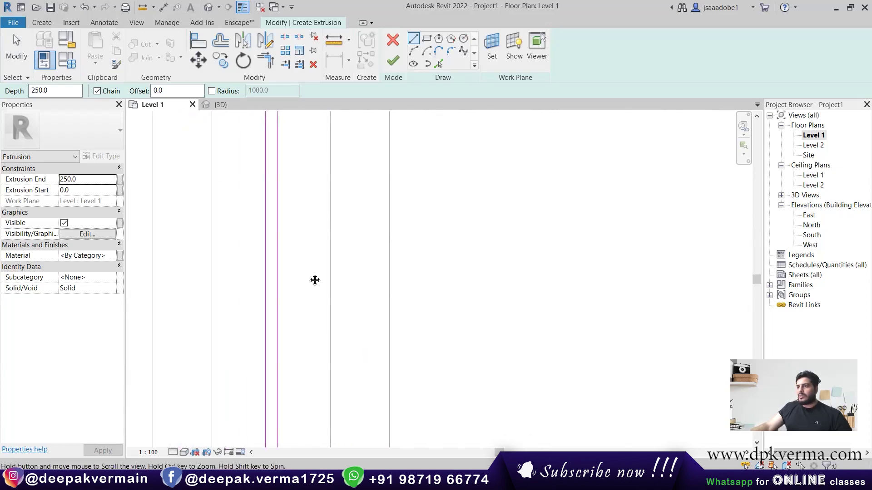
pyautogui.scroll(-1, 282, 173)
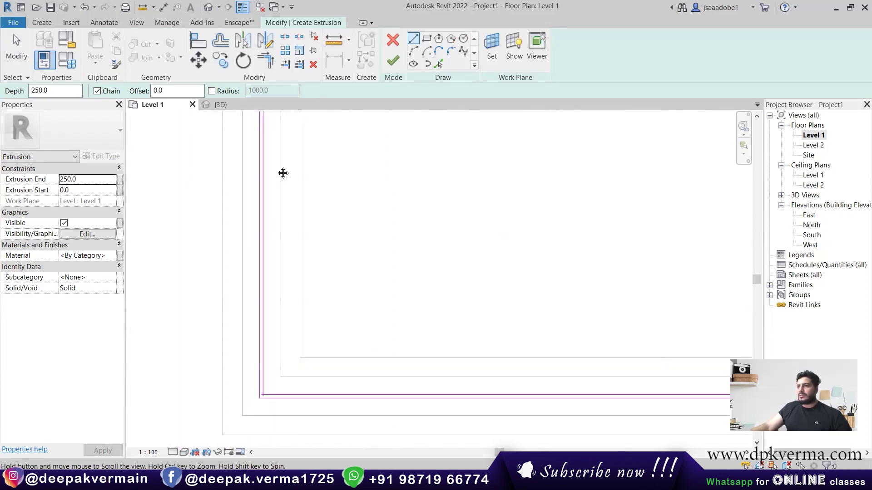
pyautogui.scroll(2, 247, 264)
pyautogui.scroll(2, 247, 265)
# Trim the sketch to a corner, finish it, and view the 3D model in Wireframe.
pyautogui.press('t')
pyautogui.press('r')
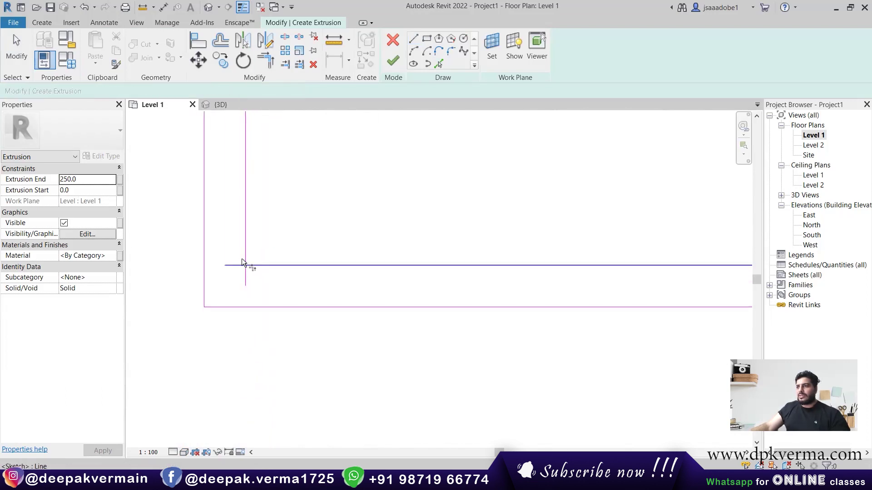
pyautogui.click(392, 60)
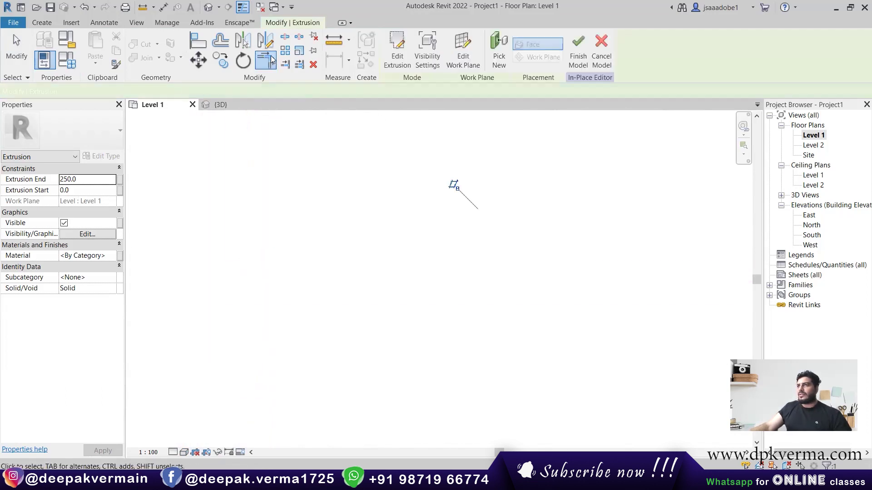
pyautogui.hotkey('ctrl', 'Tab')
pyautogui.scroll(-2, 343, 383)
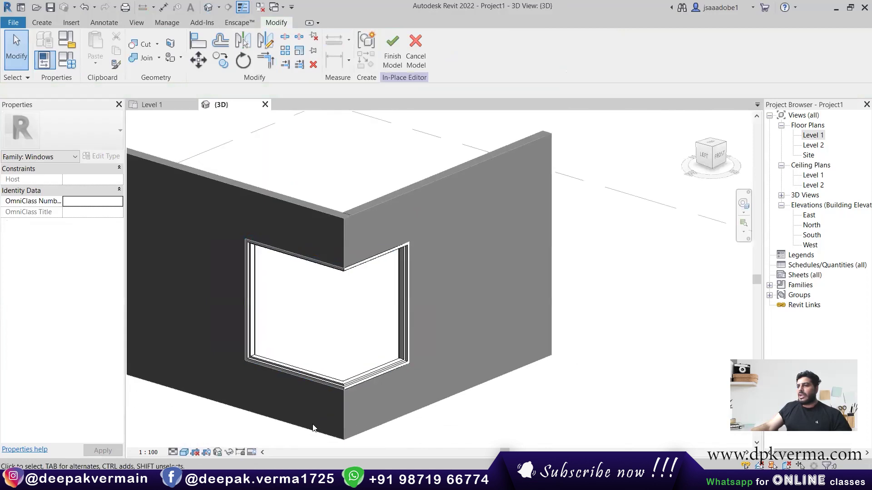
pyautogui.click(190, 453)
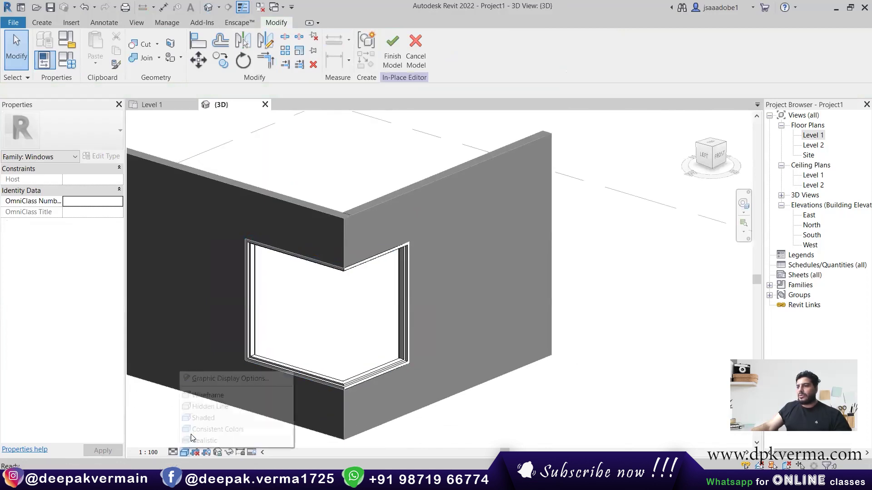
pyautogui.click(218, 395)
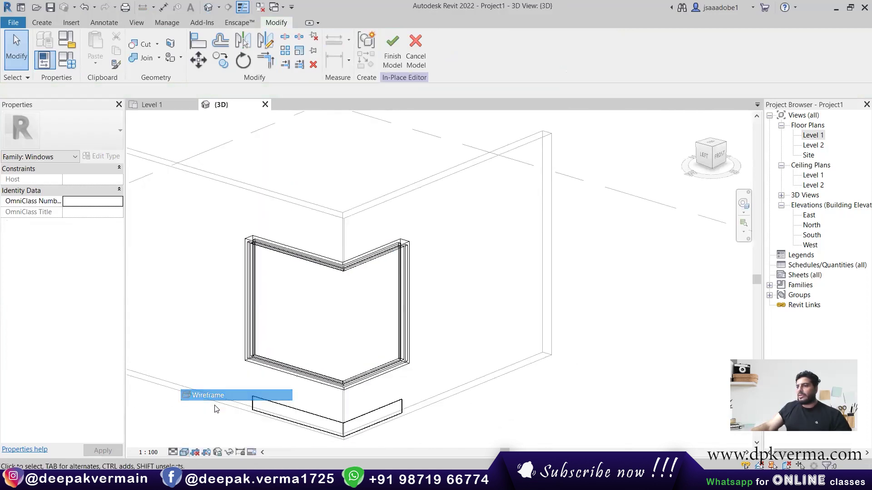
# From the LEFT view, stretch the glass extrusion from sill 980 to head 3020, then restore Shaded.
pyautogui.click(322, 417)
pyautogui.scroll(2, 333, 402)
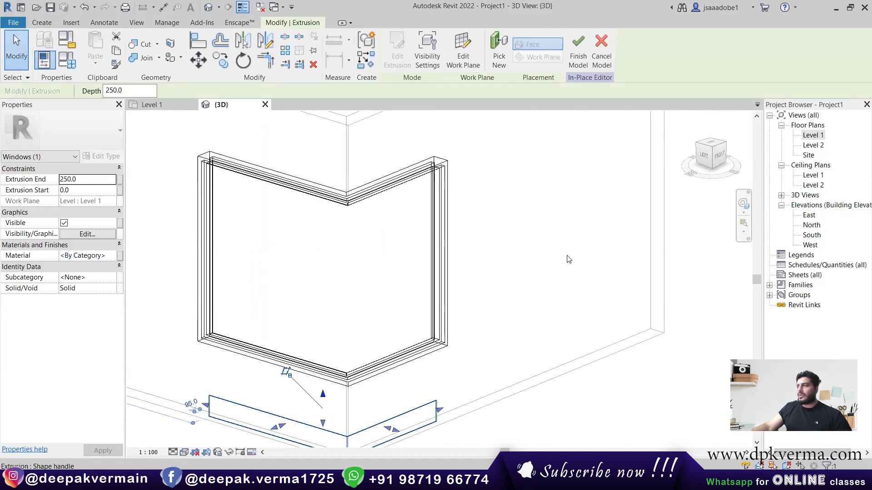
pyautogui.click(703, 155)
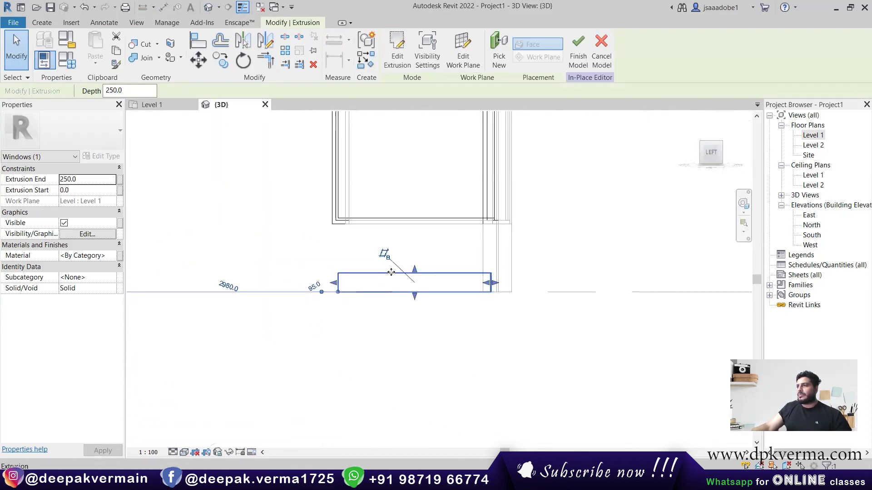
pyautogui.moveTo(388, 339); pyautogui.dragTo(386, 159)
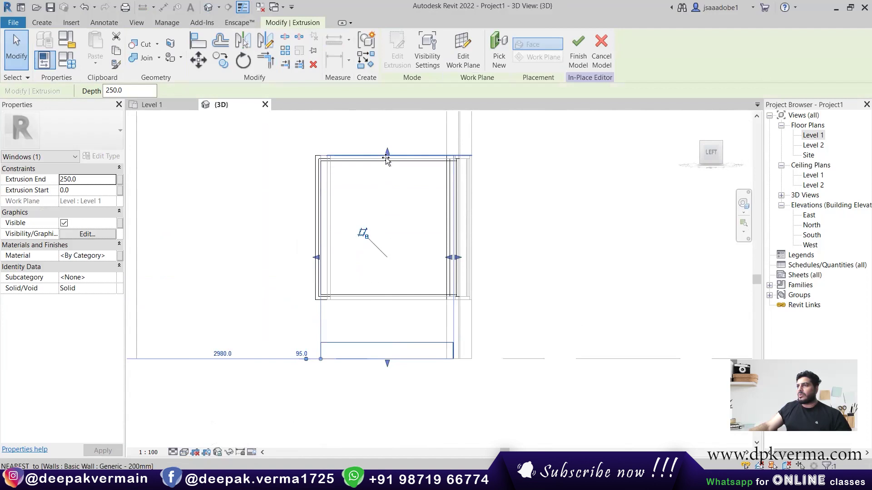
pyautogui.moveTo(388, 365); pyautogui.dragTo(388, 295)
pyautogui.keyDown('shift'); pyautogui.moveTo(389, 295); pyautogui.dragTo(400, 350, button='middle'); pyautogui.keyUp('shift')
pyautogui.press('Escape')
pyautogui.click(184, 451)
pyautogui.click(209, 415)
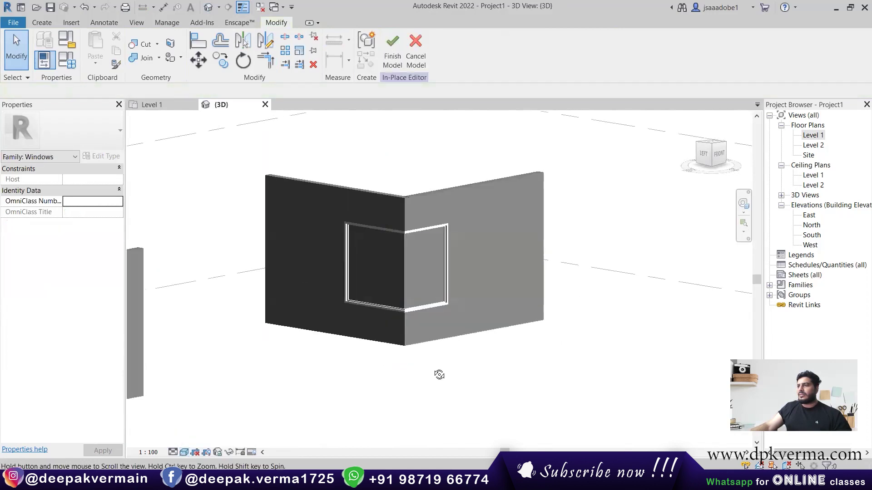
pyautogui.scroll(3, 439, 374)
# Select the glass extrusion and open its material in the Material Browser.
pyautogui.click(394, 293)
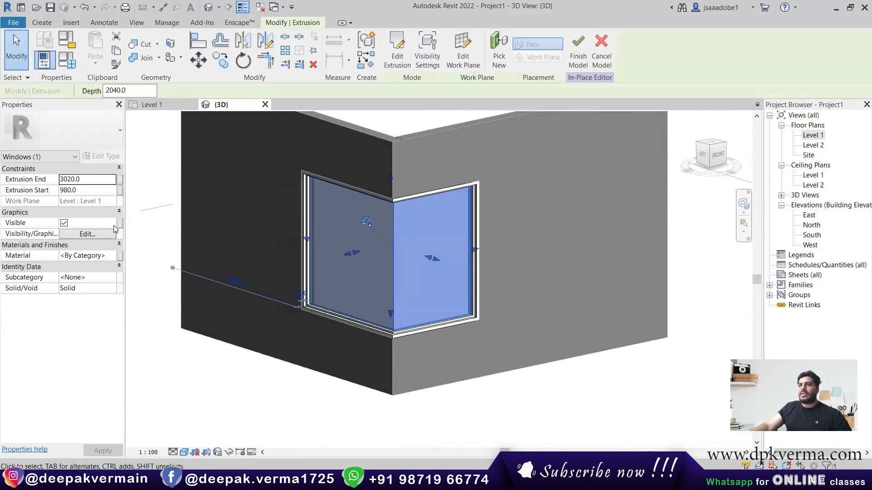
pyautogui.click(109, 256)
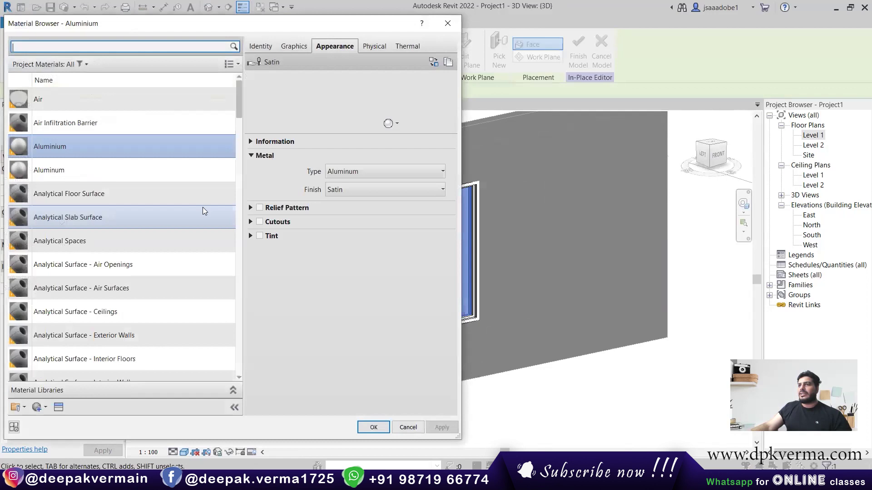
pyautogui.scroll(-4, 126, 259)
pyautogui.scroll(-4, 126, 263)
pyautogui.scroll(-4, 126, 259)
pyautogui.scroll(-4, 126, 260)
pyautogui.scroll(-5, 127, 260)
pyautogui.scroll(-1, 126, 259)
pyautogui.scroll(-2, 126, 260)
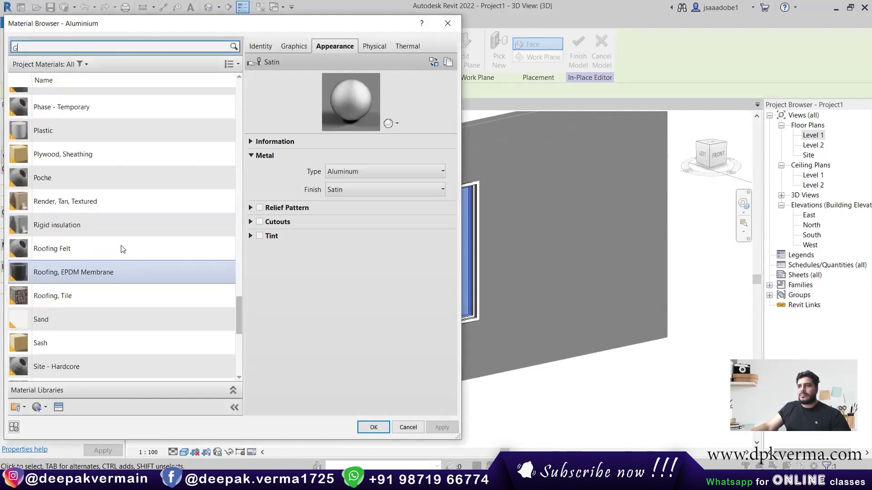
# Search 'G' and assign the Glass material to the panel.
pyautogui.write('G')
pyautogui.scroll(-4, 103, 218)
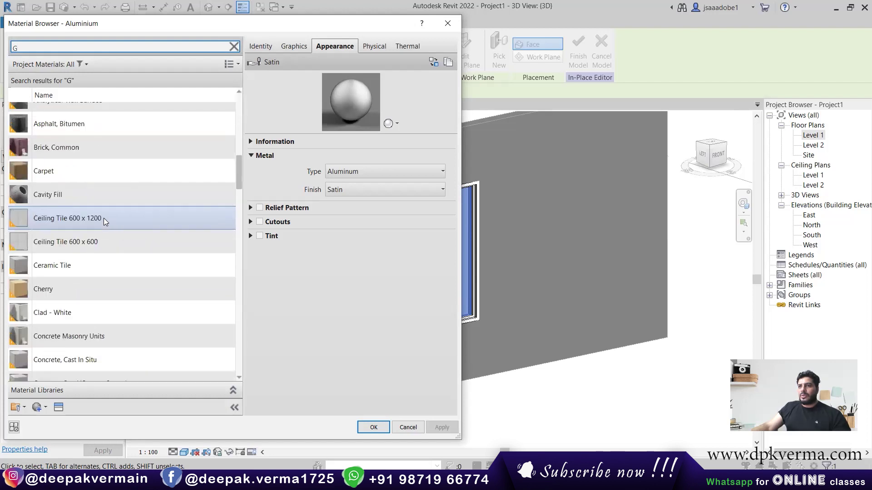
pyautogui.scroll(-3, 103, 219)
pyautogui.scroll(-2, 103, 219)
pyautogui.scroll(-3, 104, 219)
pyautogui.scroll(-2, 95, 204)
pyautogui.scroll(-1, 74, 223)
pyautogui.click(72, 211)
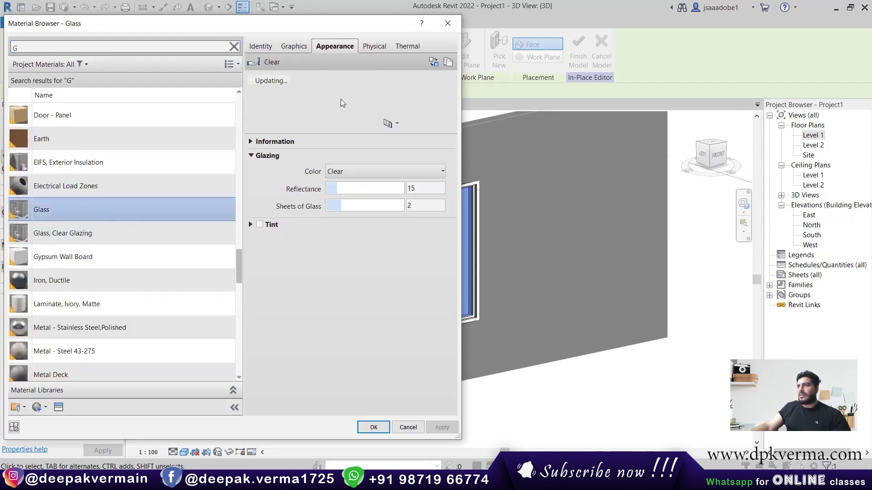
# Set the Glass glazing colour to Green and reflectance to 38.
pyautogui.click(347, 175)
pyautogui.click(377, 200)
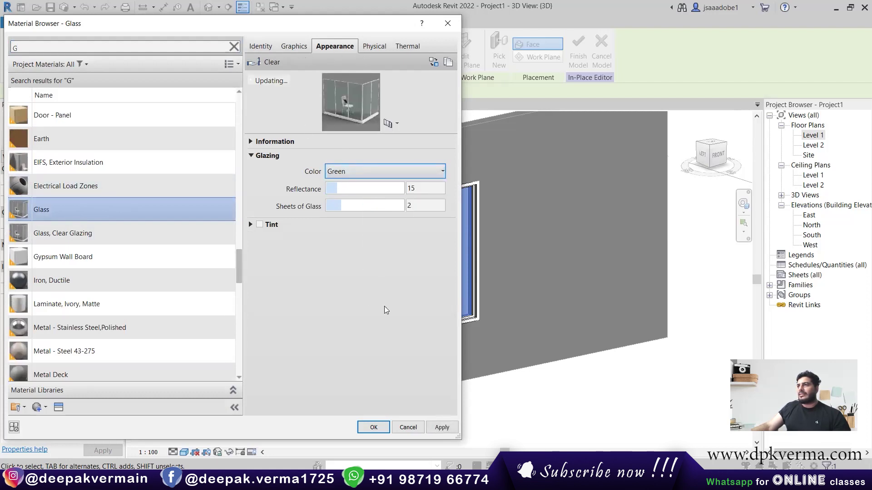
pyautogui.moveTo(337, 188); pyautogui.dragTo(351, 188)
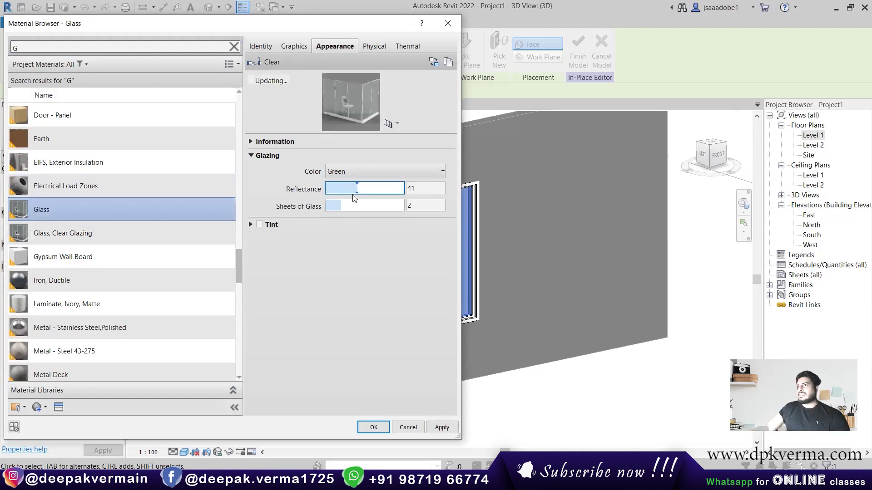
pyautogui.moveTo(351, 188); pyautogui.dragTo(355, 190)
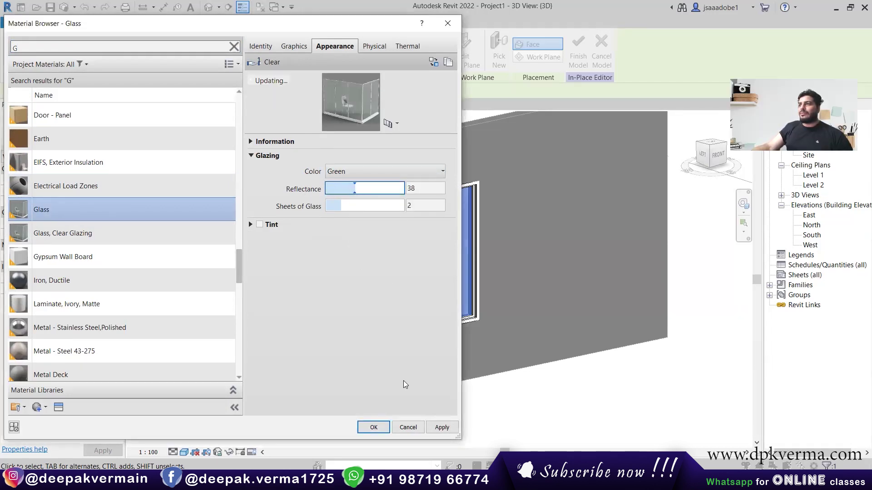
pyautogui.click(375, 428)
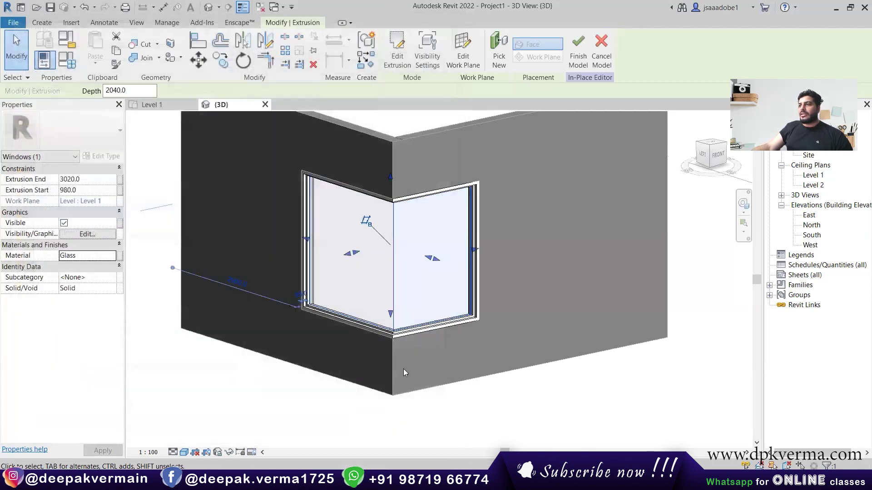
pyautogui.moveTo(432, 359)
pyautogui.keyDown('shift'); pyautogui.mouseDown(button='middle')
pyautogui.moveTo(463, 343)
pyautogui.moveTo(421, 357)
pyautogui.mouseUp(button='middle'); pyautogui.keyUp('shift')
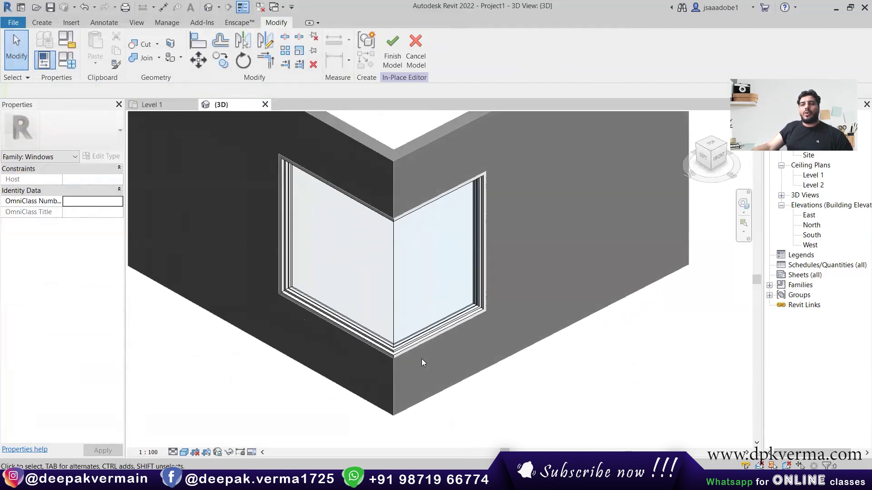
pyautogui.moveTo(421, 359)
pyautogui.keyDown('shift'); pyautogui.mouseDown(button='middle')
pyautogui.moveTo(429, 364)
pyautogui.moveTo(426, 323)
pyautogui.mouseUp(button='middle'); pyautogui.keyUp('shift')
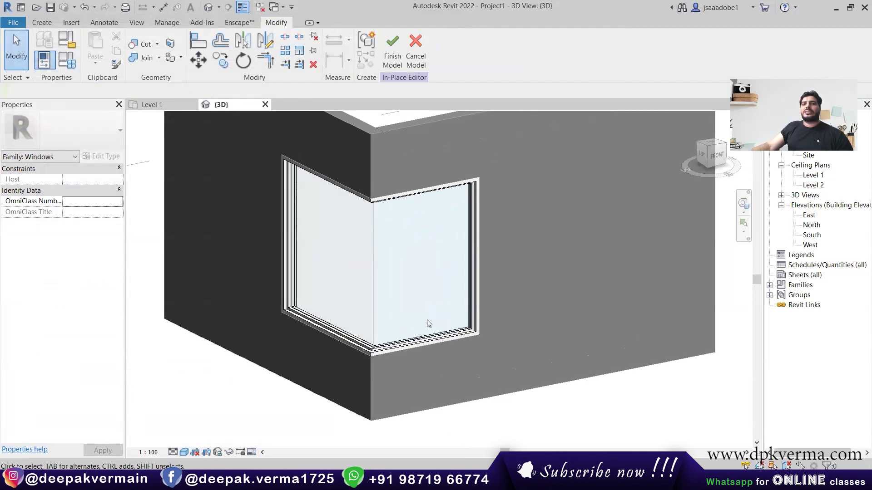
pyautogui.scroll(2, 411, 322)
pyautogui.moveTo(294, 231); pyautogui.dragTo(302, 302, button='middle')
pyautogui.scroll(-2, 356, 369)
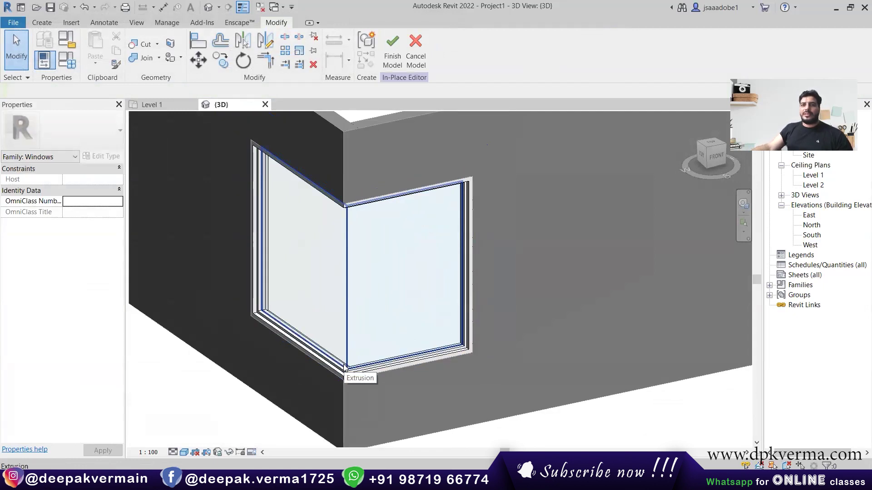
pyautogui.scroll(-3, 345, 369)
pyautogui.scroll(2, 364, 345)
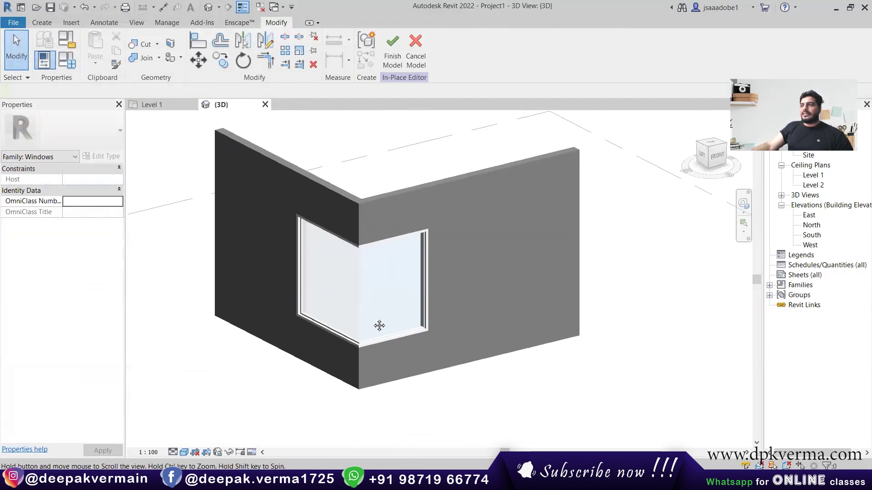
pyautogui.scroll(1, 372, 319)
pyautogui.scroll(1, 372, 318)
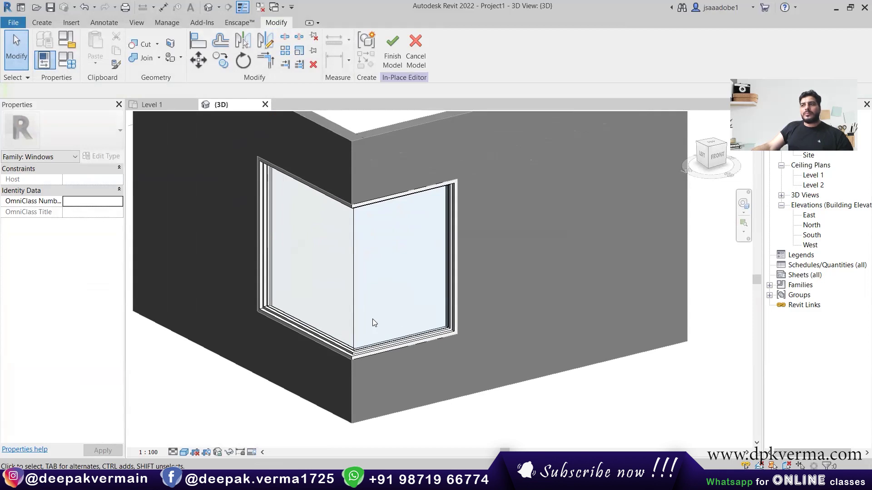
pyautogui.scroll(2, 347, 307)
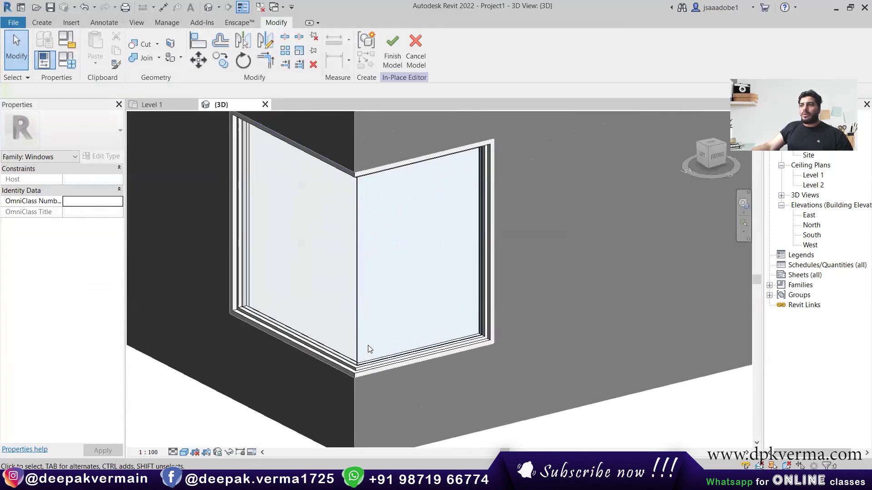
pyautogui.scroll(1, 354, 350)
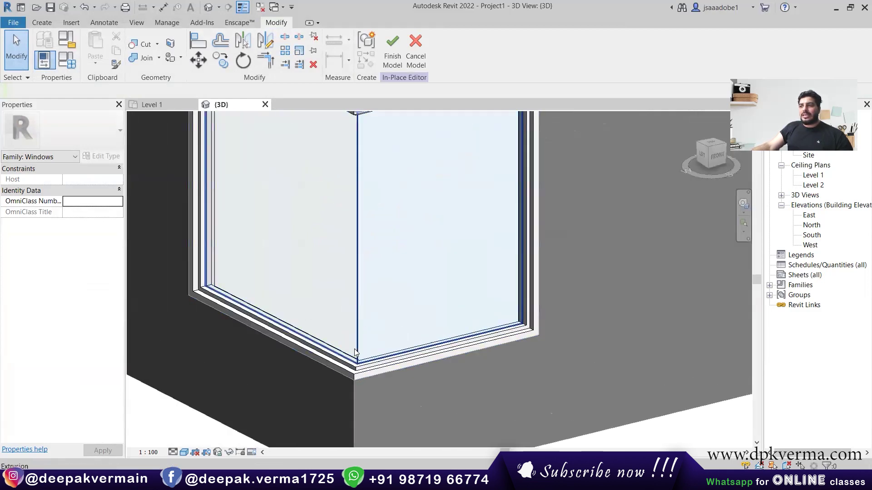
pyautogui.scroll(-2, 357, 363)
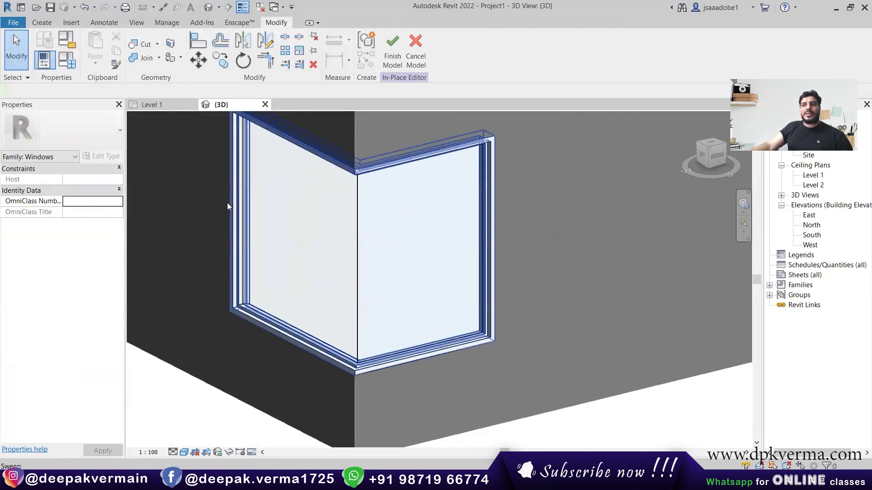
pyautogui.keyDown('shift'); pyautogui.moveTo(227, 198); pyautogui.dragTo(248, 165, button='middle'); pyautogui.keyUp('shift')
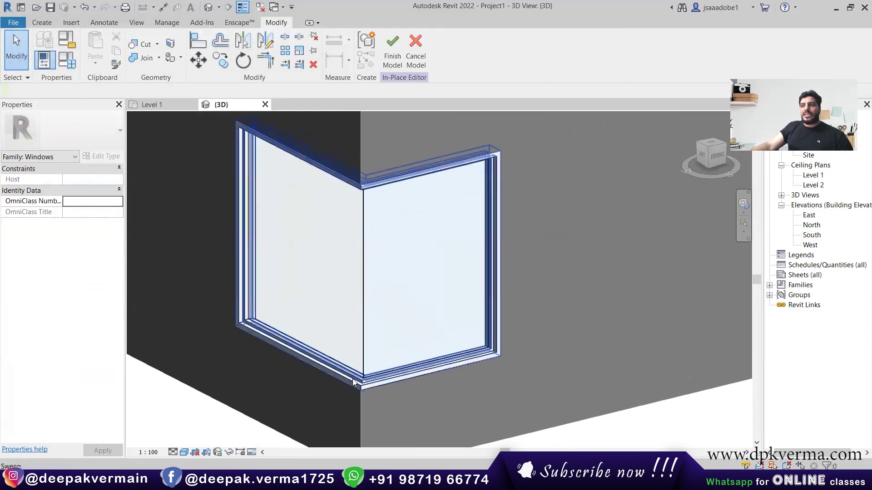
pyautogui.scroll(2, 363, 396)
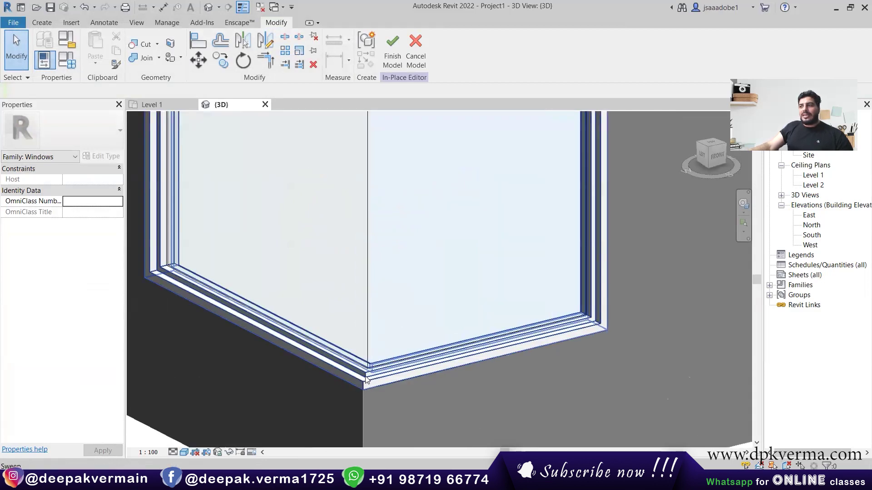
pyautogui.scroll(-2, 377, 307)
pyautogui.scroll(2, 352, 171)
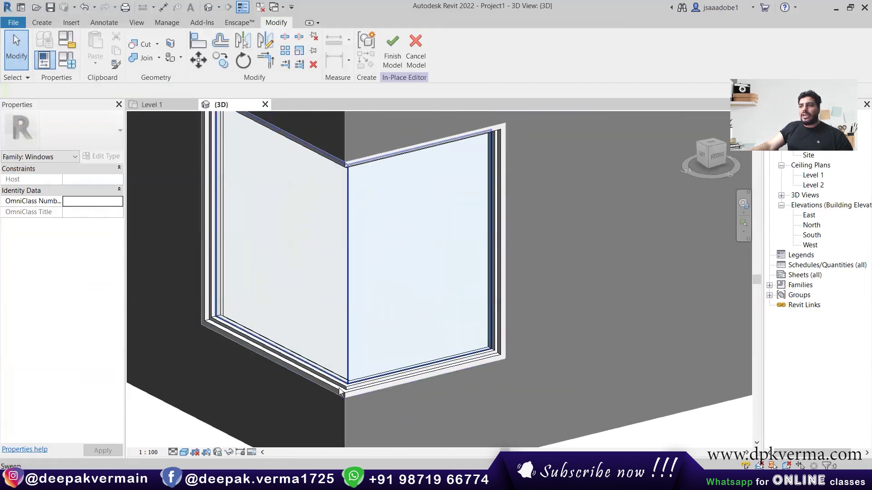
pyautogui.scroll(-2, 352, 171)
pyautogui.scroll(2, 348, 385)
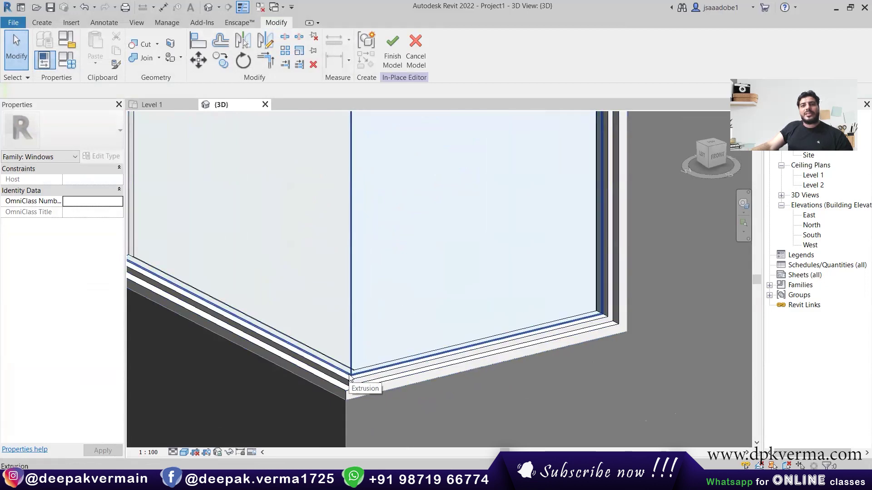
pyautogui.scroll(-1, 354, 367)
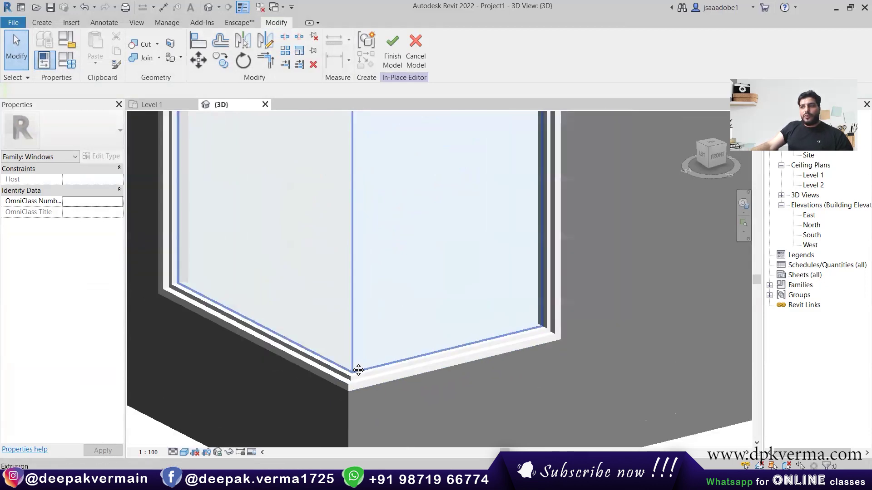
pyautogui.scroll(-2, 354, 369)
pyautogui.scroll(-1, 349, 338)
pyautogui.keyDown('shift'); pyautogui.moveTo(348, 338); pyautogui.dragTo(345, 345, button='middle'); pyautogui.keyUp('shift')
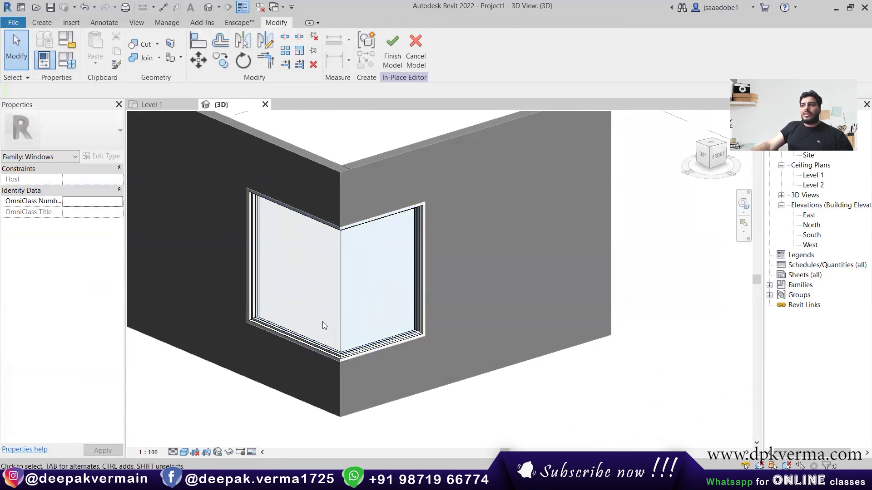
pyautogui.scroll(1, 323, 322)
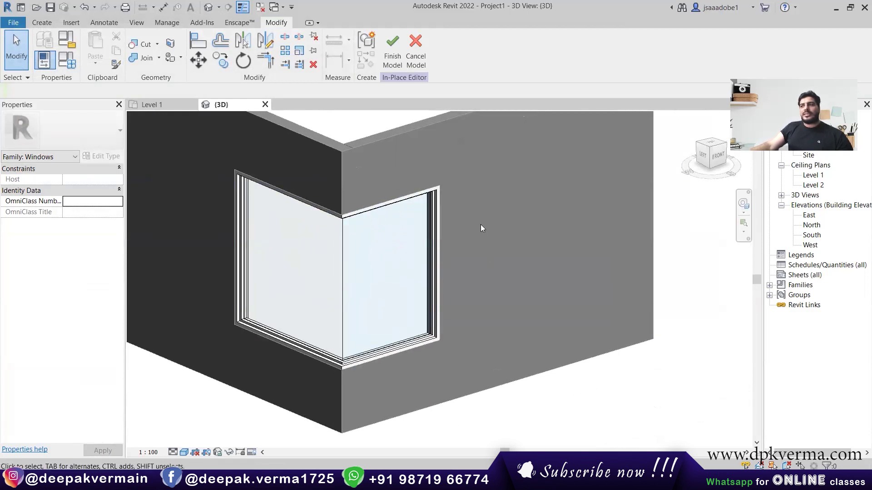
pyautogui.scroll(-2, 475, 249)
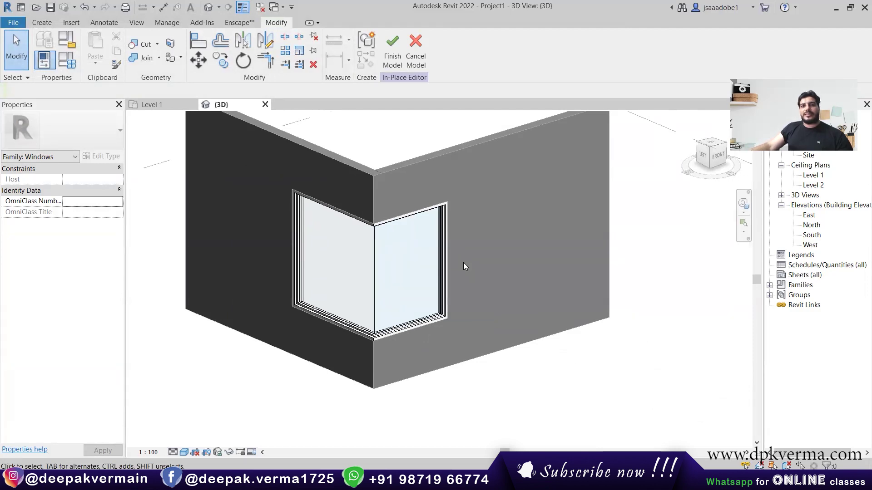
pyautogui.keyDown('shift'); pyautogui.moveTo(463, 267); pyautogui.dragTo(287, 285, button='middle'); pyautogui.keyUp('shift')
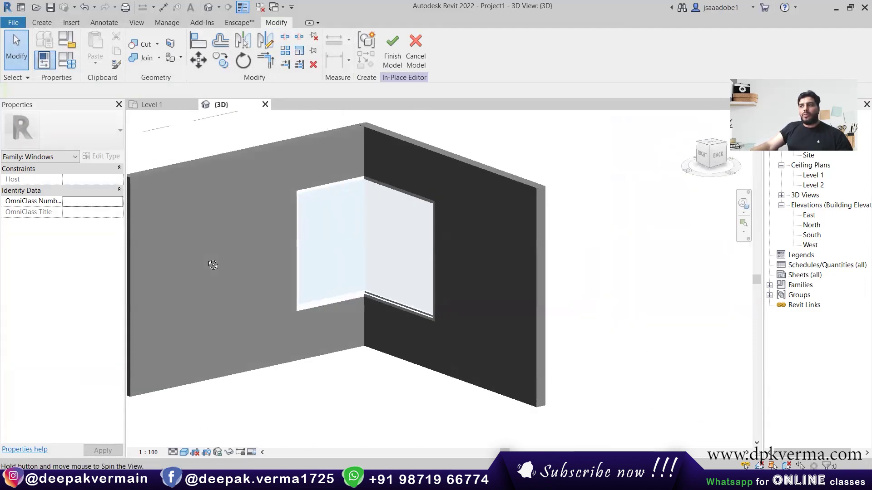
pyautogui.moveTo(289, 244)
pyautogui.keyDown('shift'); pyautogui.mouseDown(button='middle')
pyautogui.moveTo(448, 297)
pyautogui.moveTo(417, 310)
pyautogui.mouseUp(button='middle'); pyautogui.keyUp('shift')
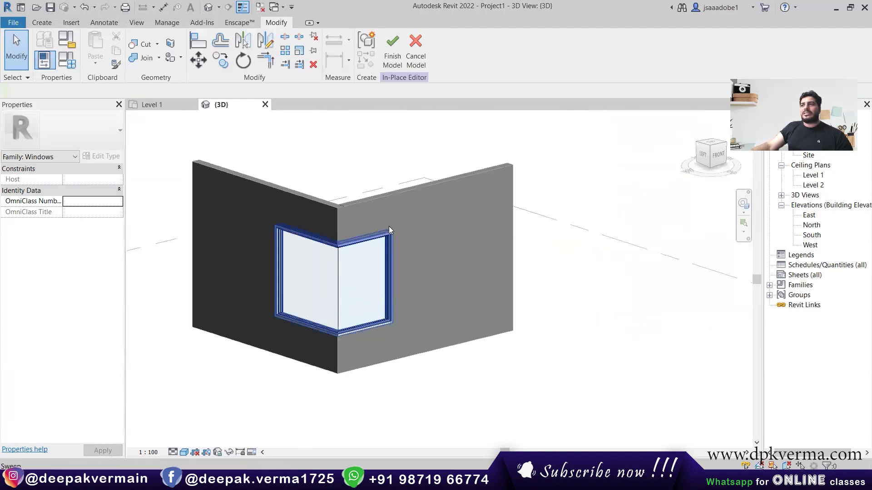
pyautogui.scroll(-1, 389, 226)
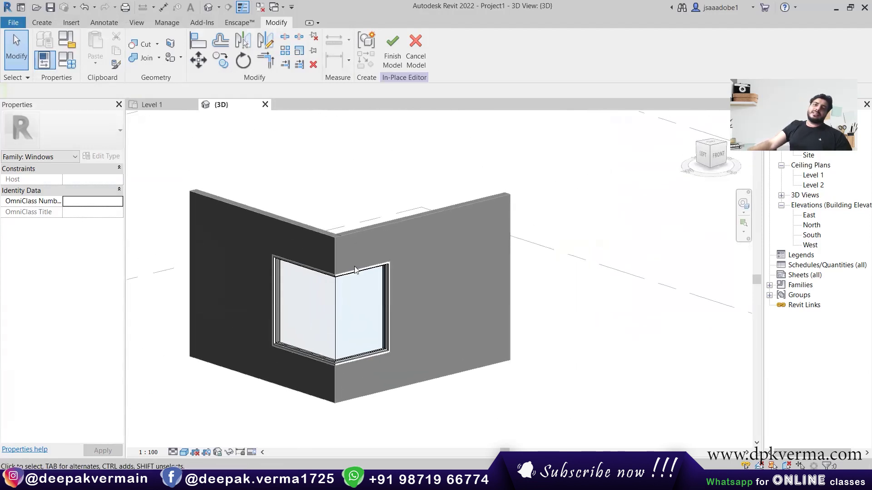
# Finish the in-place model and orbit the 3D view around the glazed corner window.
pyautogui.click(384, 63)
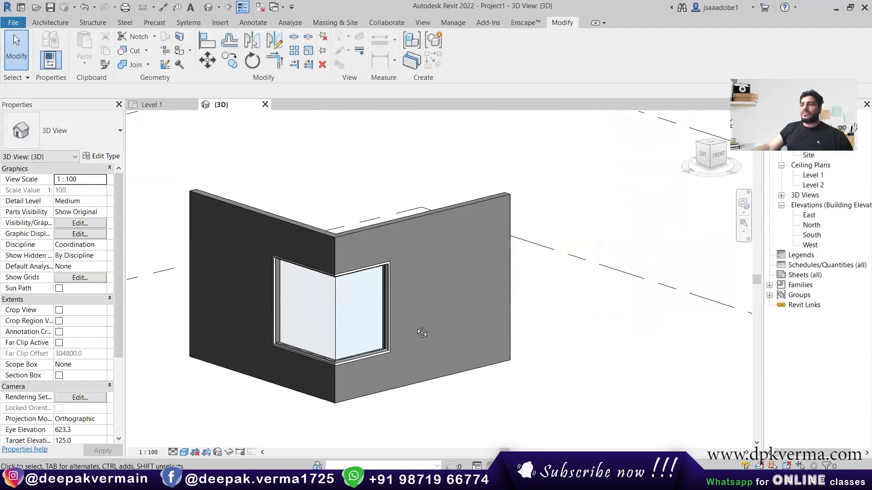
pyautogui.keyDown('shift'); pyautogui.moveTo(418, 287); pyautogui.dragTo(365, 336, button='middle'); pyautogui.keyUp('shift')
pyautogui.scroll(2, 377, 350)
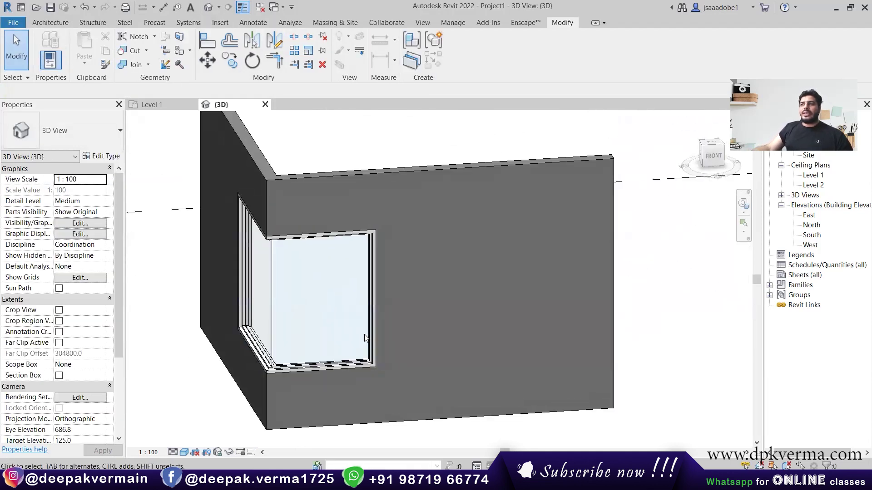
pyautogui.scroll(2, 364, 336)
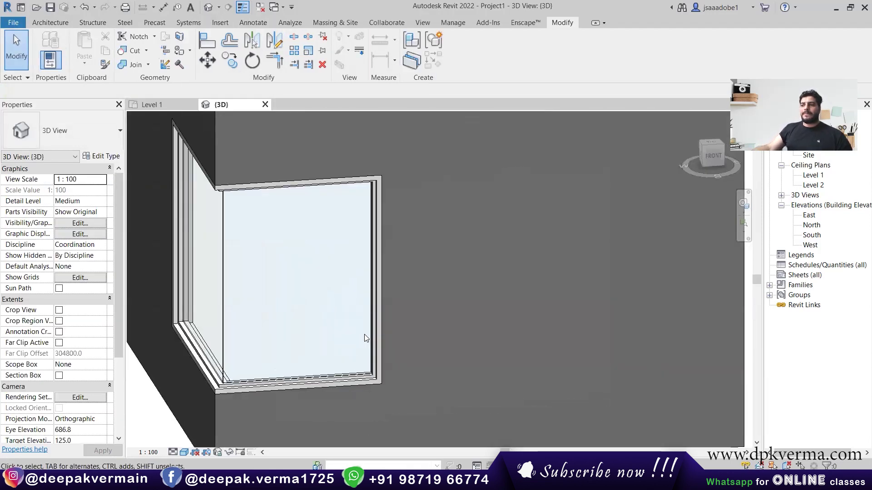
pyautogui.scroll(-3, 364, 334)
pyautogui.moveTo(364, 334)
pyautogui.keyDown('shift'); pyautogui.mouseDown(button='middle')
pyautogui.moveTo(437, 310)
pyautogui.moveTo(477, 328)
pyautogui.mouseUp(button='middle'); pyautogui.keyUp('shift')
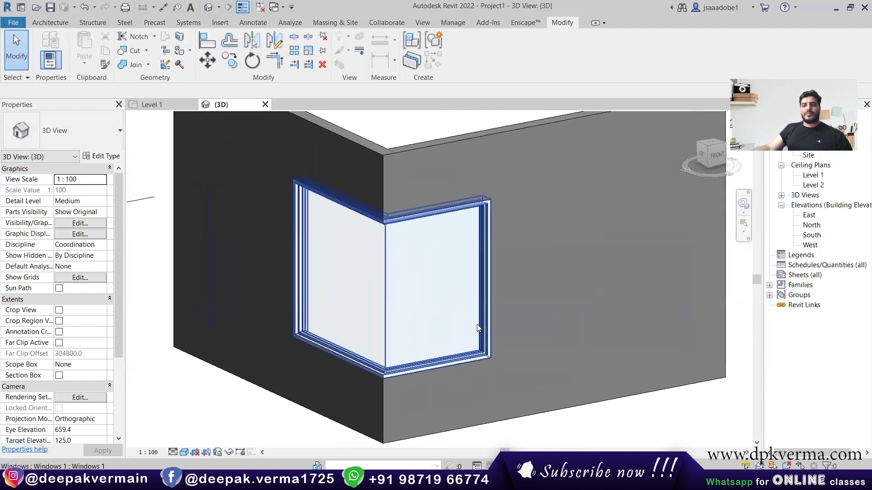